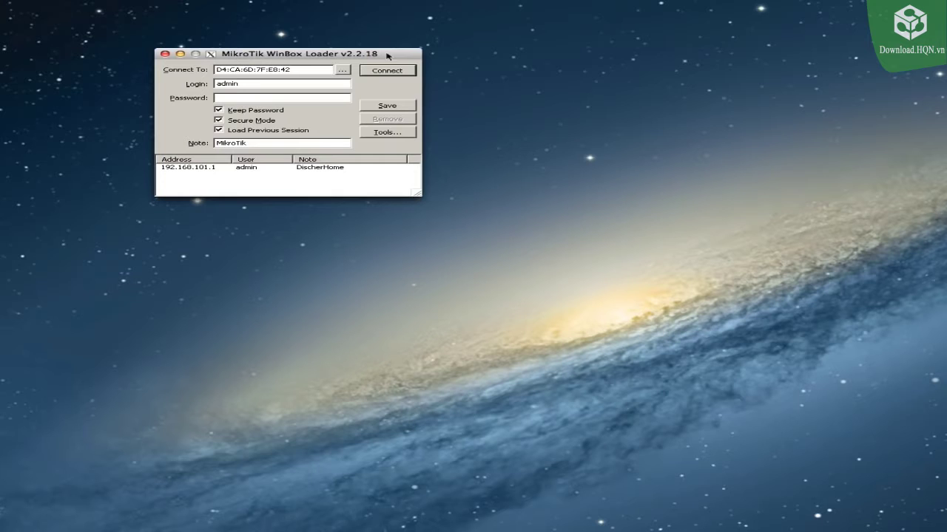
drag(386, 56, 550, 165)
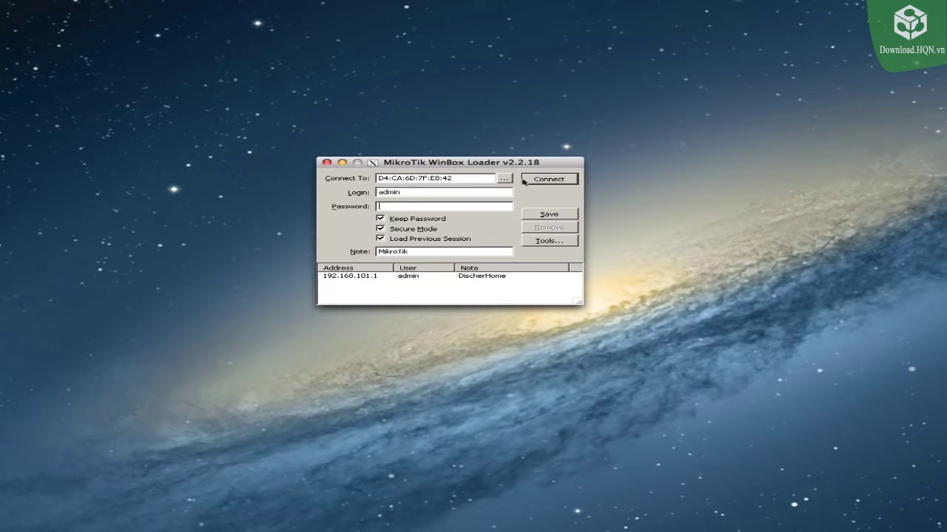
click(505, 180)
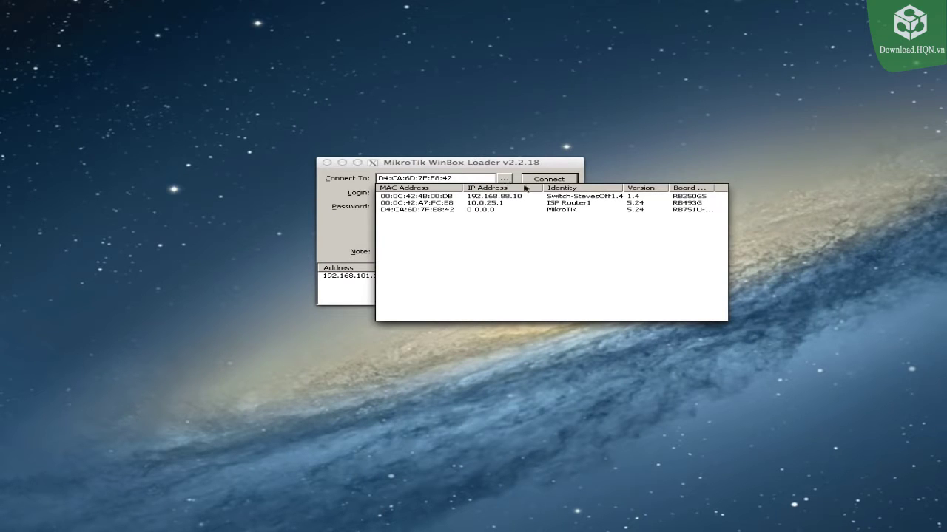
drag(712, 187, 726, 187)
click(693, 210)
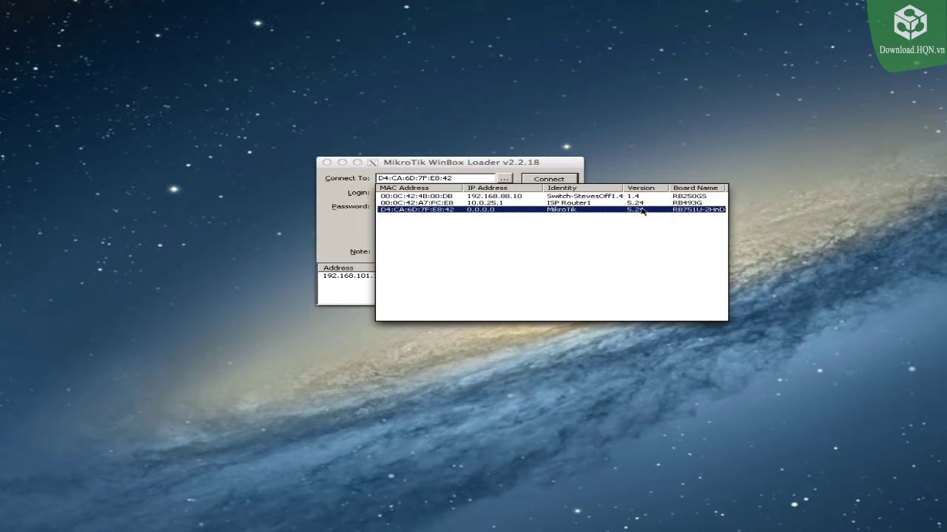
click(418, 212)
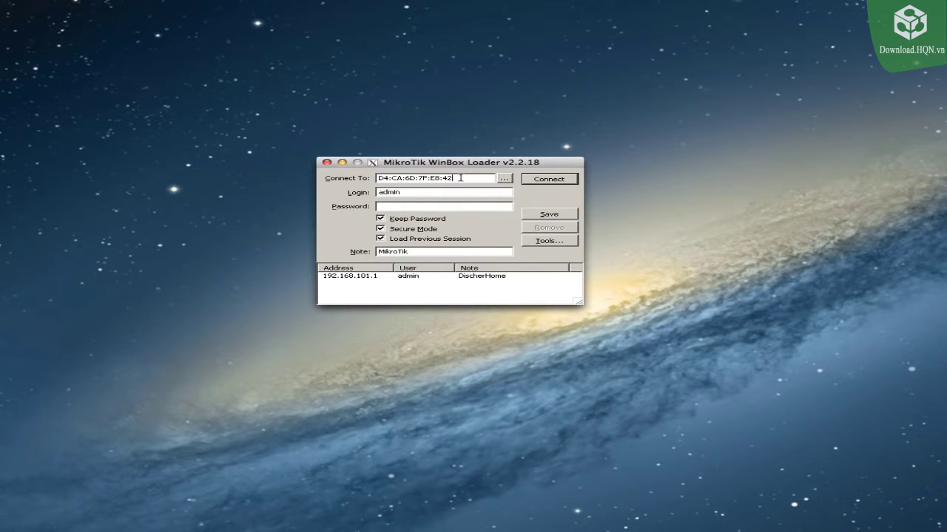
Step: Log in to the router as admin and close its terminal window
click(545, 179)
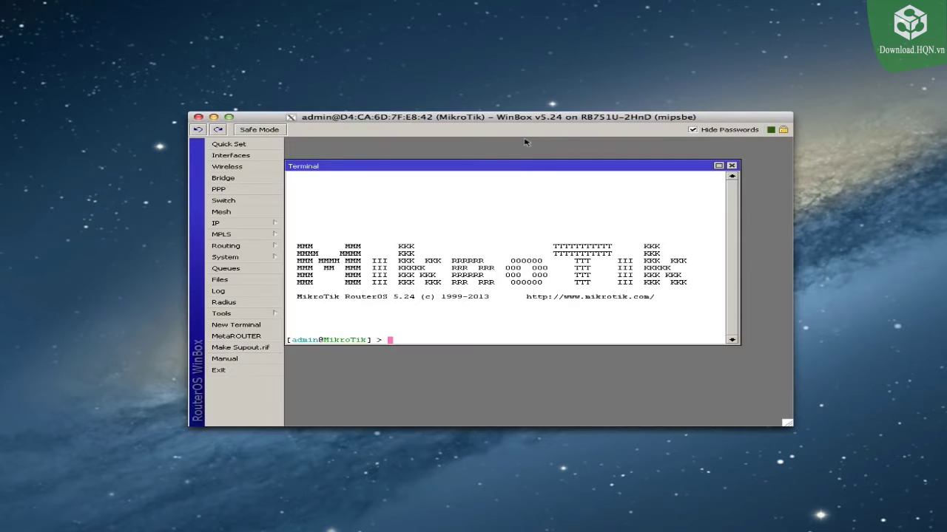
click(731, 166)
drag(528, 120, 515, 106)
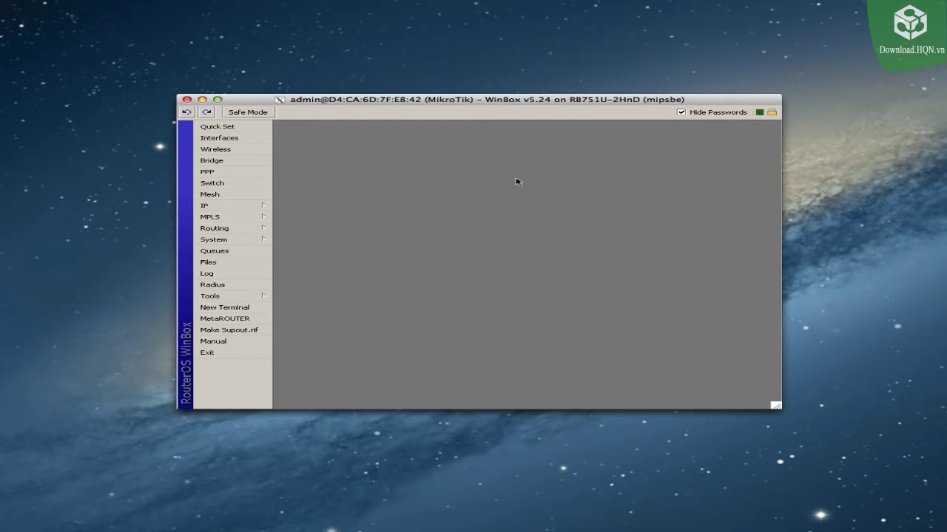
Step: Run System > Reset Configuration with No Default Configuration ticked
click(244, 240)
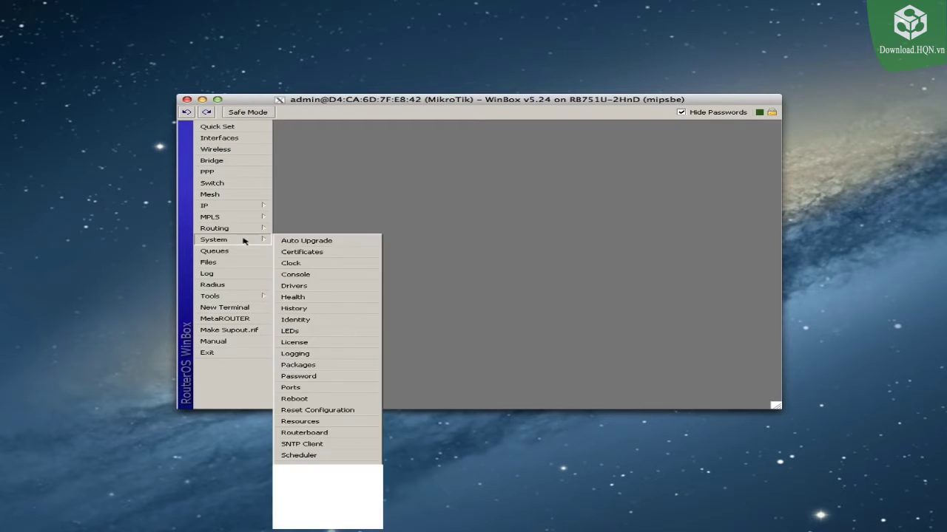
click(319, 410)
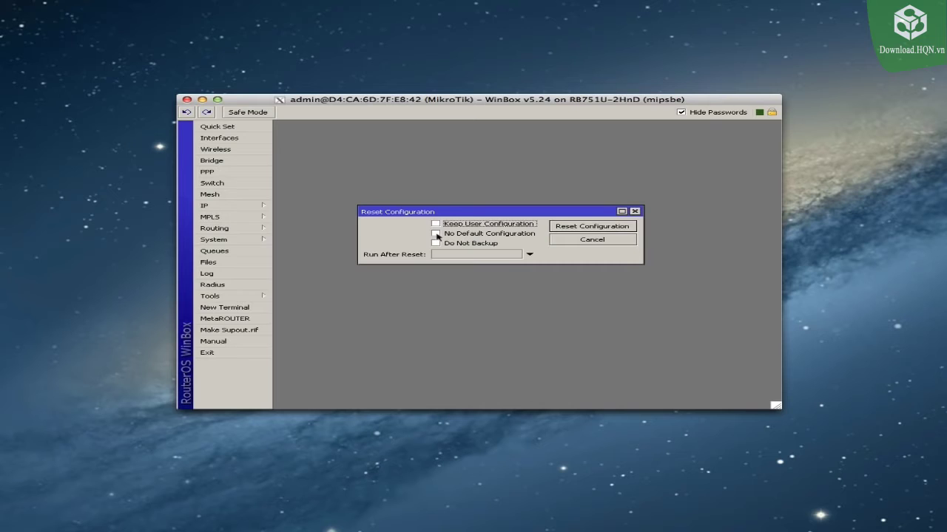
click(436, 234)
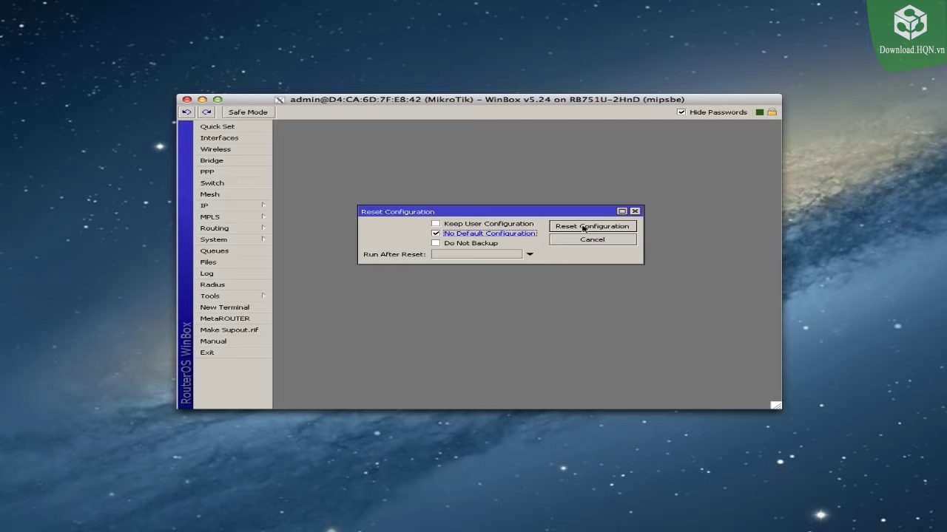
click(584, 227)
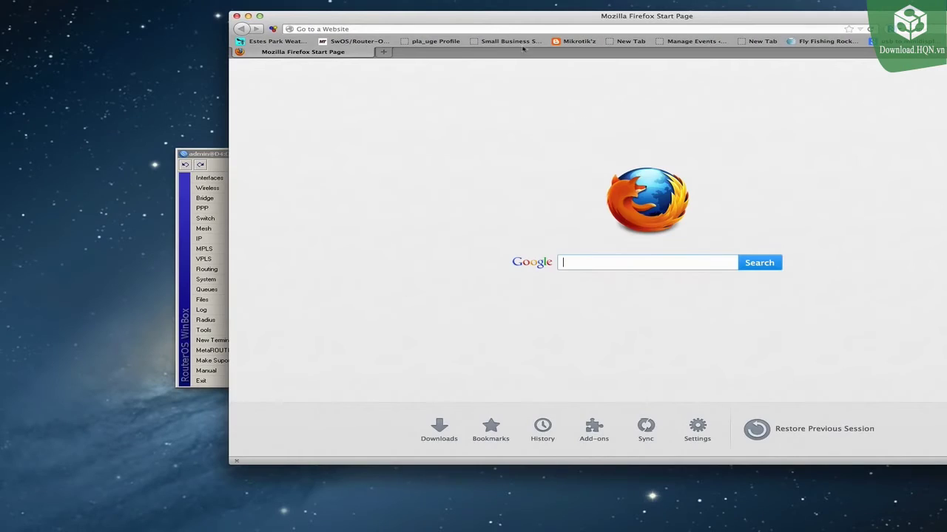
click(332, 49)
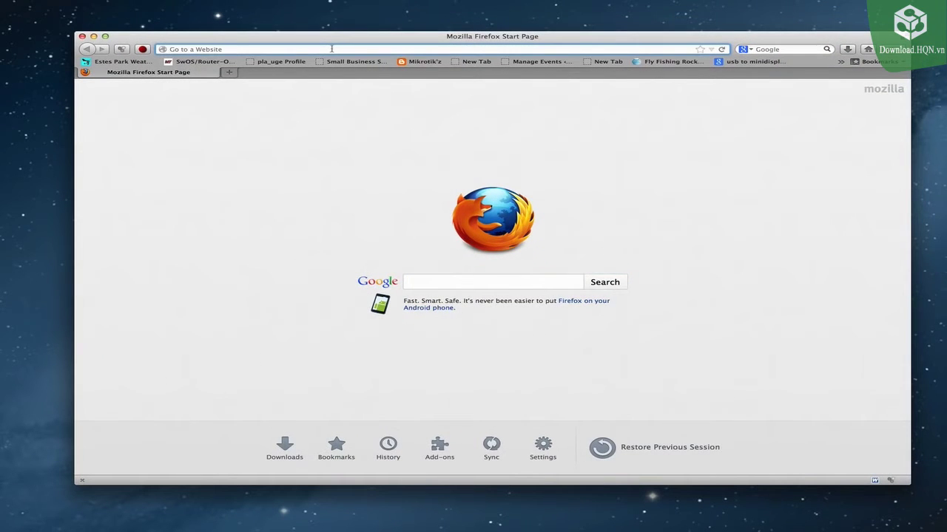
text(www.mi)
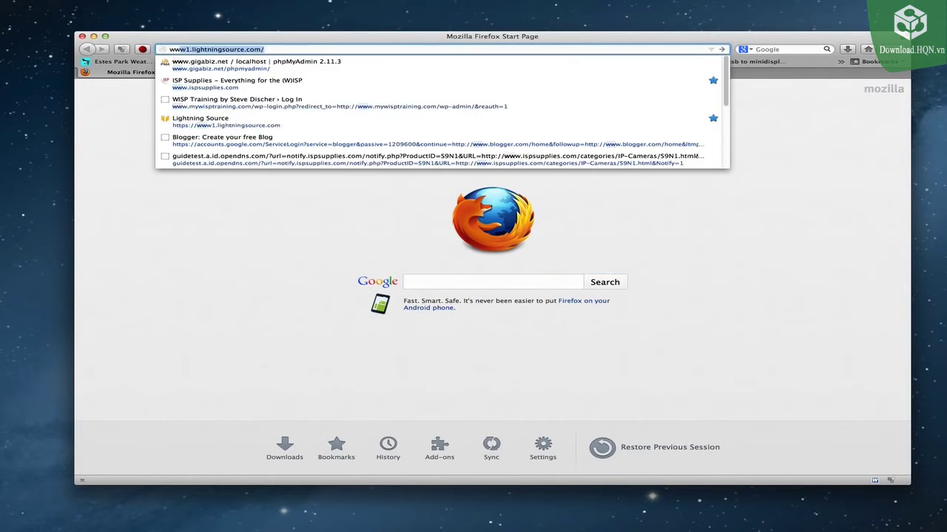
text(krotik.com/)
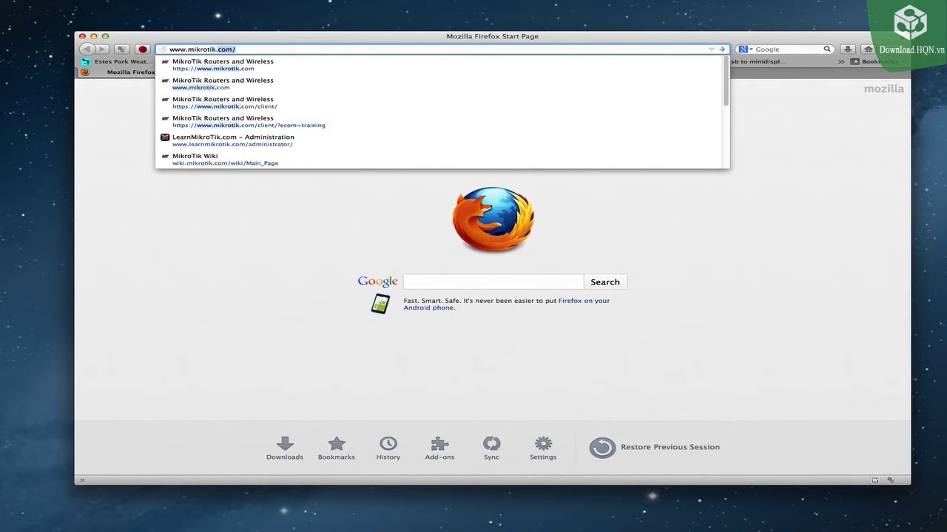
key(Return)
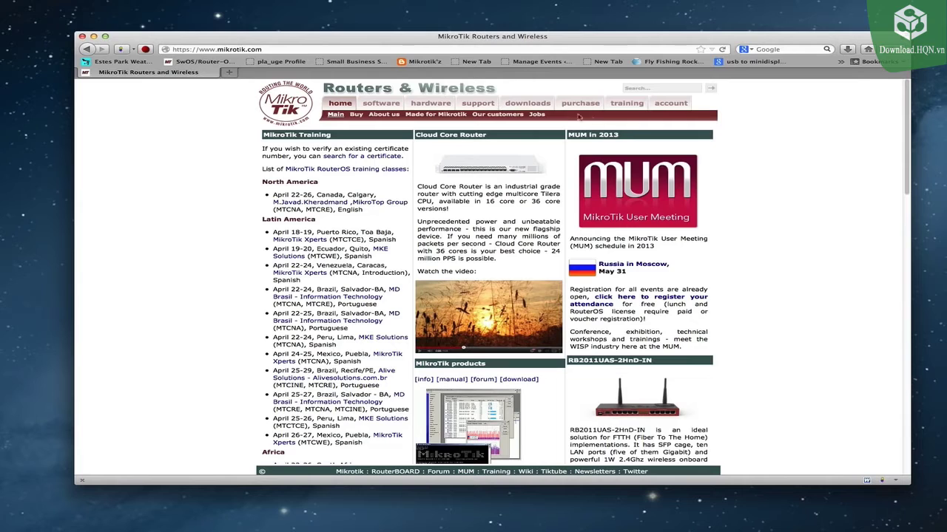
click(526, 104)
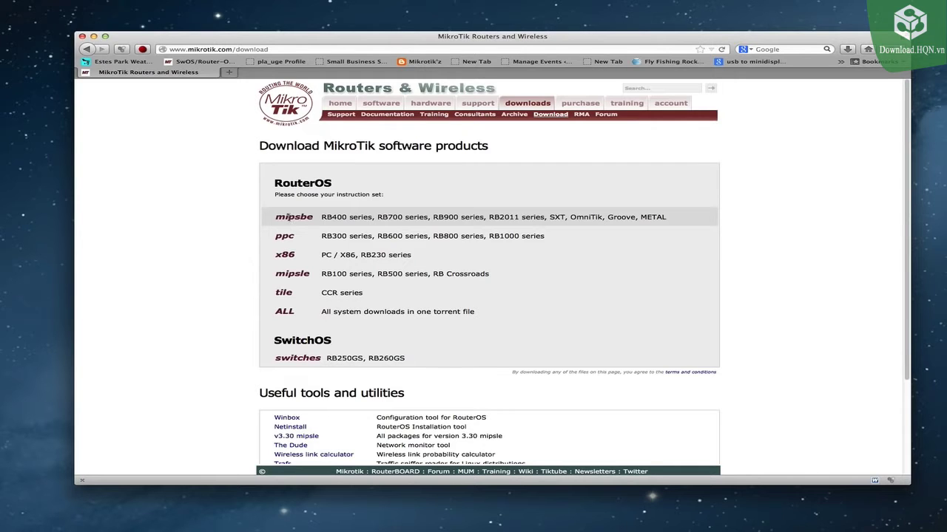
Step: Save routeros-mipsbe-5.24.npk, the v5.24 mipsbe upgrade package, to disk
click(295, 217)
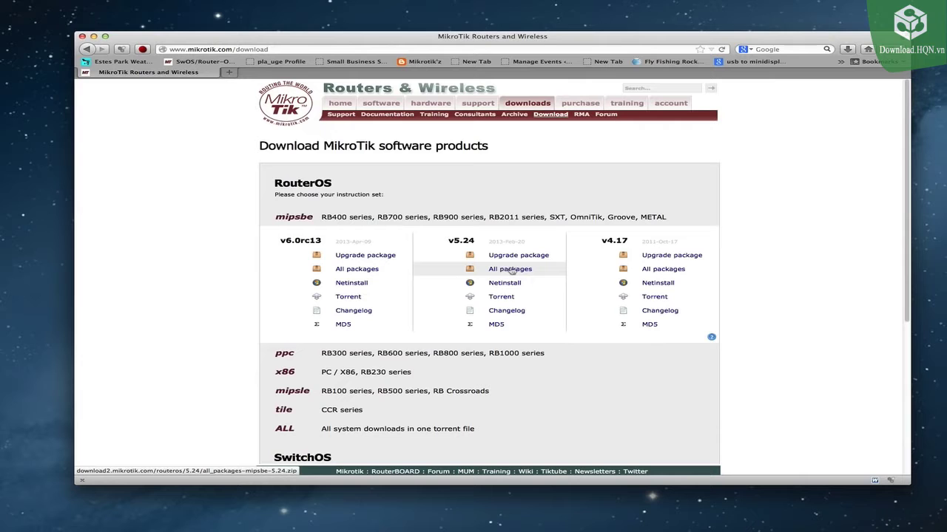
click(498, 256)
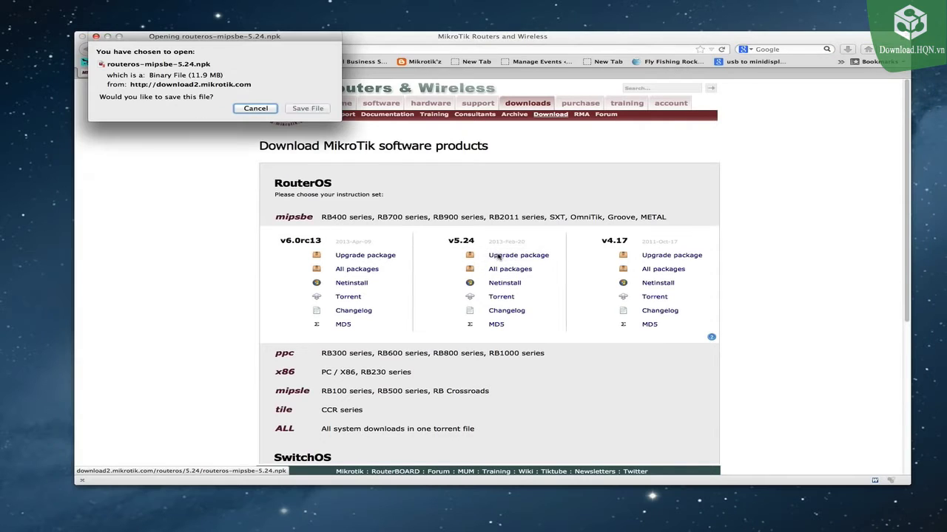
click(308, 108)
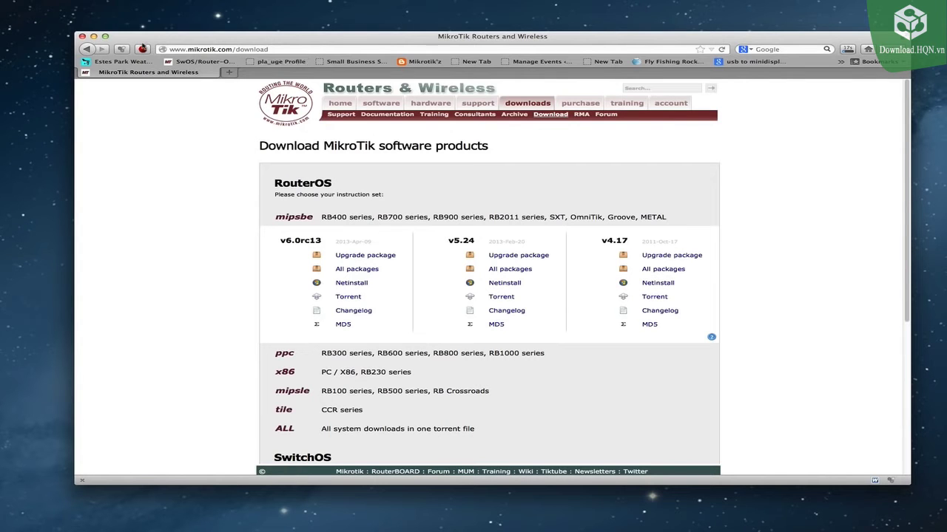
Step: Minimize Firefox and place WinBox beside the Upgrades folder window
click(93, 37)
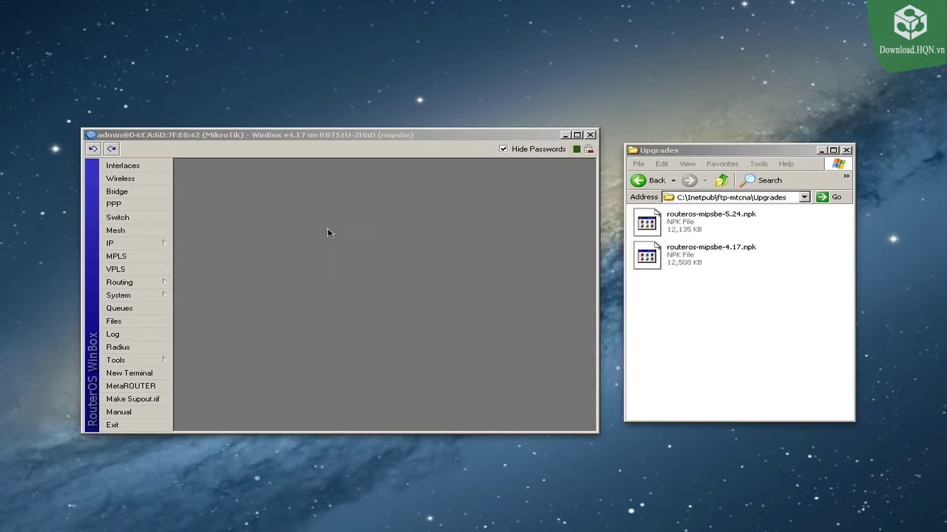
drag(479, 140, 492, 141)
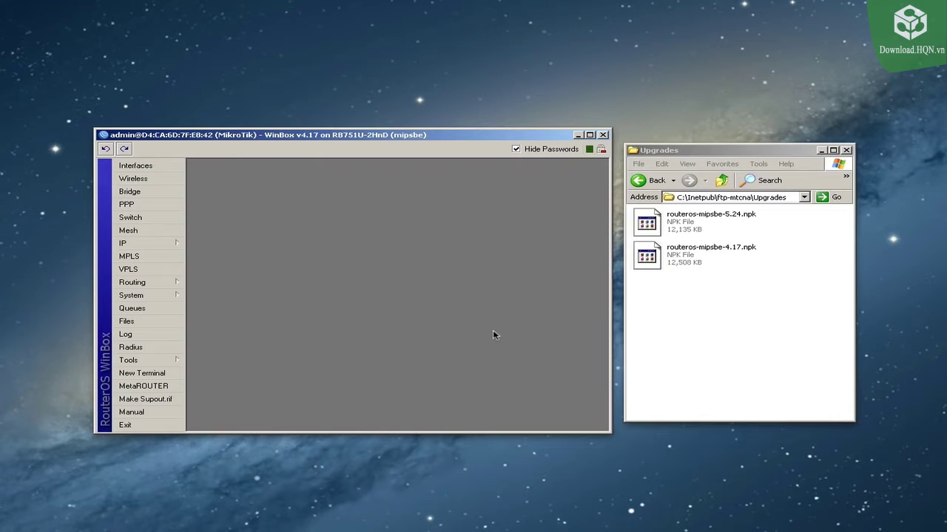
click(704, 327)
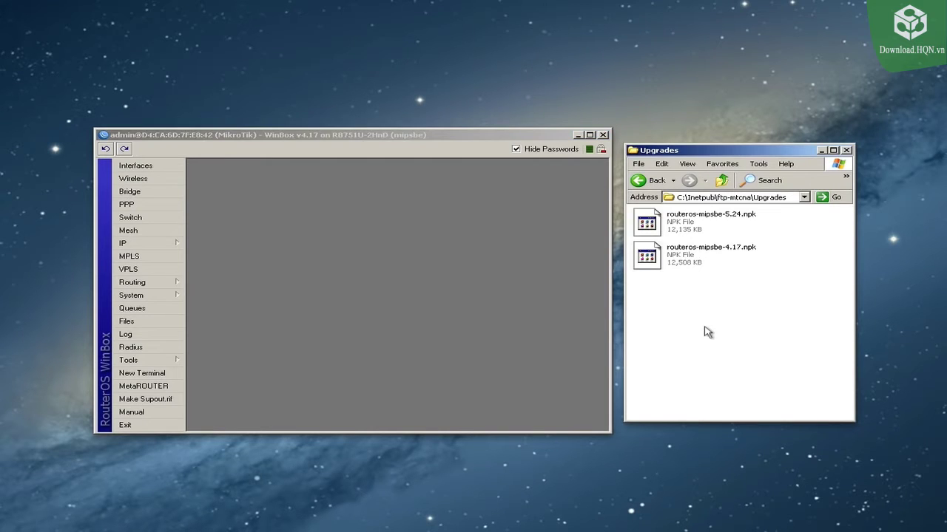
click(433, 235)
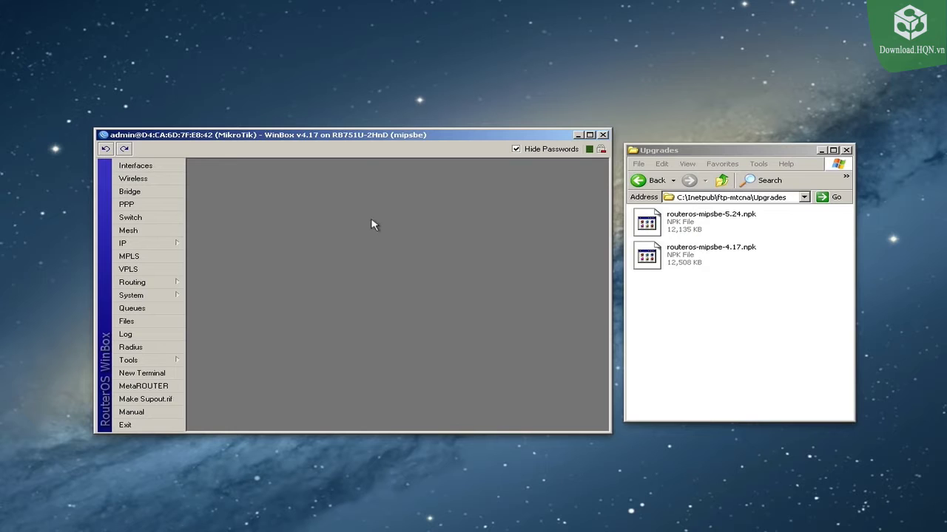
Step: Select routeros-mipsbe-5.24.npk in the Upgrades folder, keeping WinBox in front
click(731, 292)
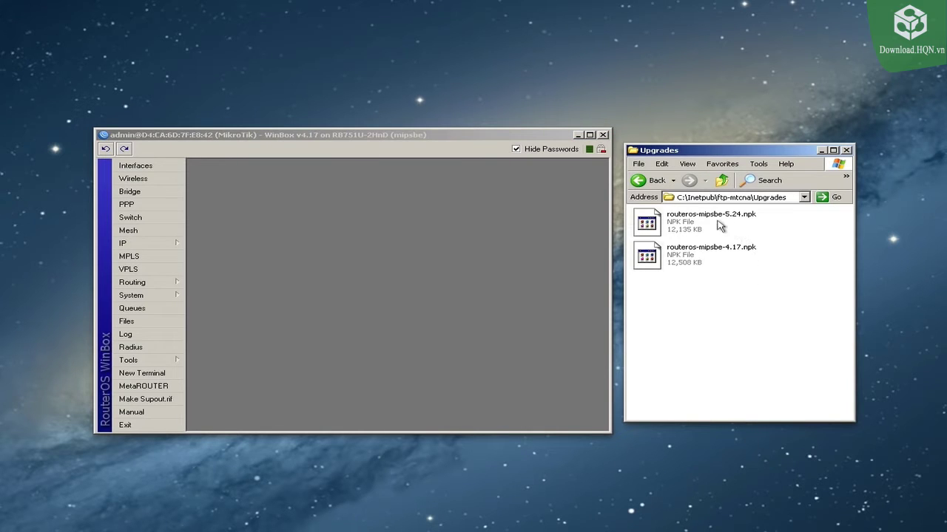
click(674, 227)
click(790, 230)
mouse_move(702, 224)
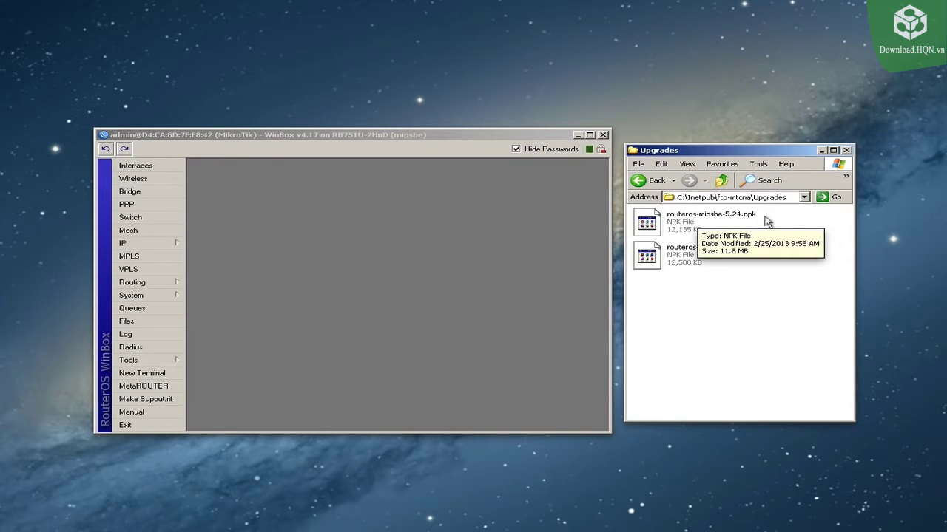
click(737, 221)
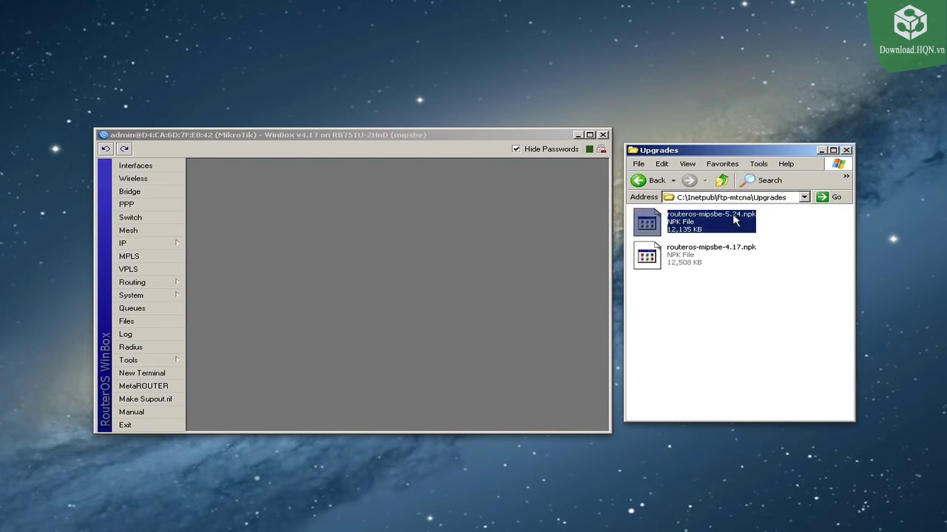
click(354, 264)
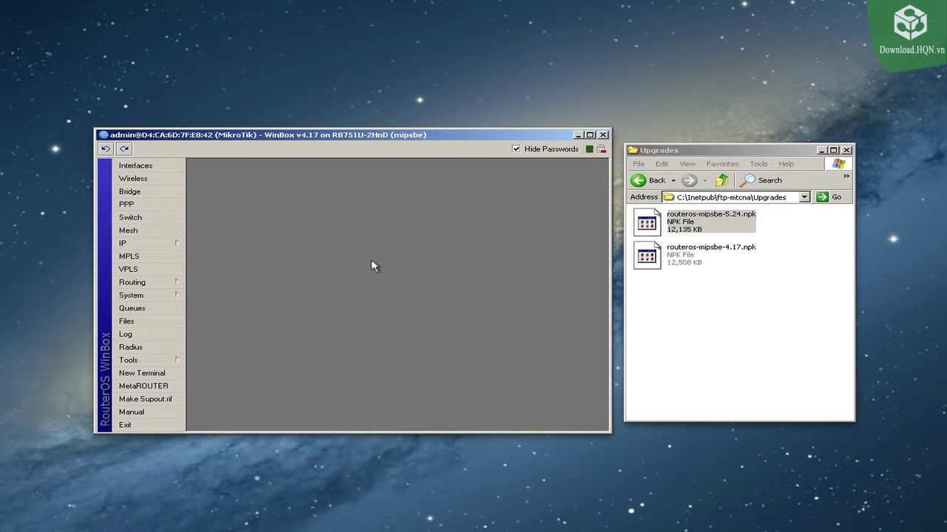
Step: Upload routeros-mipsbe-5.24.npk into the router's File List and create a new configuration backup file
click(151, 321)
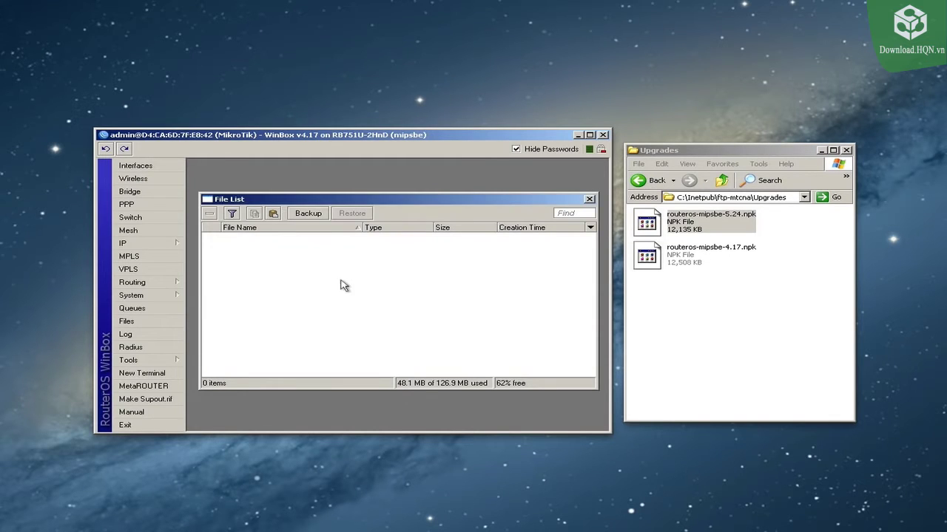
drag(669, 224, 363, 285)
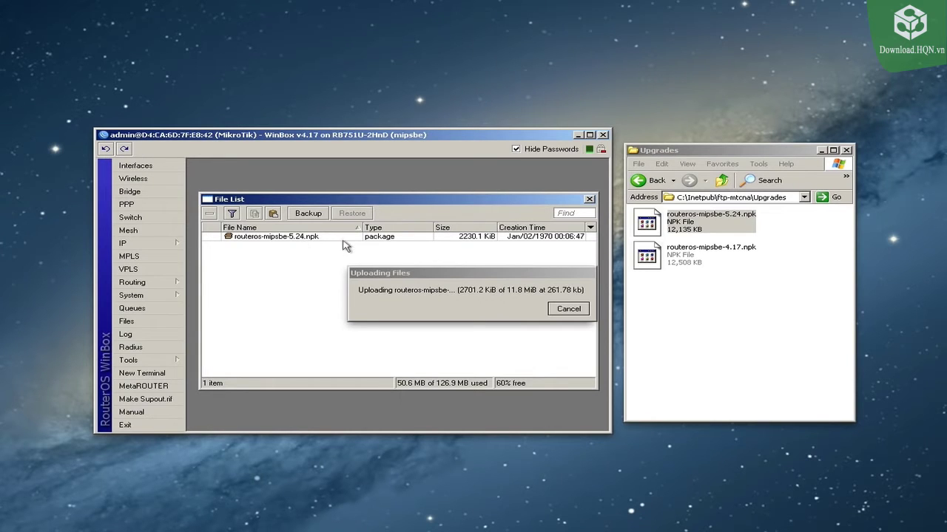
drag(381, 268, 331, 353)
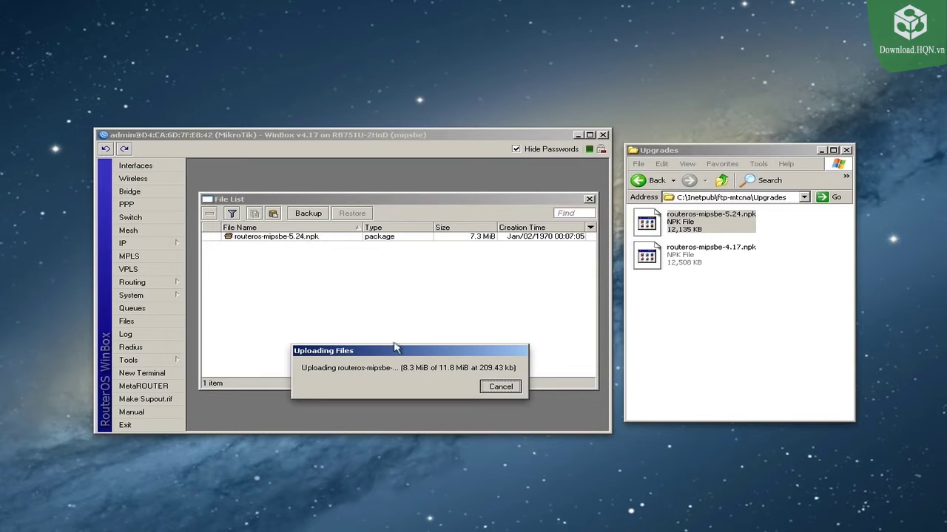
click(344, 260)
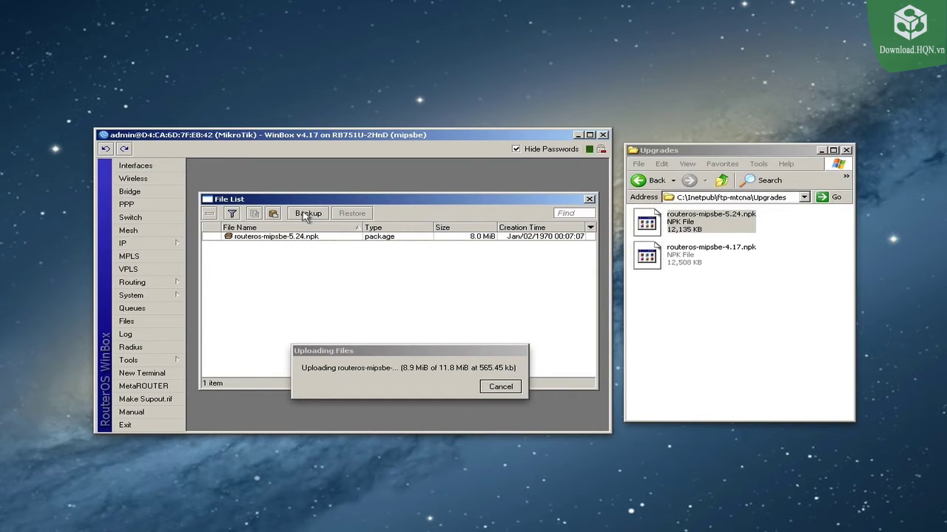
click(307, 214)
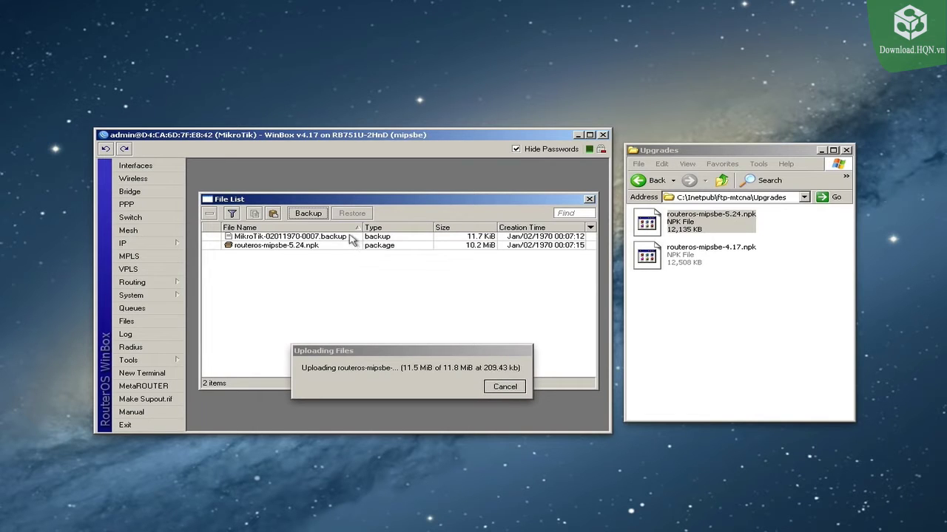
click(318, 238)
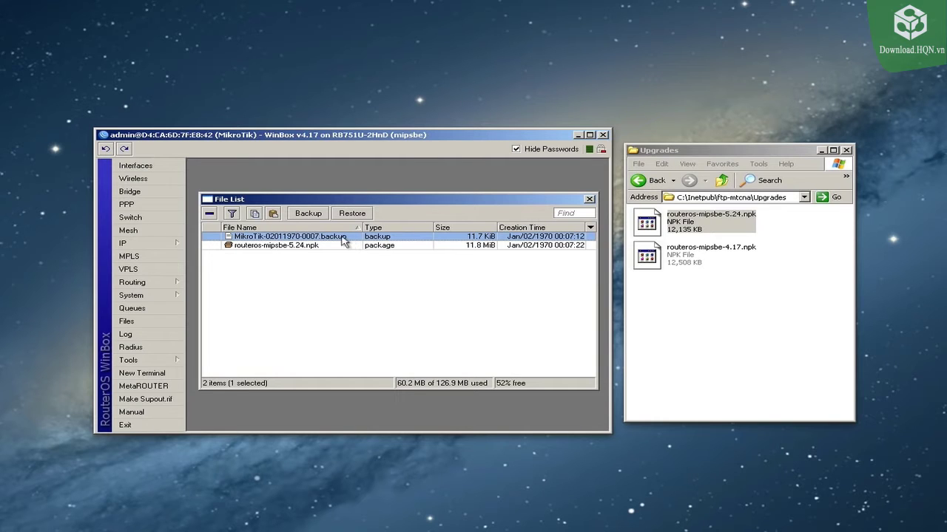
click(283, 246)
click(279, 237)
click(438, 247)
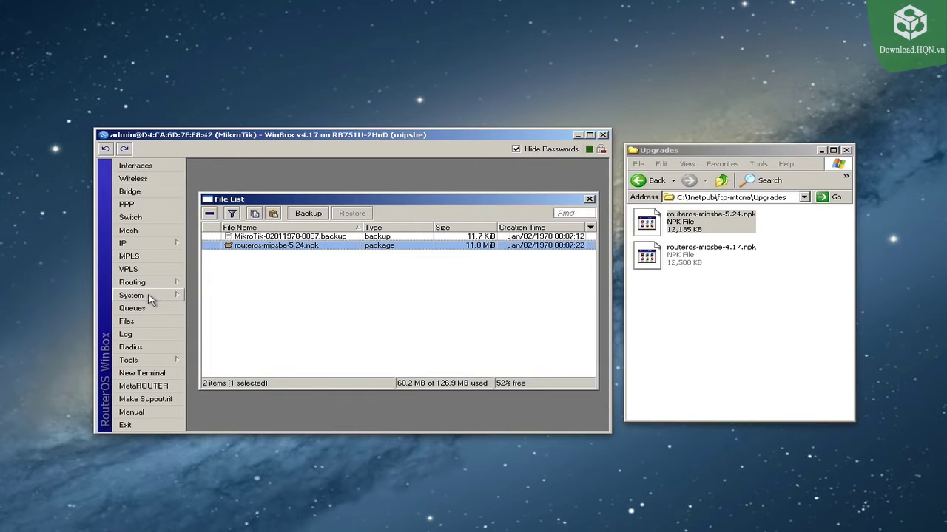
click(151, 297)
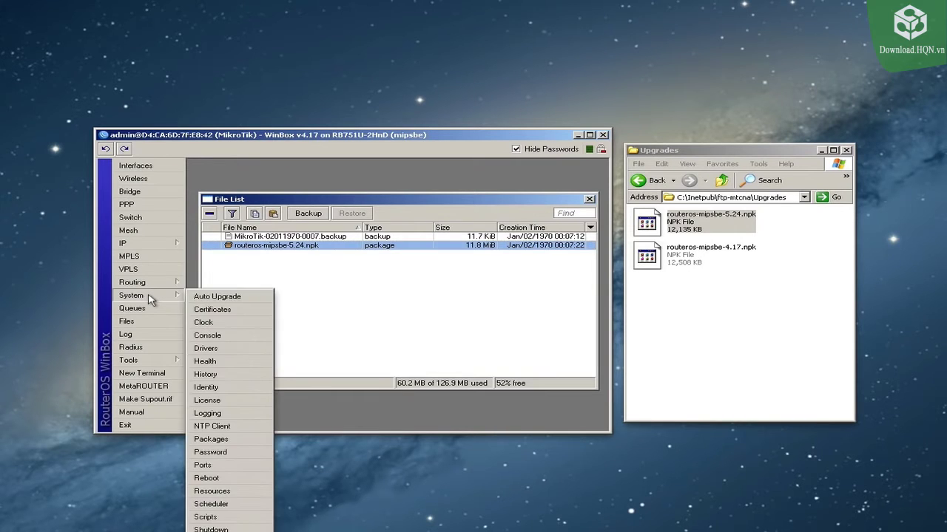
Step: Reboot the router from System > Reboot and confirm with Yes
click(209, 479)
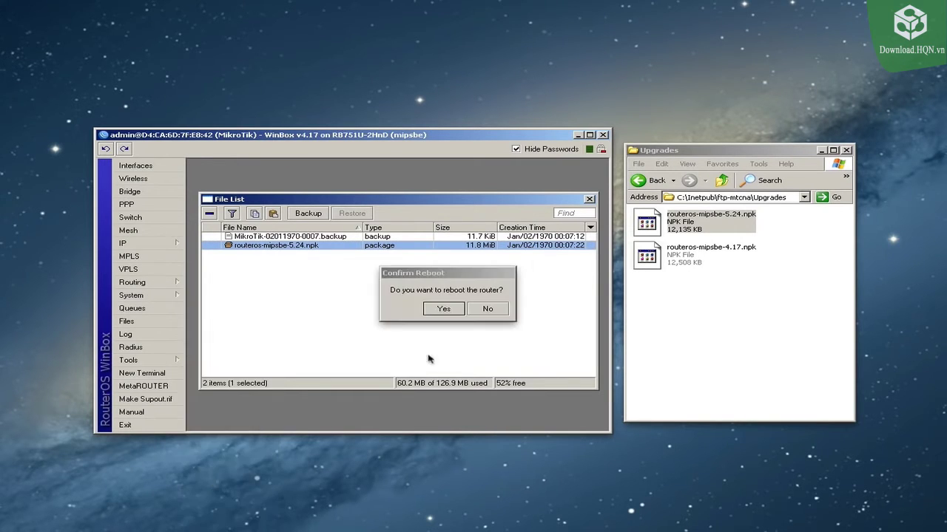
click(443, 309)
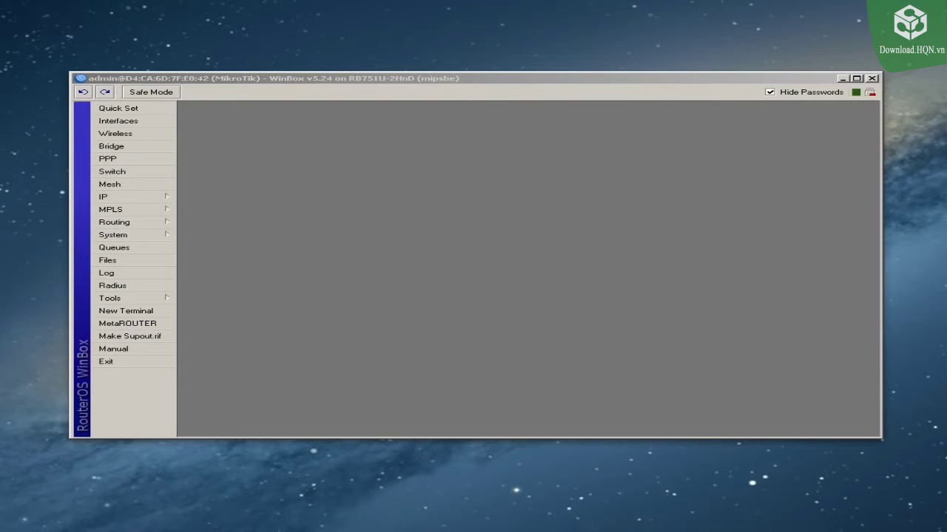
click(540, 176)
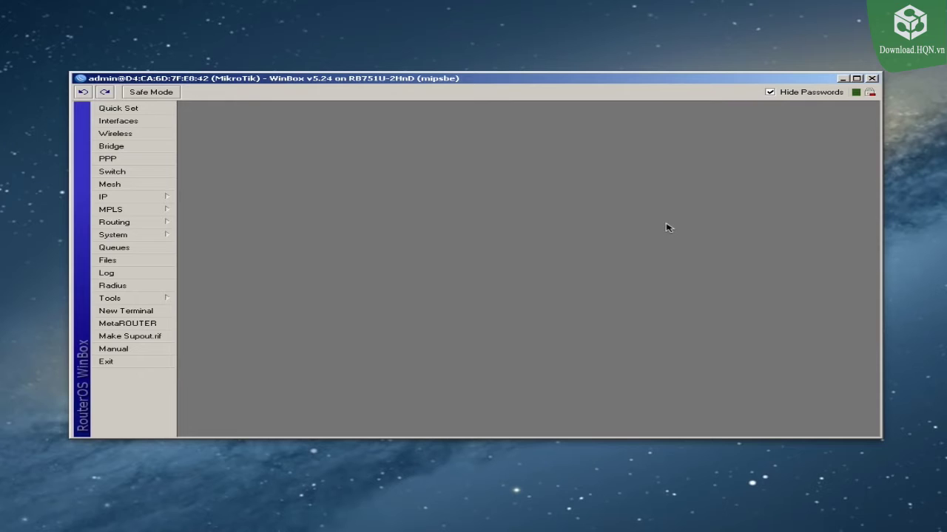
Step: In the Interfaces list, give ether1 the comment WAN
click(127, 124)
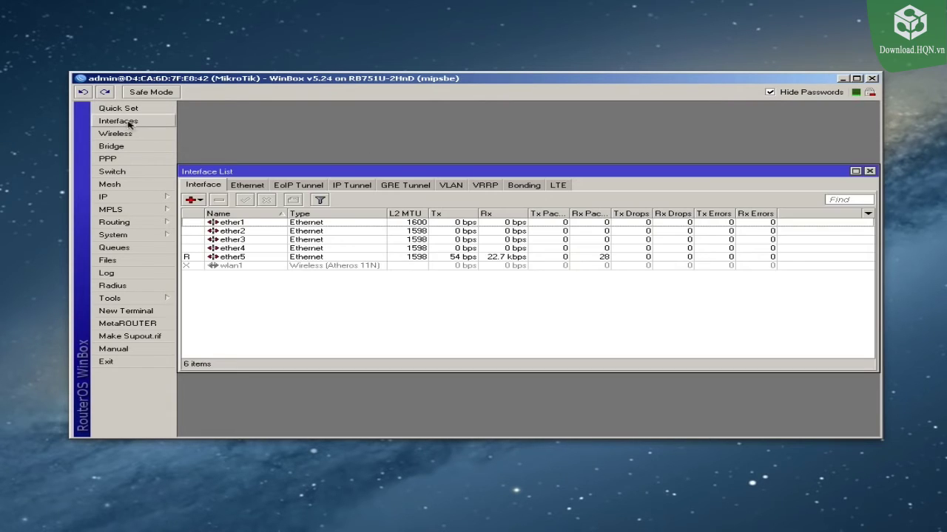
click(245, 223)
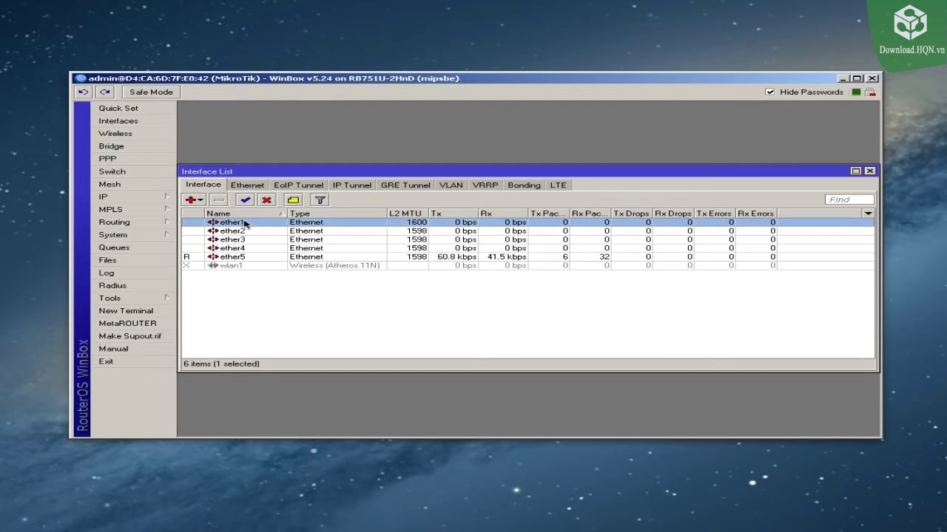
click(293, 200)
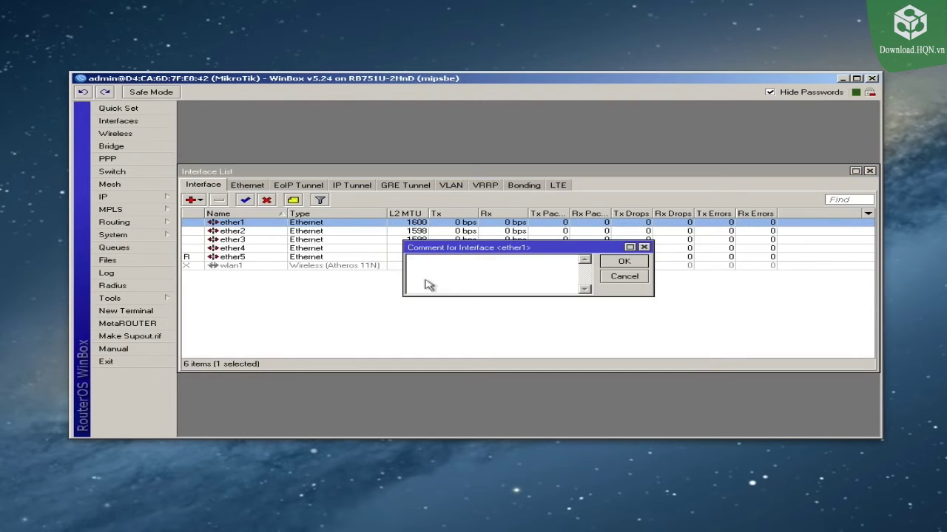
drag(531, 247, 486, 128)
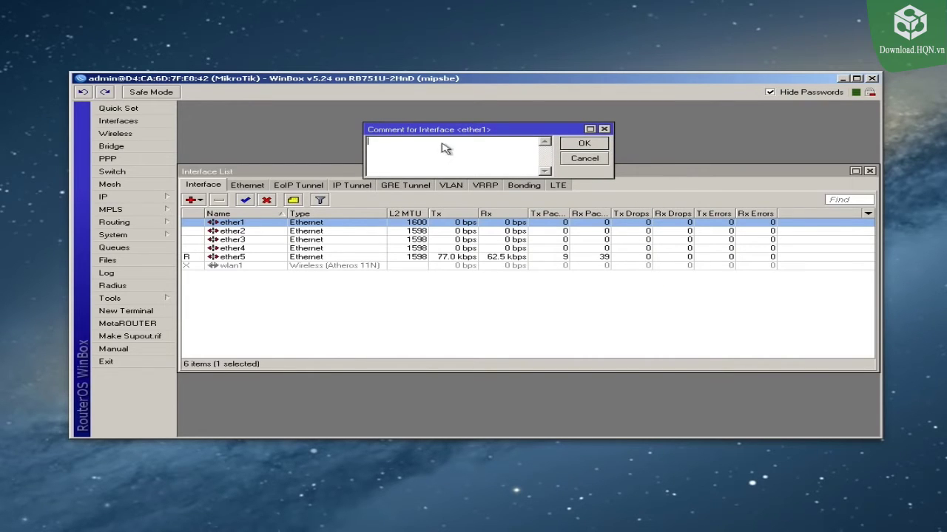
drag(433, 130, 433, 174)
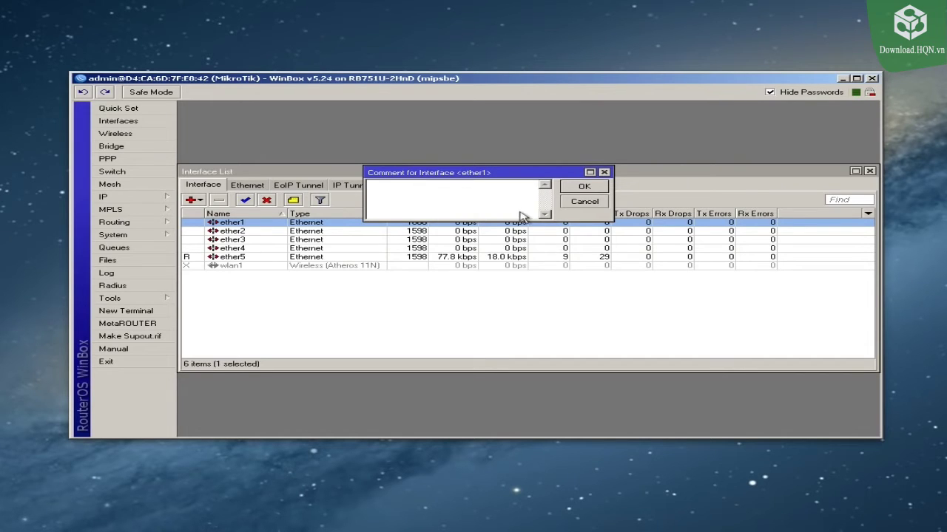
text(WAN)
click(584, 187)
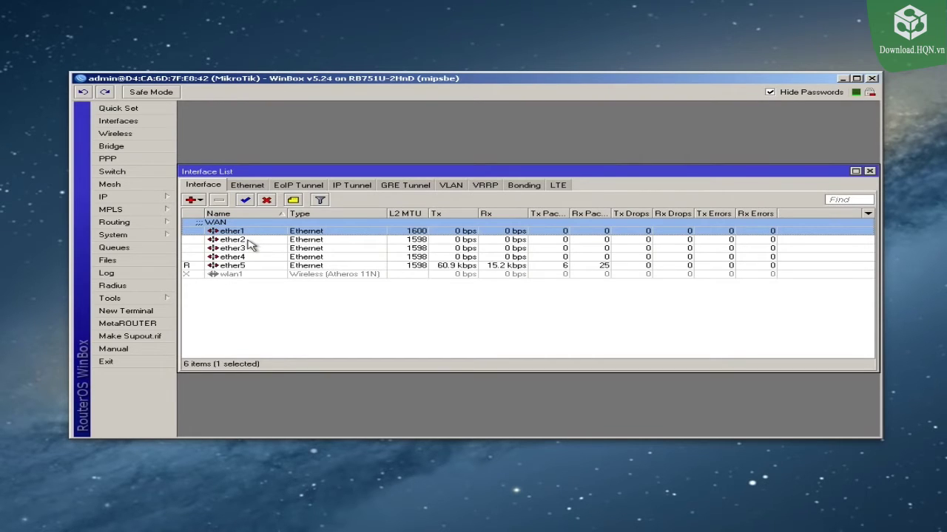
Step: Select ether2 and start a new comment for it
click(248, 242)
shift+click(248, 268)
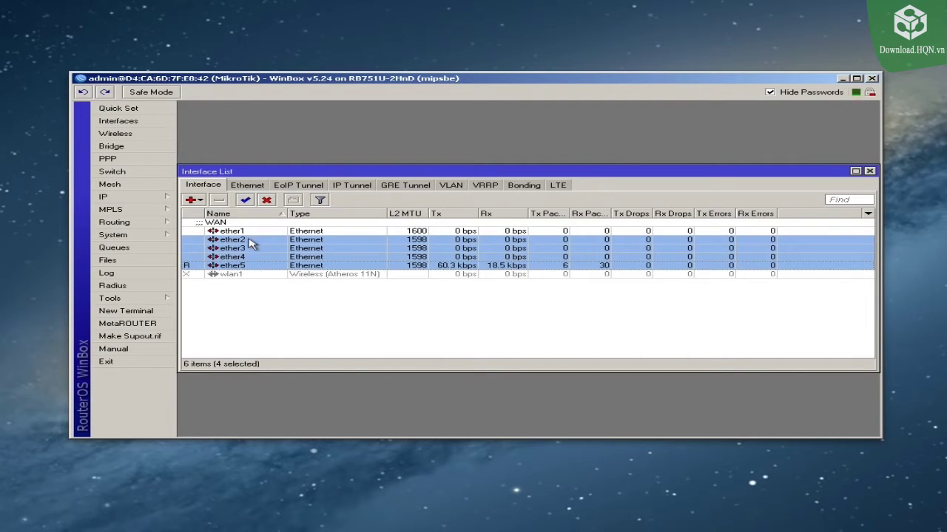
click(235, 266)
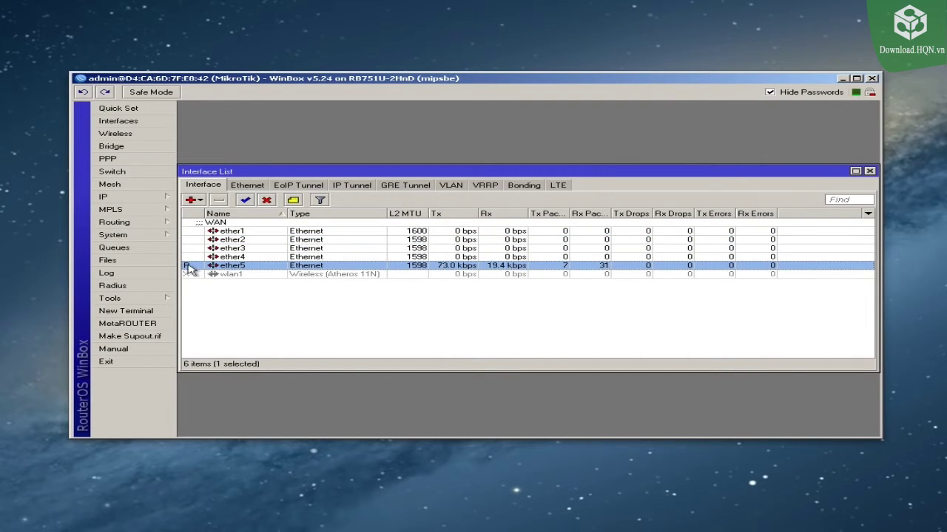
mouse_move(190, 269)
click(250, 257)
click(250, 249)
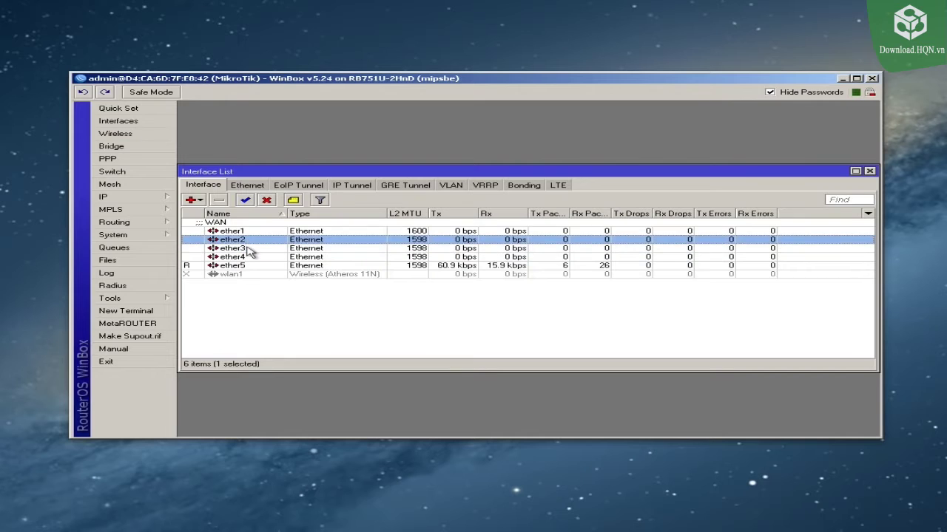
click(250, 257)
click(249, 265)
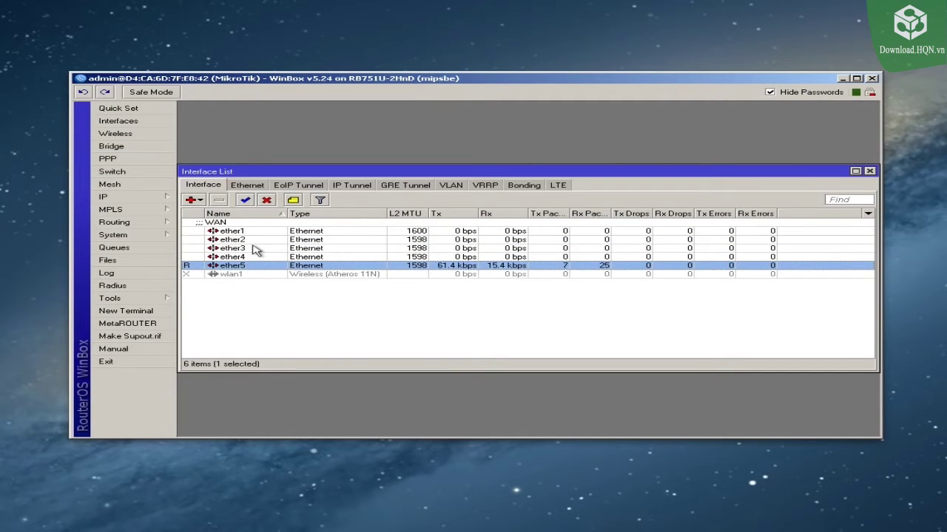
click(250, 240)
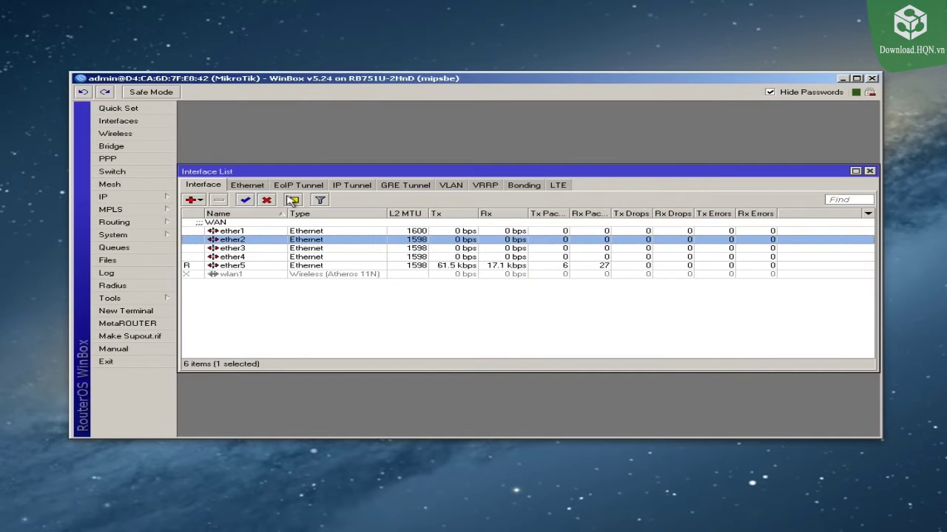
click(292, 200)
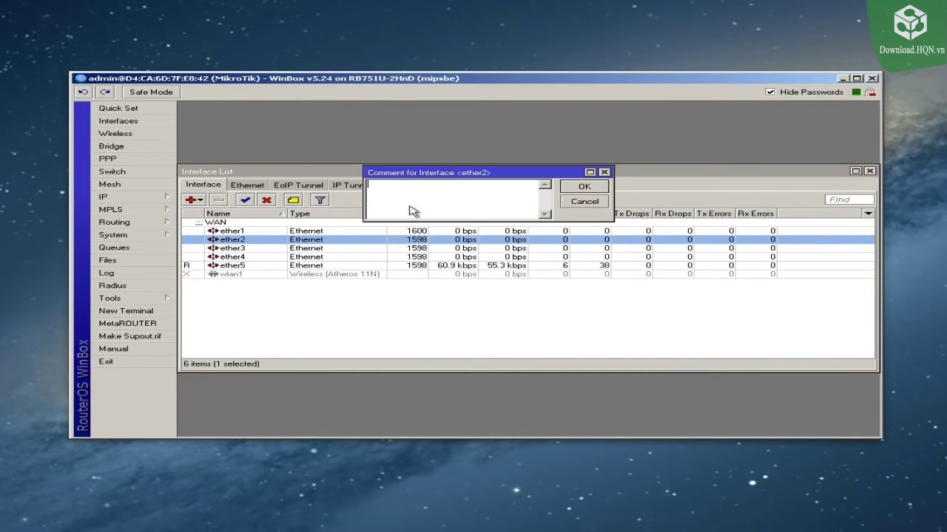
Step: Save the comment 'LAN - All ports are switched off ether2' on ether2
text(LAN - All ports area)
key(BackSpace)
text(re switch)
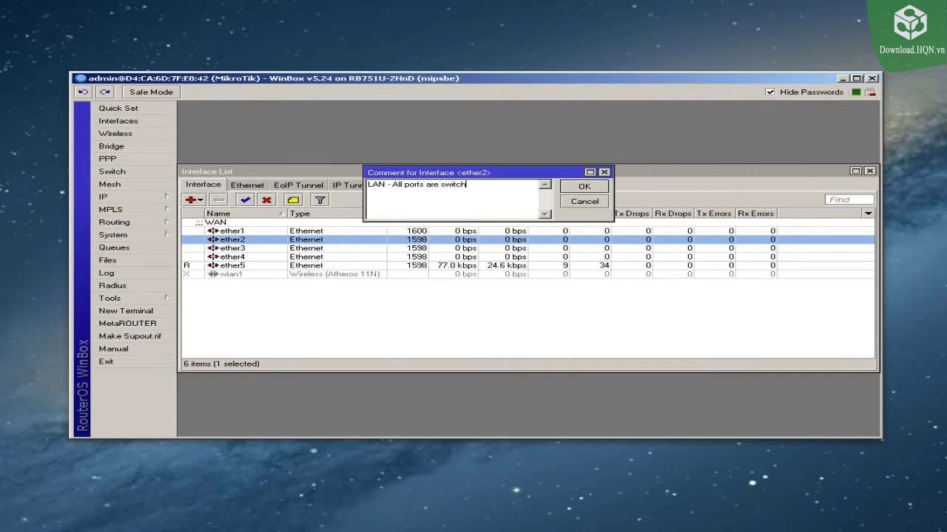
text(ed off ether2)
click(584, 187)
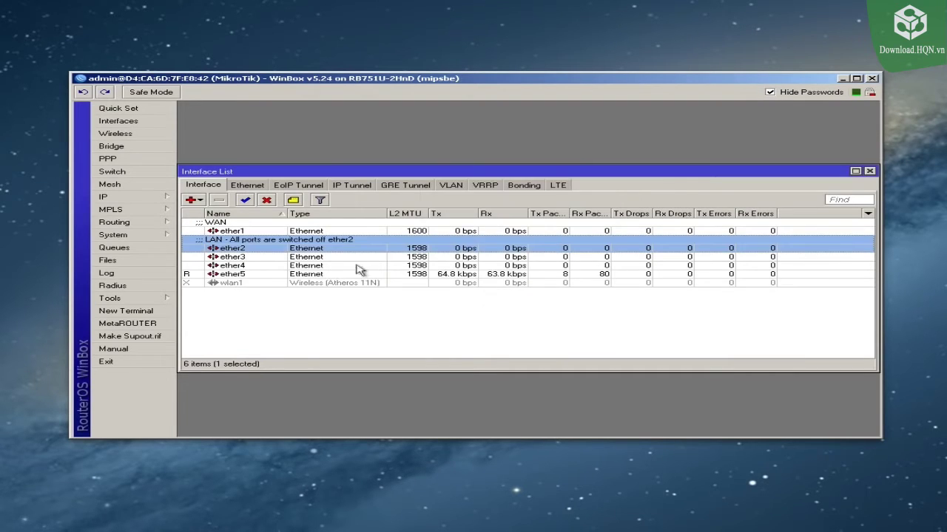
Step: Set the Master Port of ether3, ether4 and ether5 to ether2
double_click(296, 258)
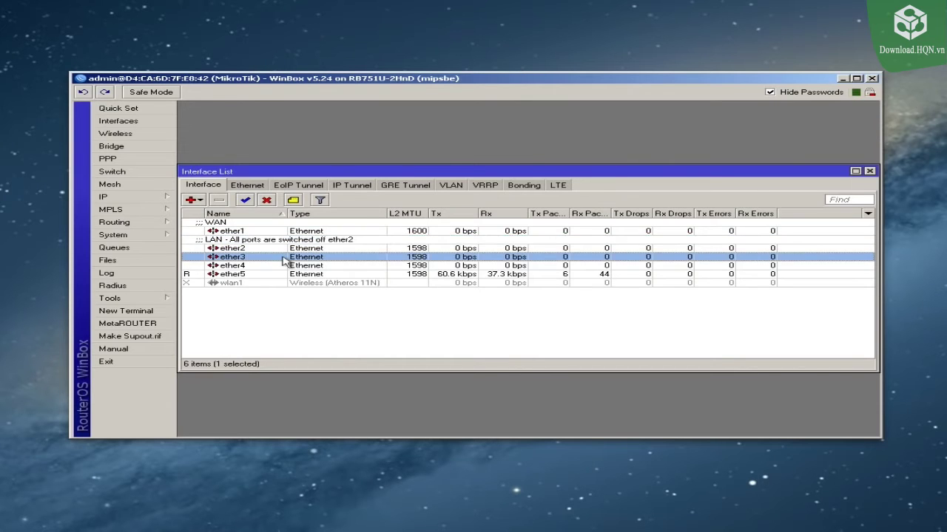
click(481, 253)
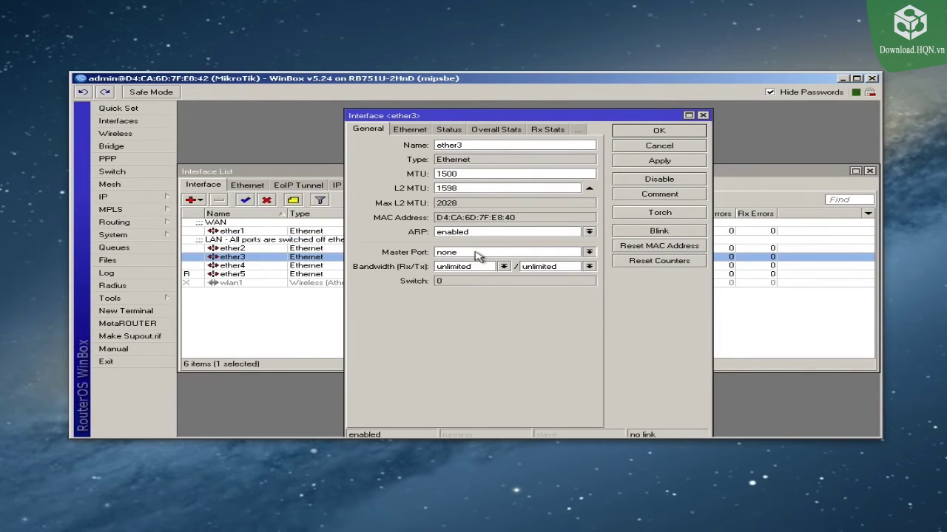
click(464, 269)
click(648, 138)
double_click(258, 266)
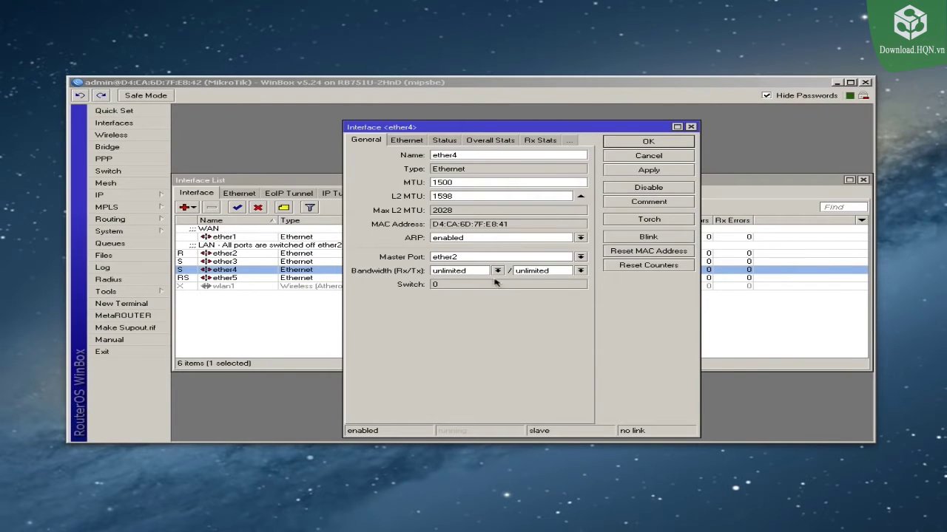
click(632, 143)
double_click(369, 277)
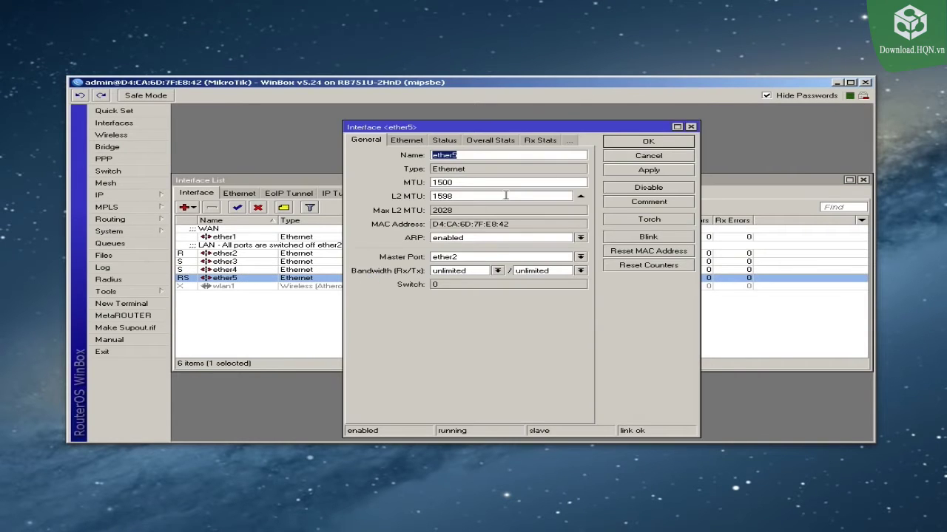
click(648, 142)
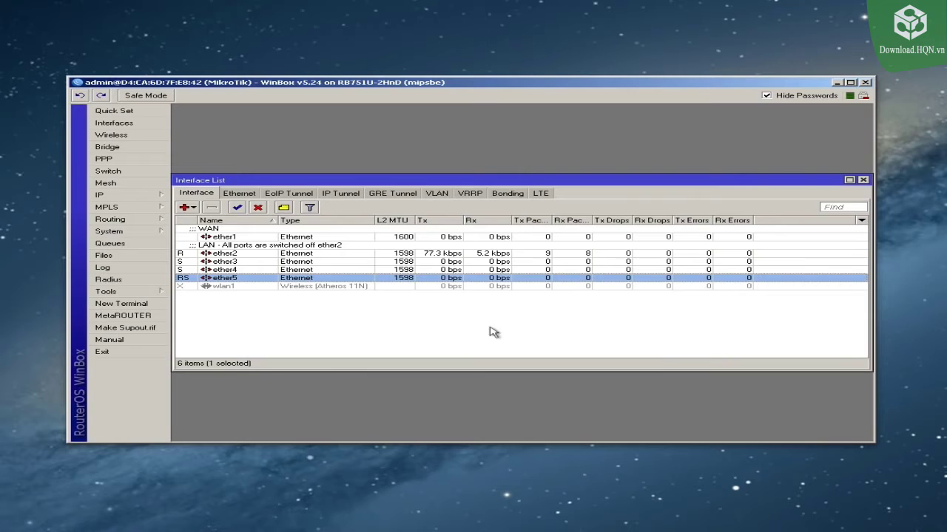
click(242, 262)
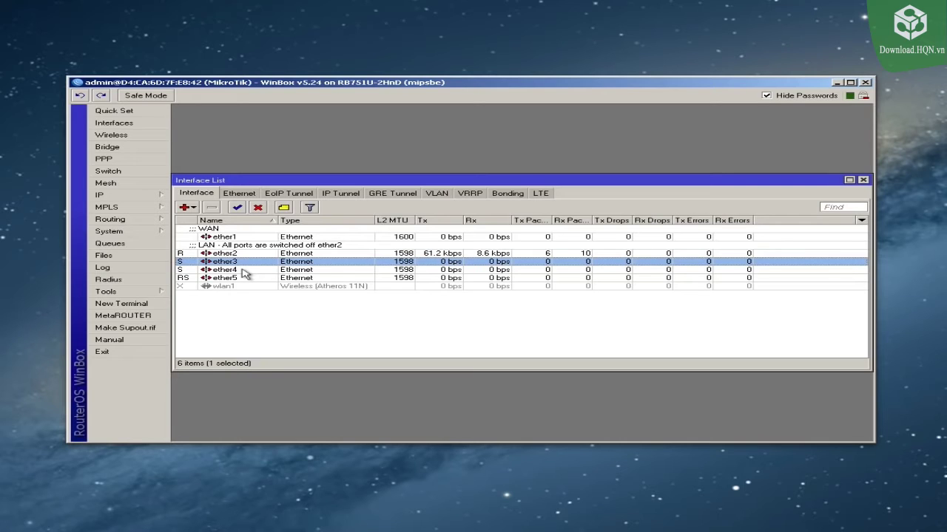
Step: Check the ether2–ether5 entries, then close the Interface List window
click(240, 254)
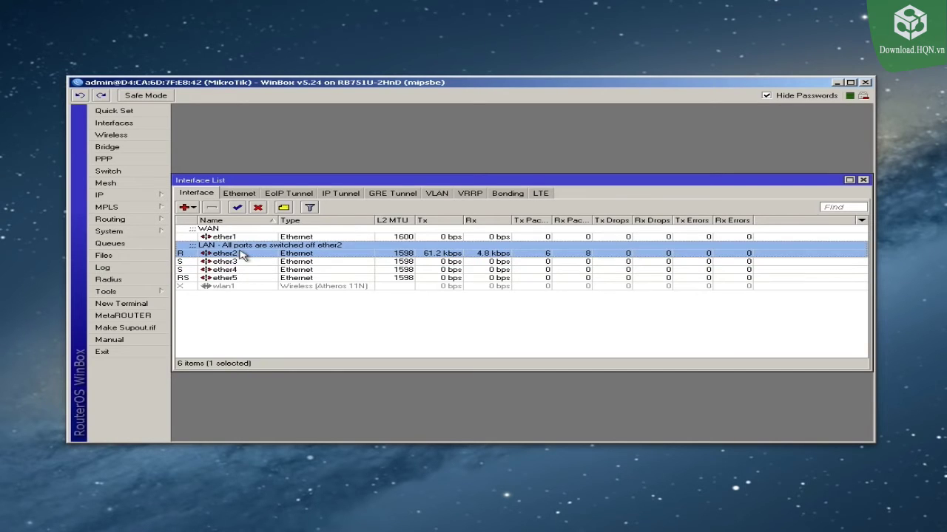
click(235, 270)
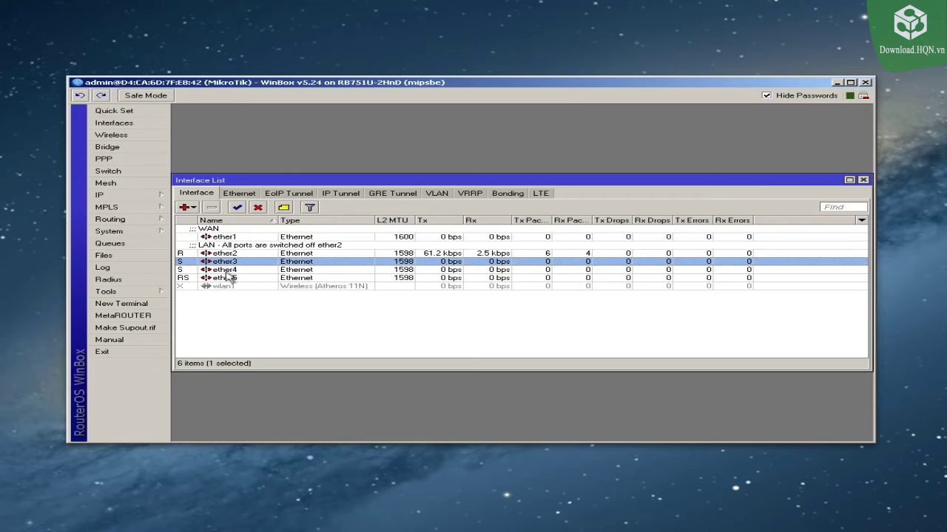
click(225, 278)
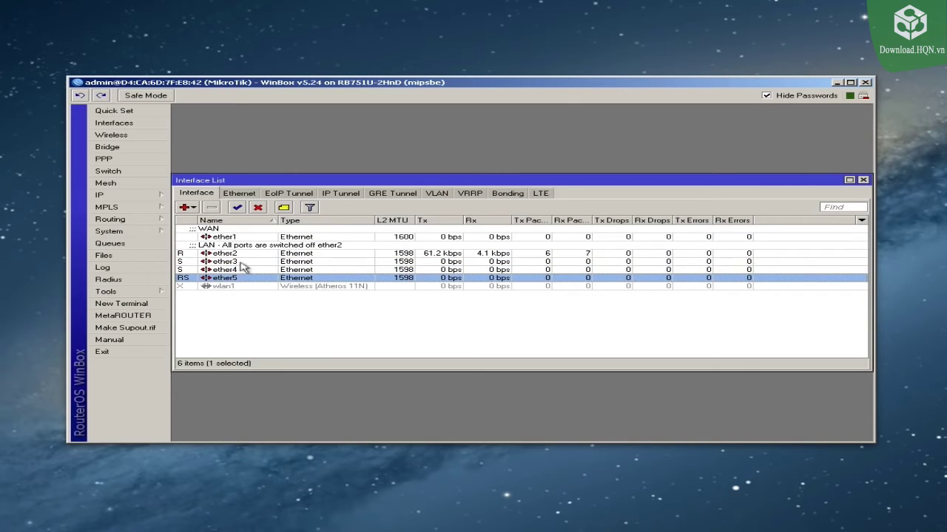
click(244, 264)
click(245, 254)
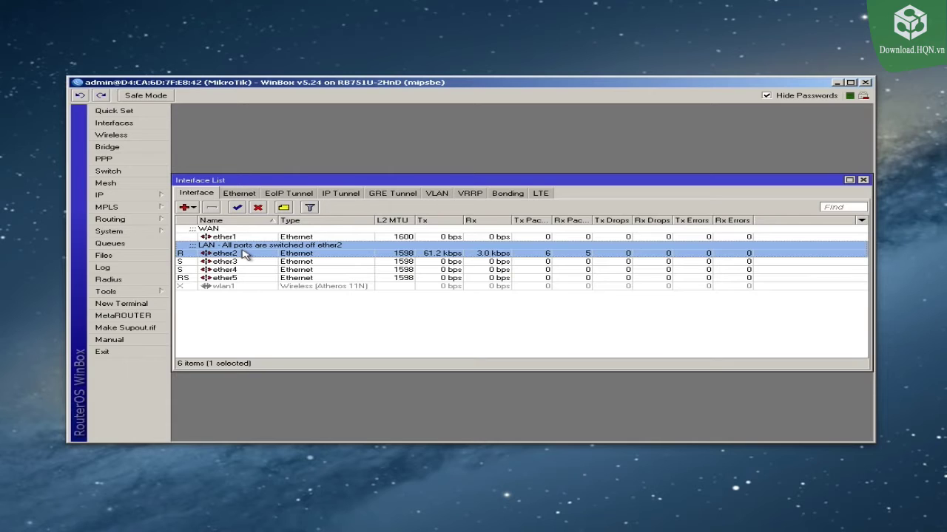
click(246, 263)
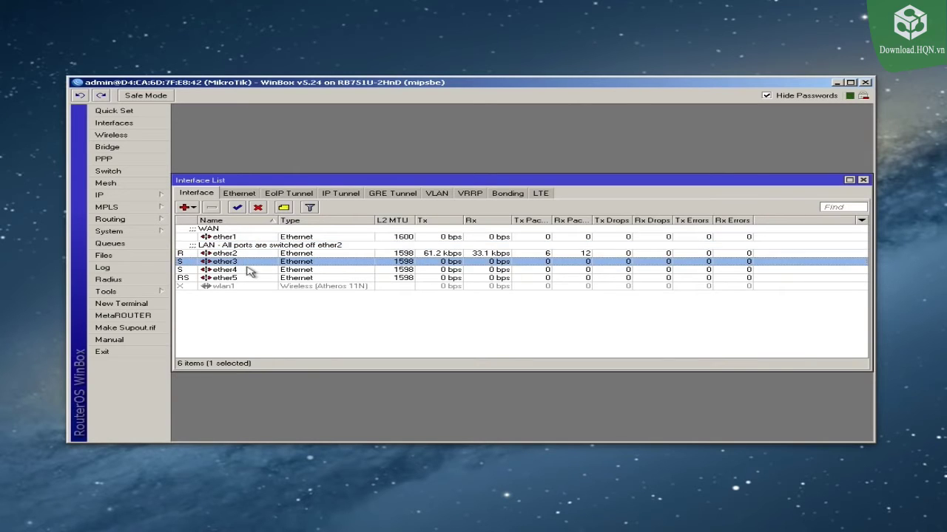
click(247, 270)
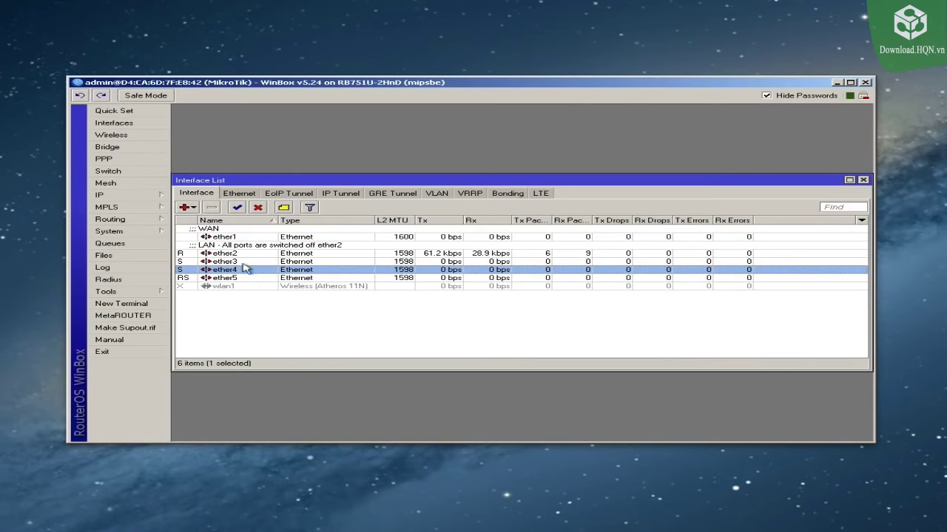
click(245, 278)
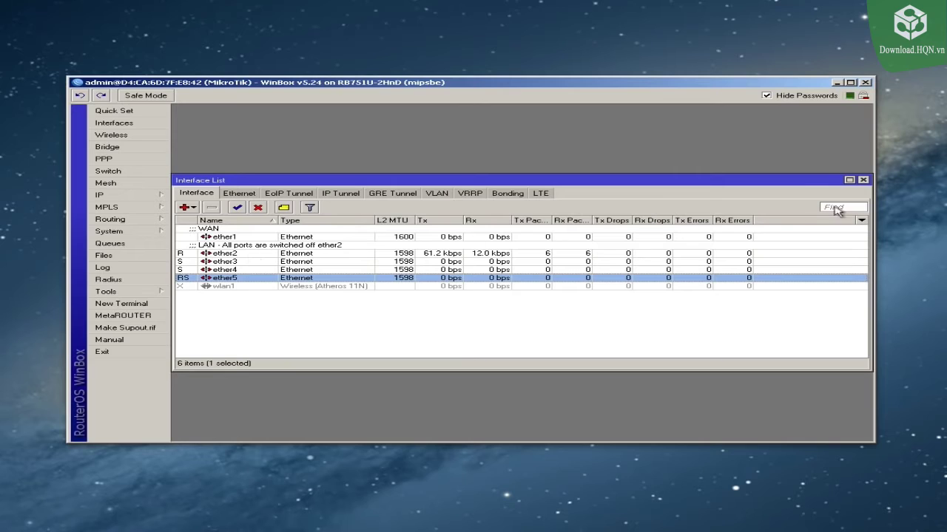
click(862, 180)
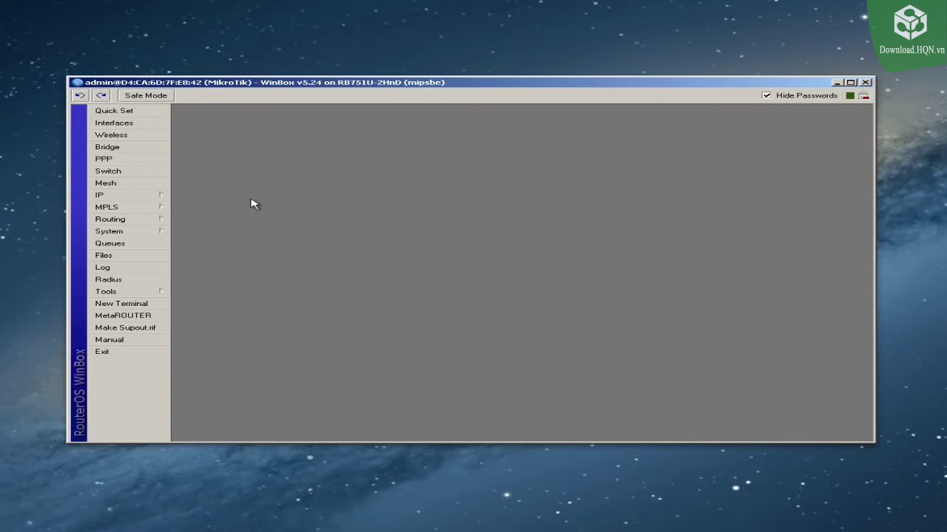
click(116, 196)
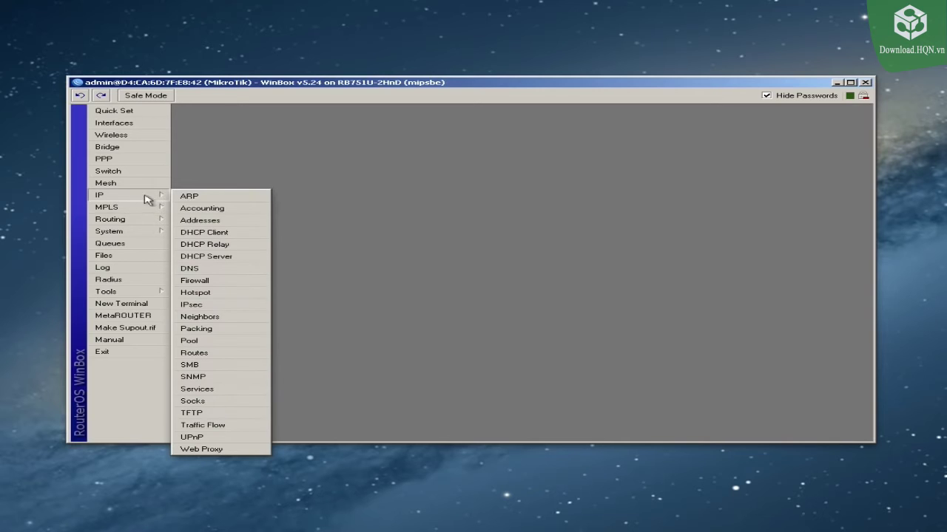
click(215, 235)
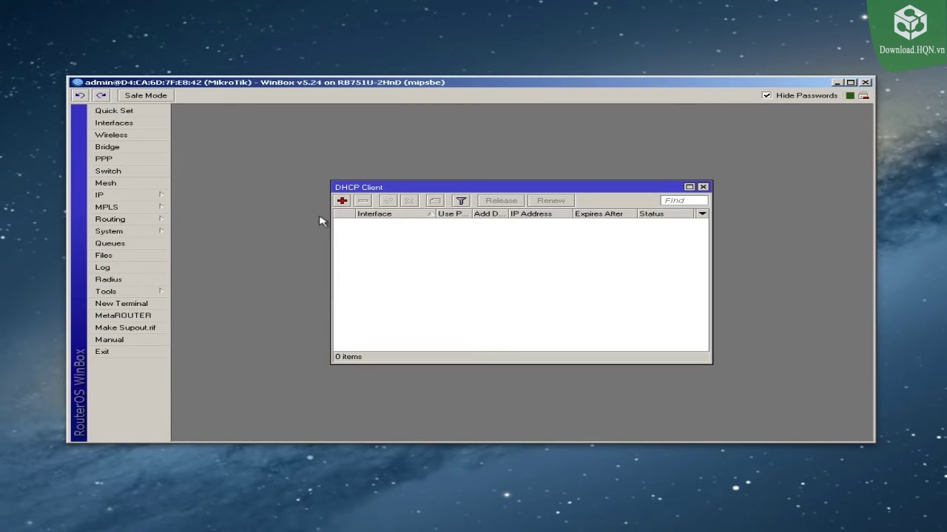
click(342, 201)
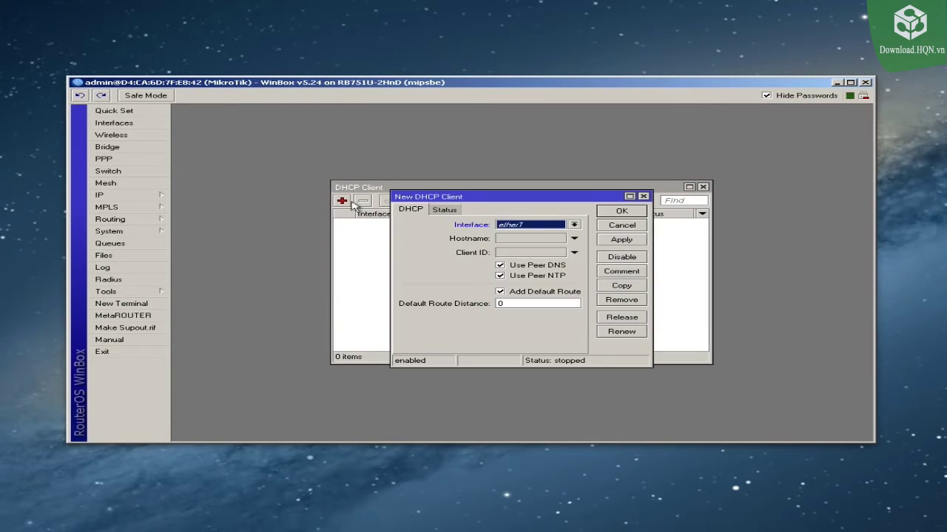
click(538, 226)
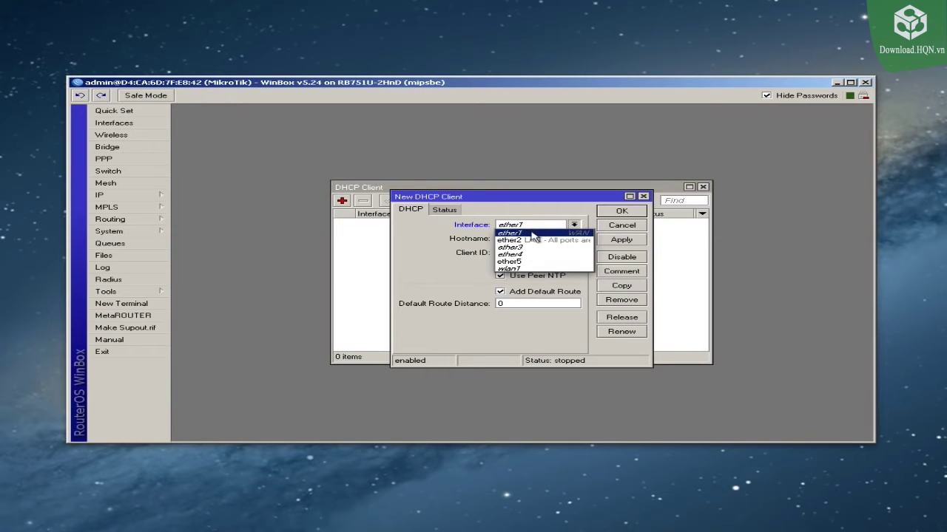
click(529, 233)
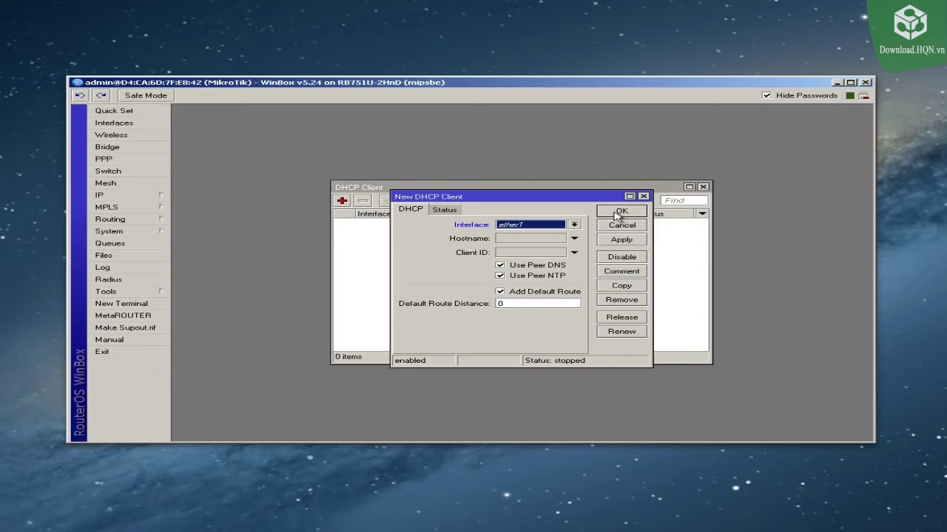
click(620, 212)
drag(332, 237, 271, 241)
drag(712, 239, 746, 238)
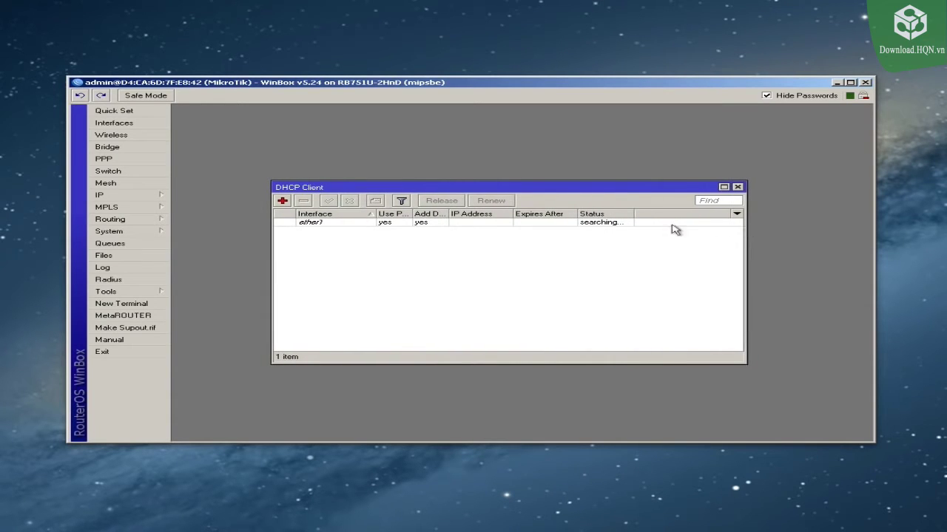
drag(632, 212, 687, 213)
click(505, 224)
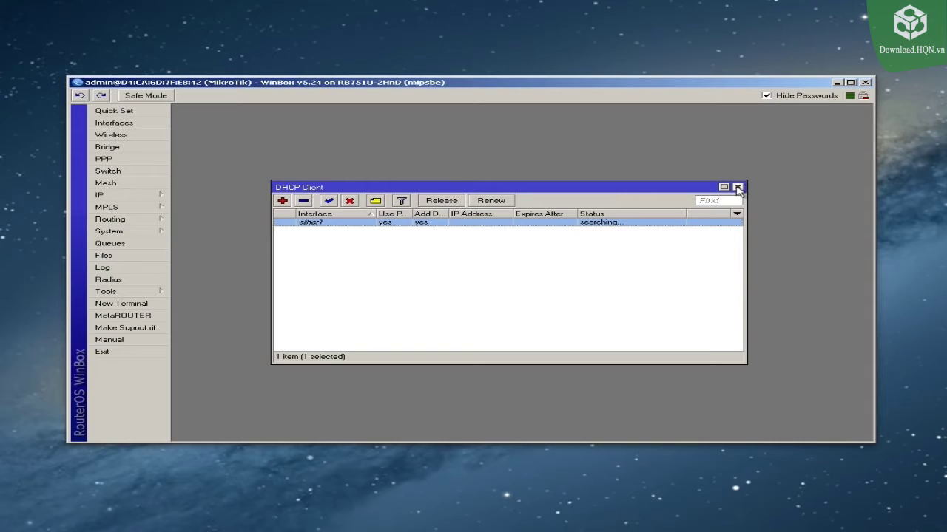
click(303, 201)
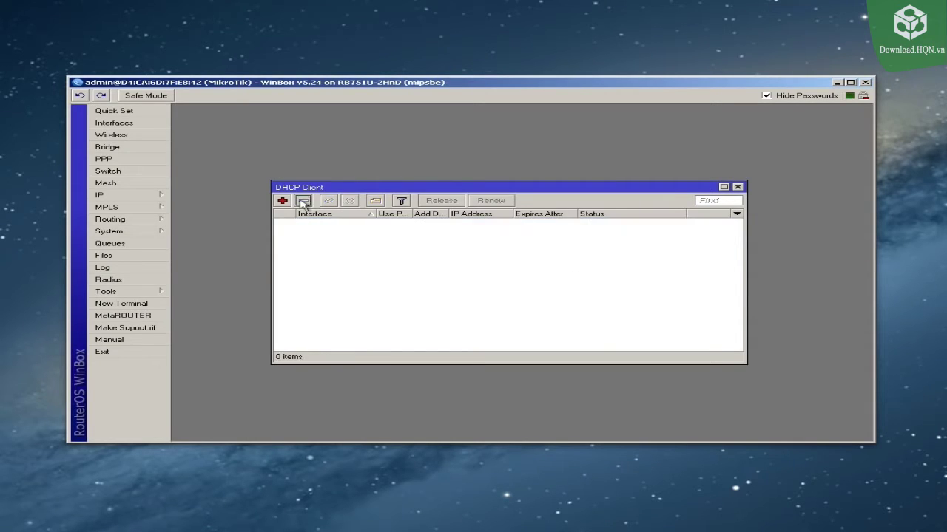
click(738, 188)
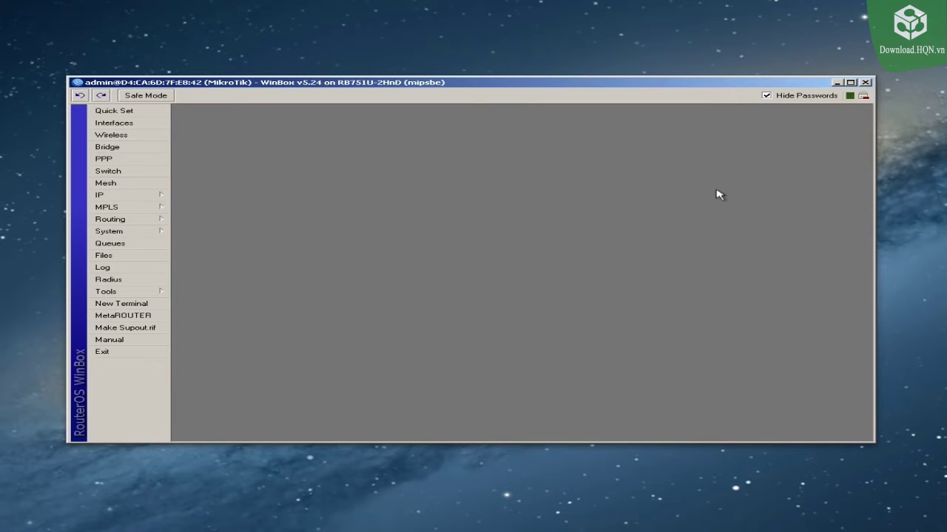
Step: Add a new IP address entry with address 216.81.35.2/24
click(115, 197)
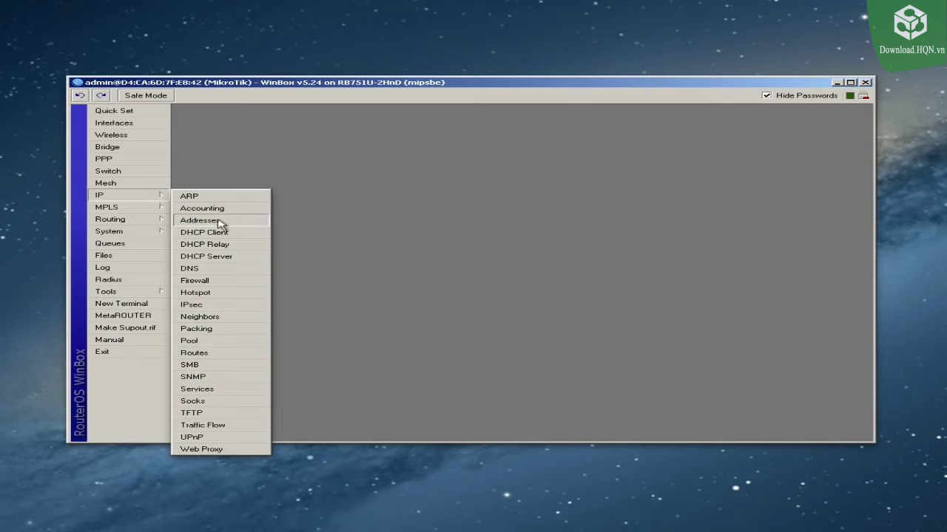
click(220, 221)
click(398, 200)
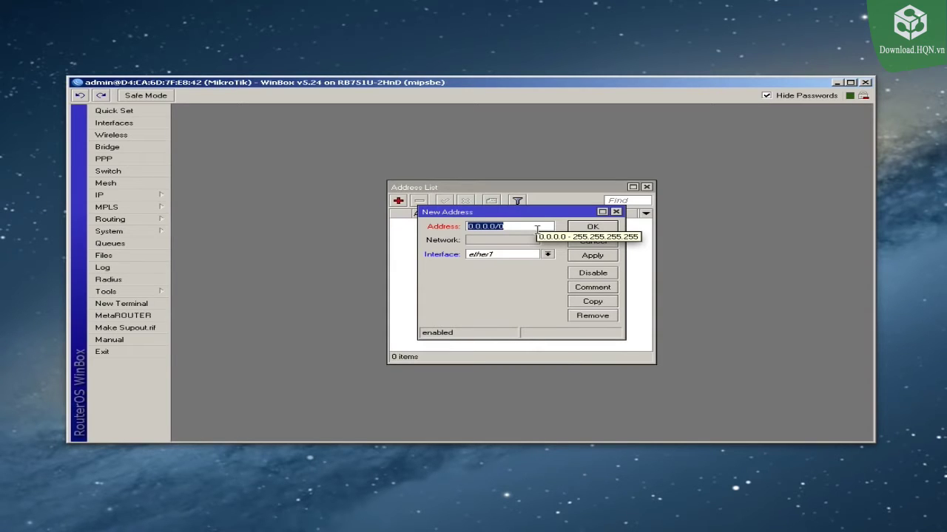
click(527, 225)
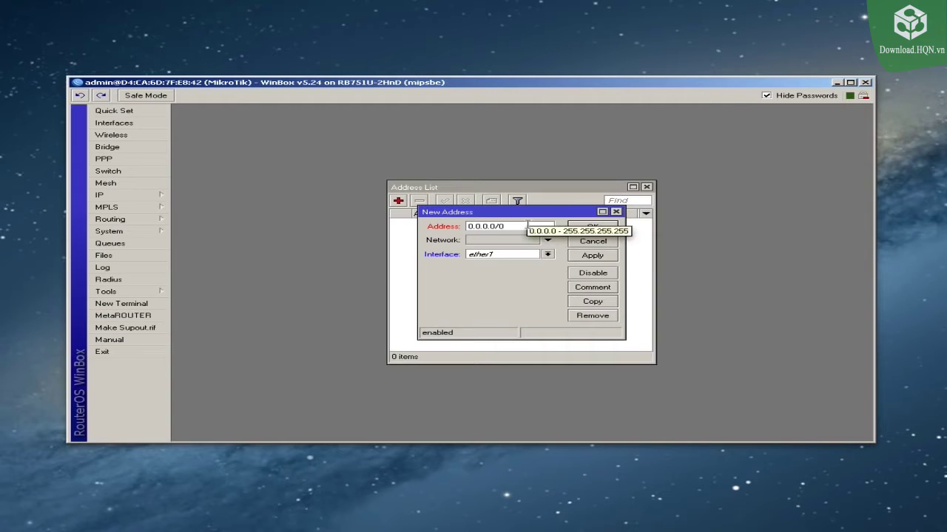
double_click(525, 226)
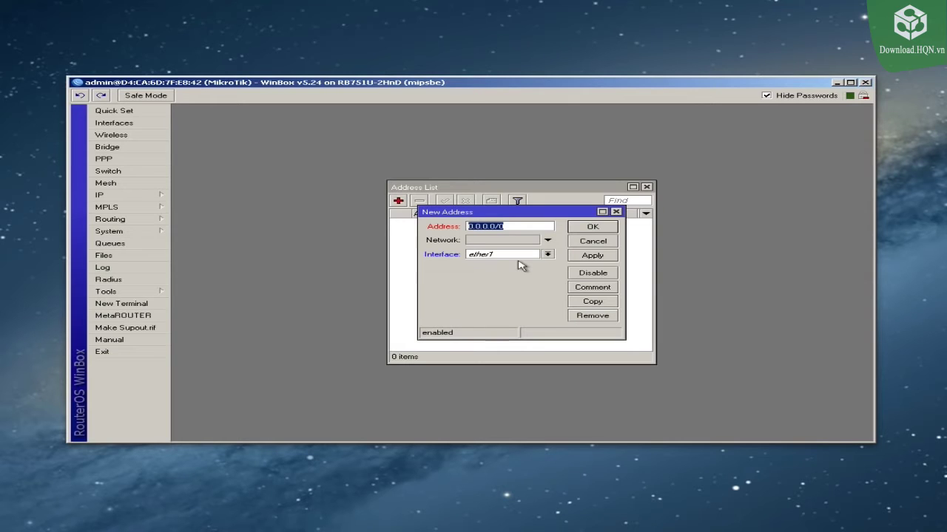
text(216.81.35.2/24)
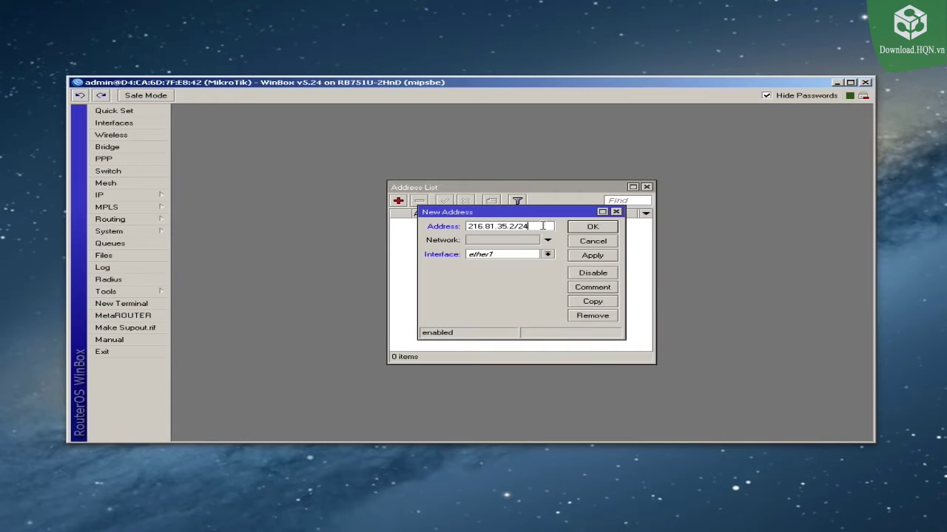
Step: Assign the address to ether1, apply and save it, and widen the address list
click(547, 255)
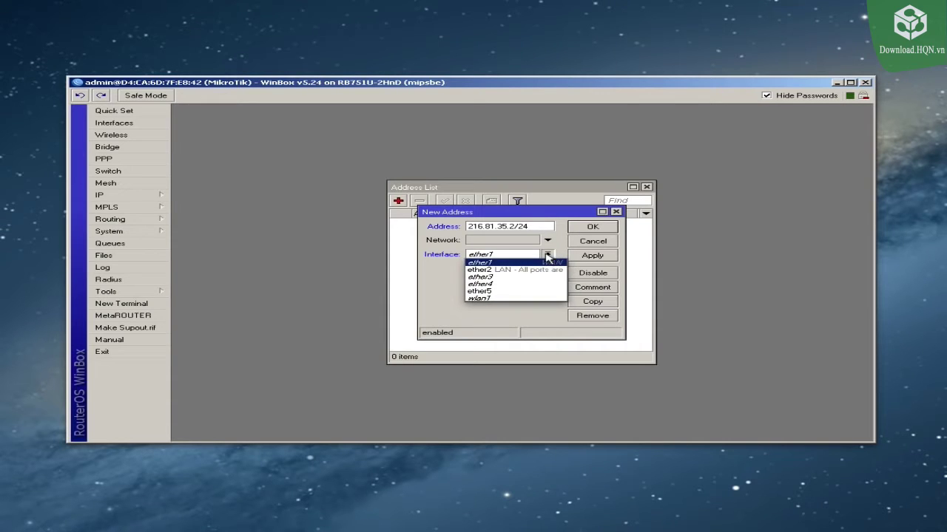
click(491, 265)
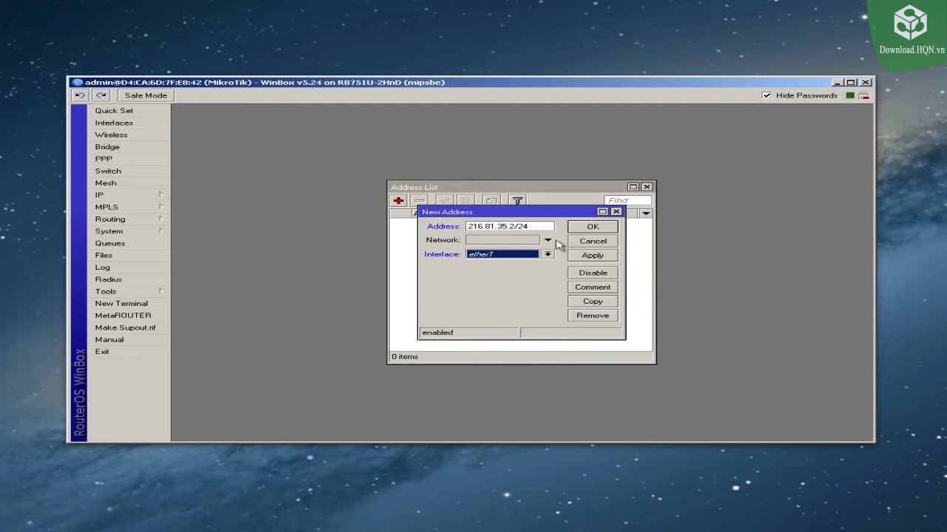
mouse_move(540, 226)
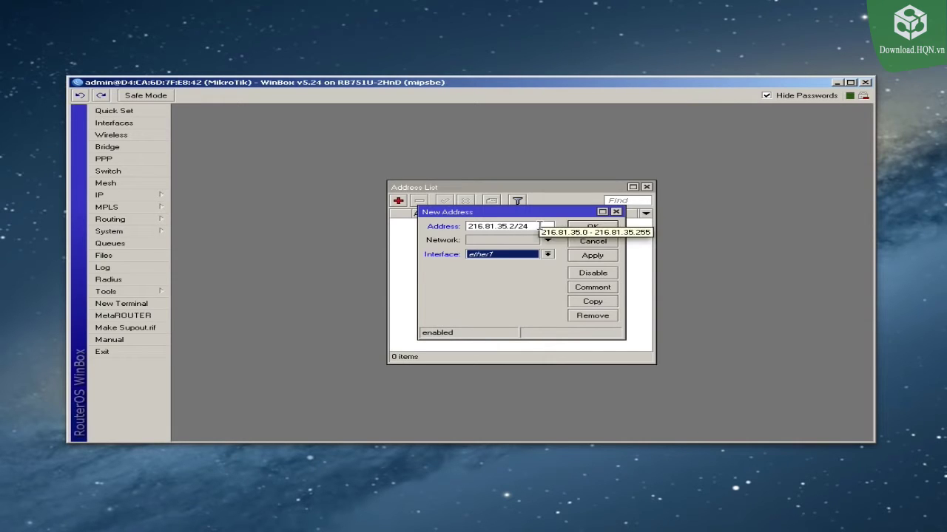
click(582, 255)
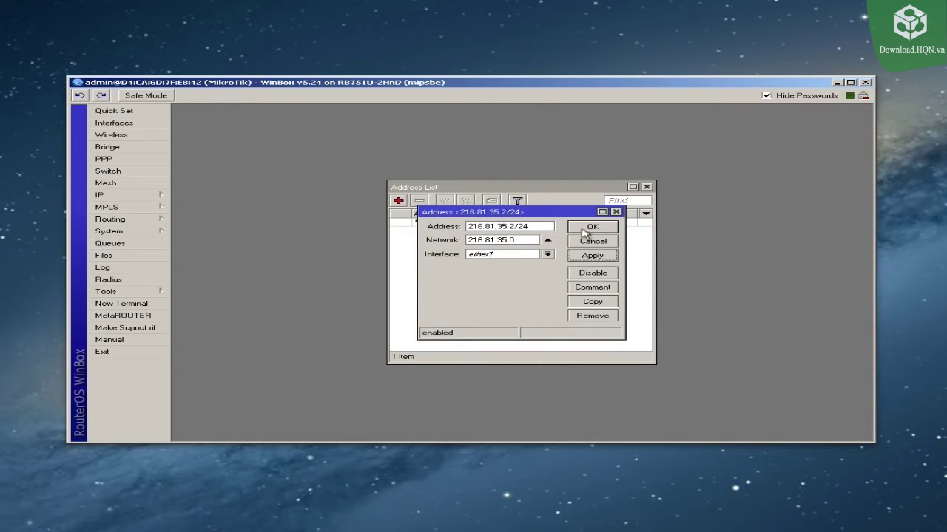
click(584, 231)
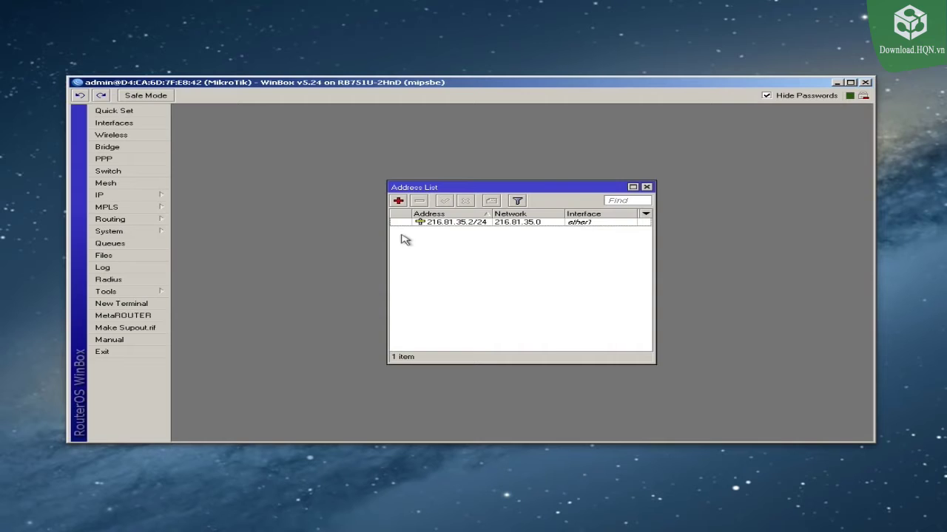
drag(389, 230, 278, 237)
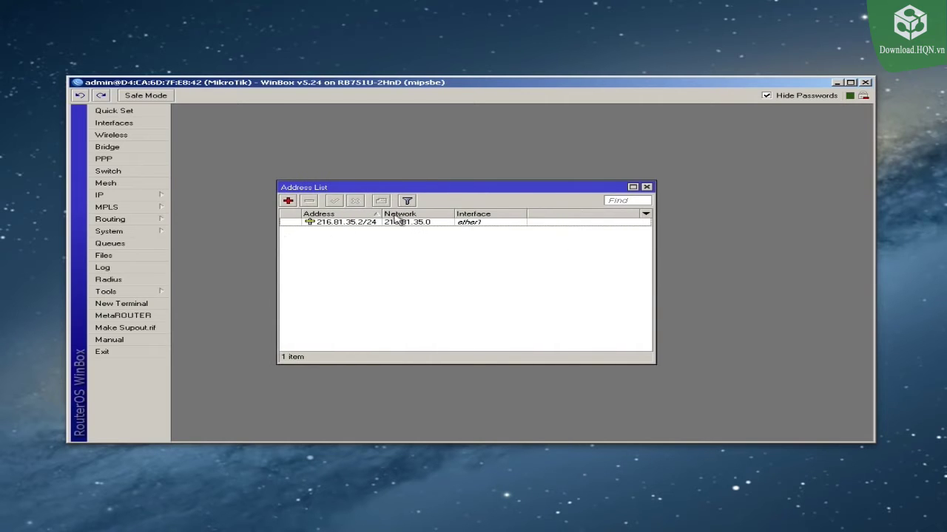
drag(381, 214, 409, 213)
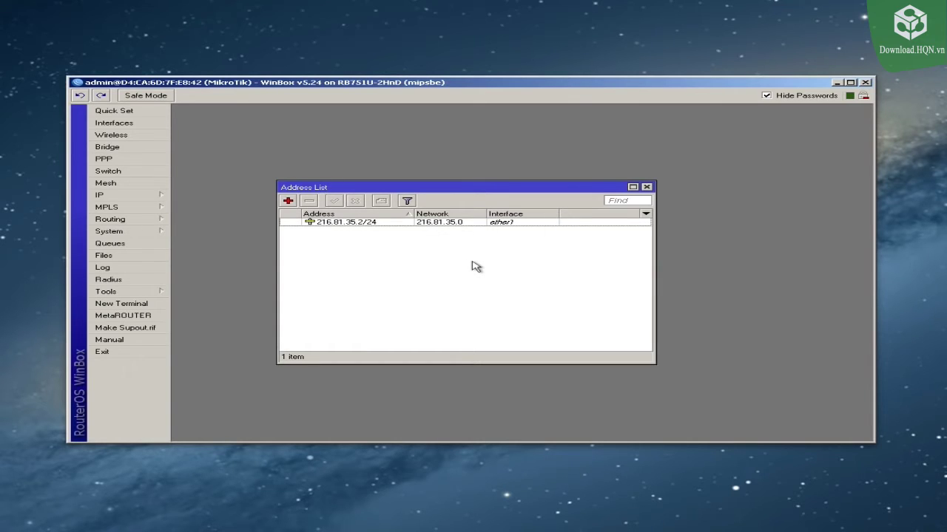
click(143, 198)
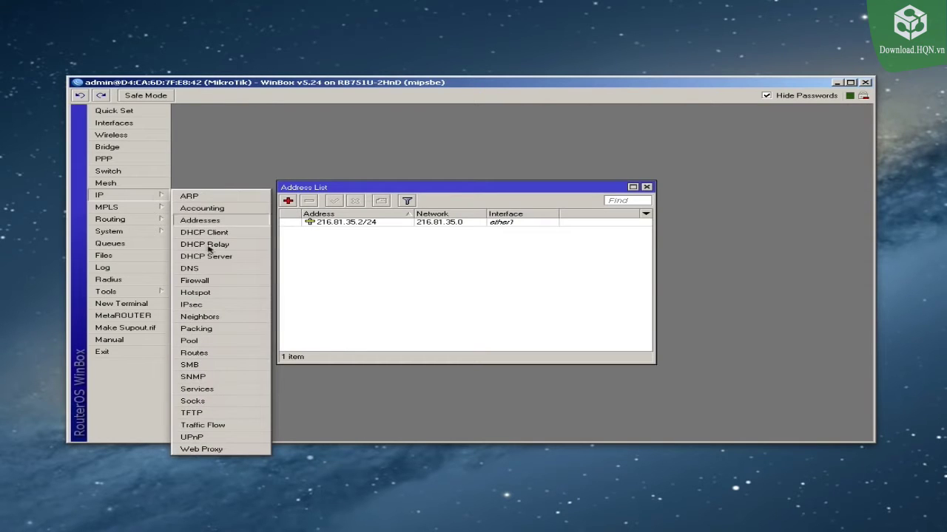
Step: Add a static route with destination 0.0.0.0/0 and gateway 216.81.35.1
click(201, 354)
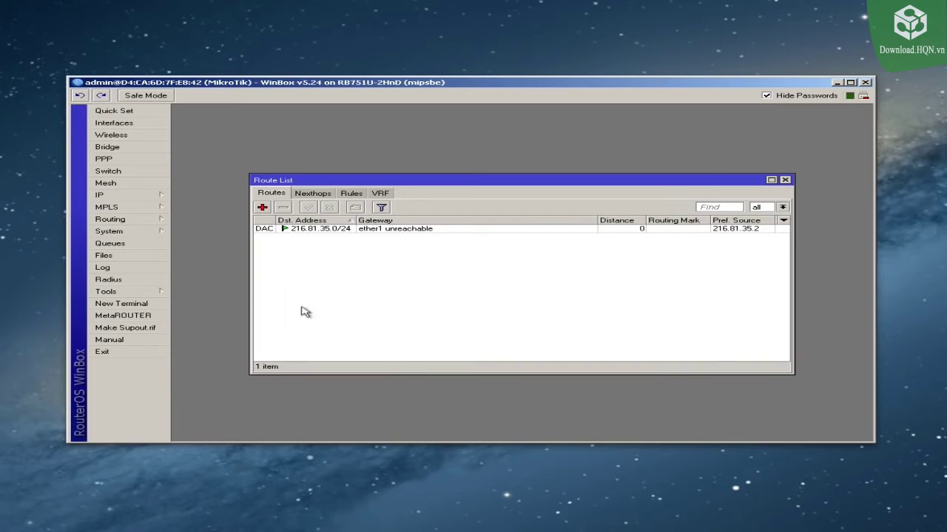
click(310, 231)
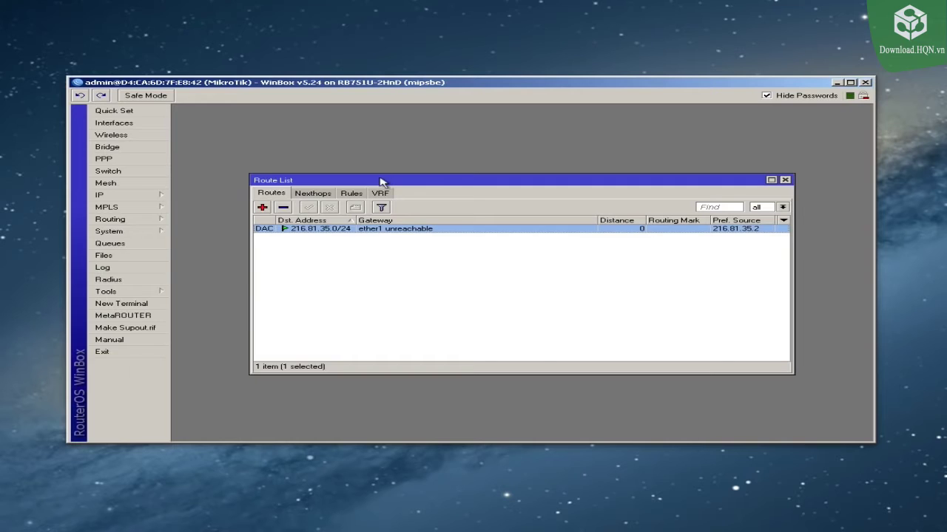
click(262, 208)
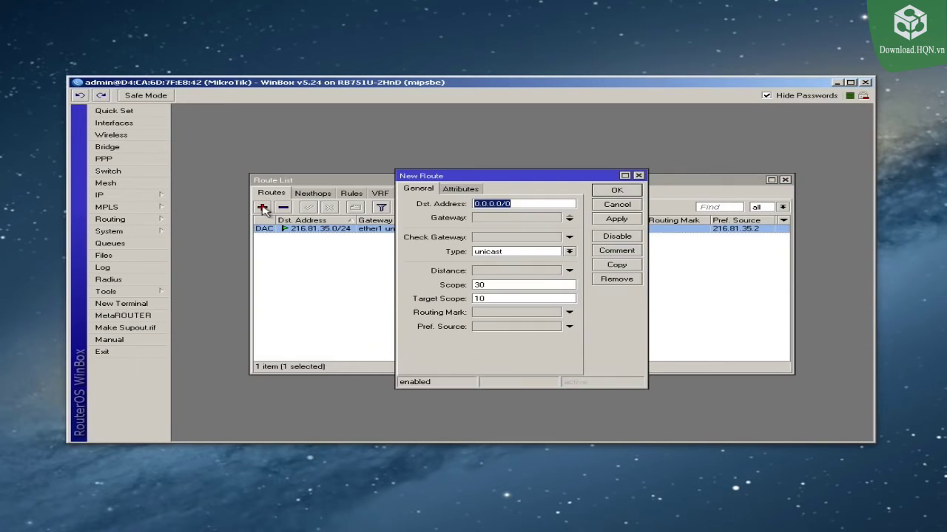
click(519, 205)
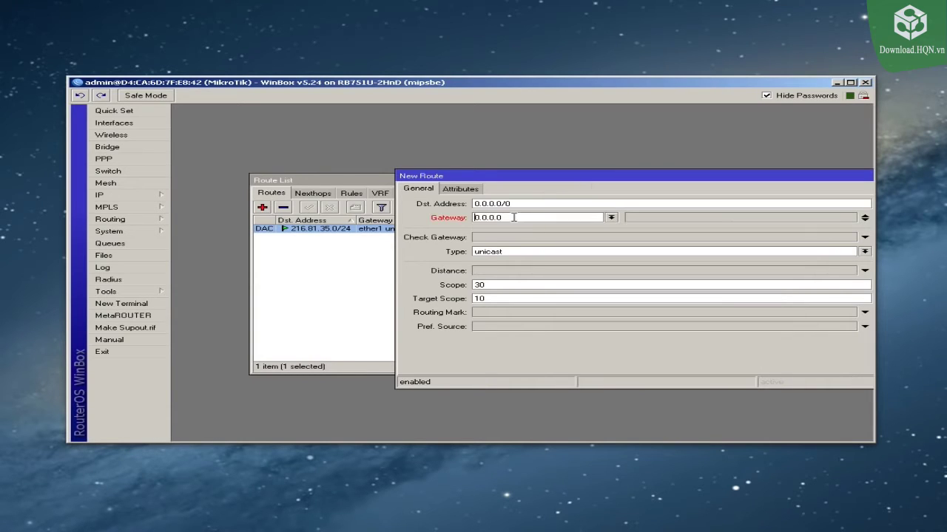
double_click(514, 218)
text(216.81.35.1)
drag(520, 177, 382, 176)
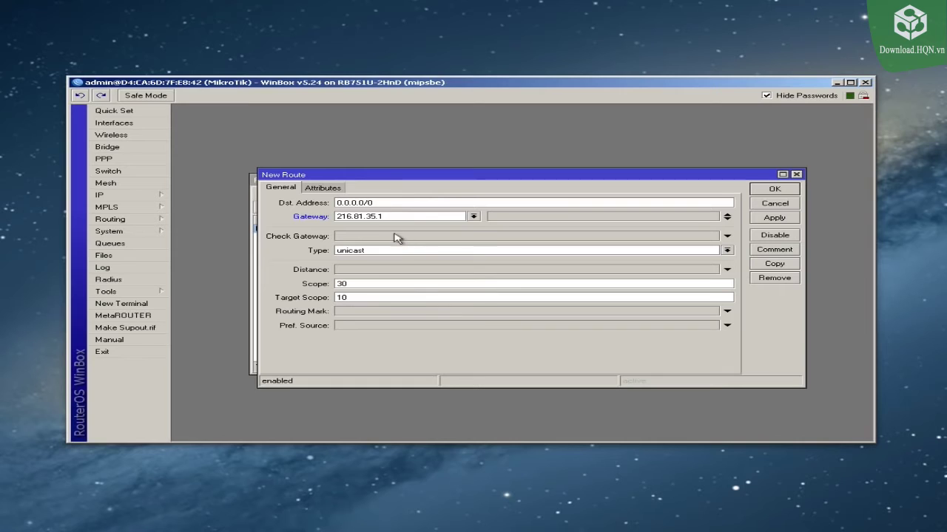
click(772, 190)
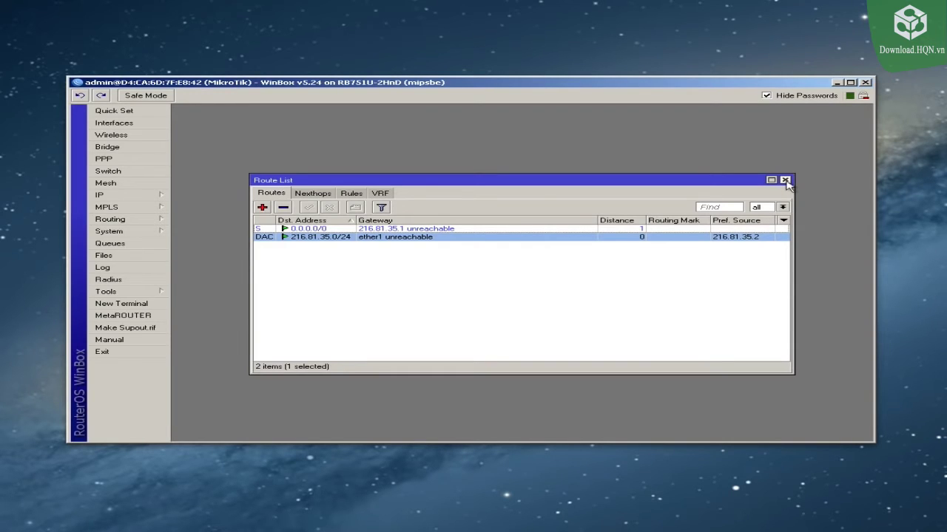
Step: Close the Route List, refocus the router session window and expand the IP menu
click(785, 180)
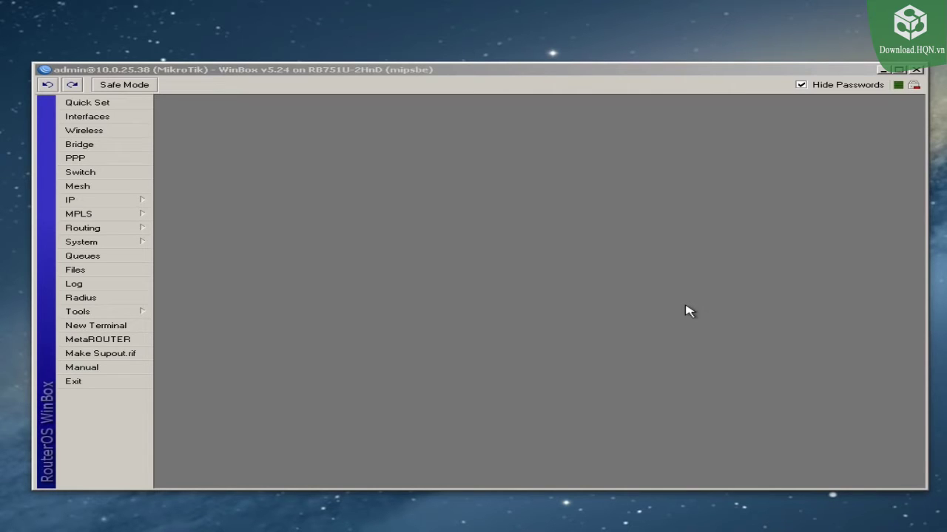
click(444, 290)
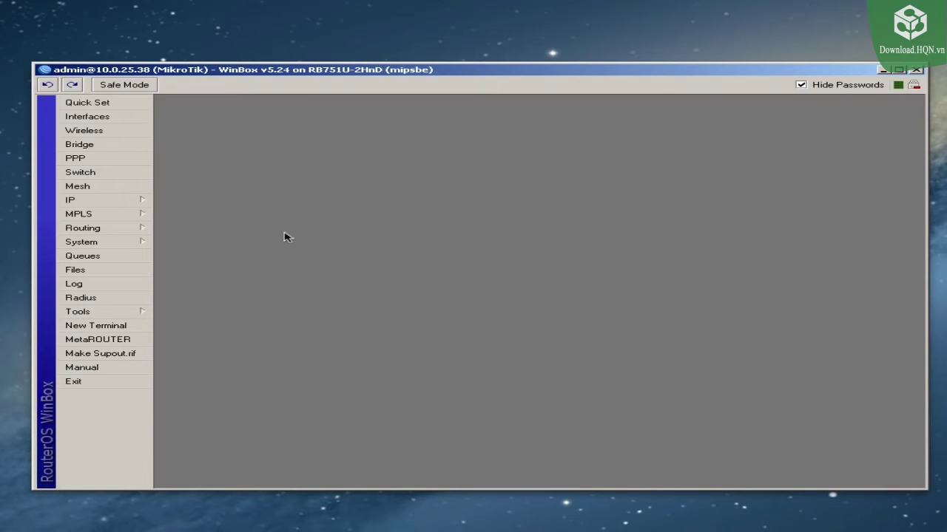
click(131, 202)
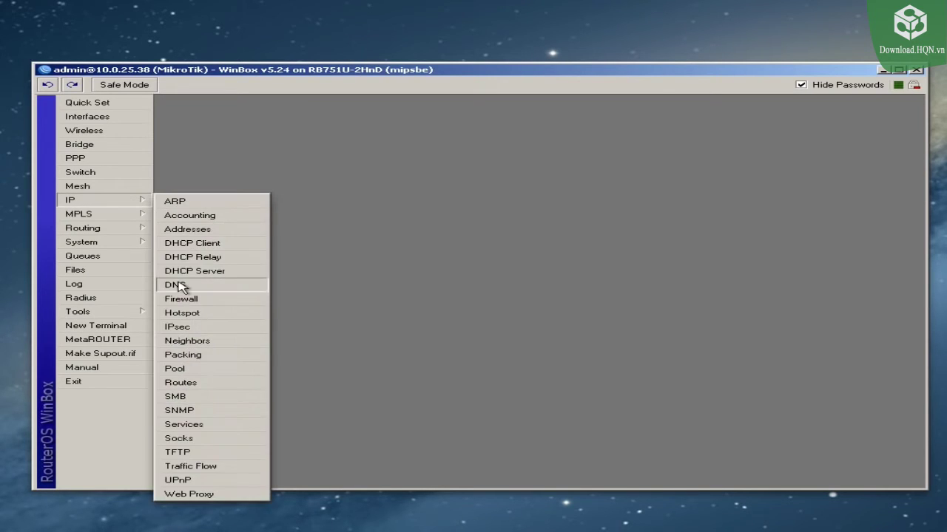
Step: Set the DNS server to 8.8.8.8 with Allow Remote Requests enabled and save
click(182, 285)
click(523, 260)
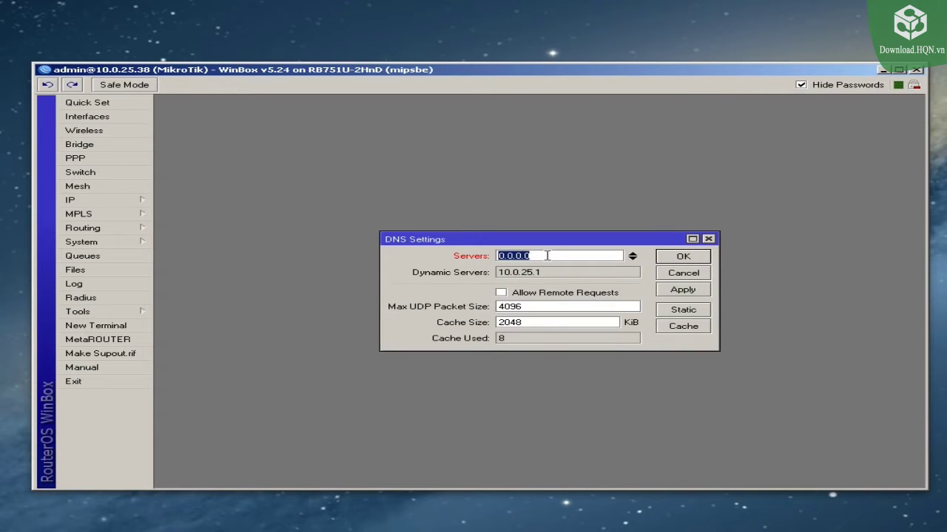
text(8.8.8.8)
click(502, 294)
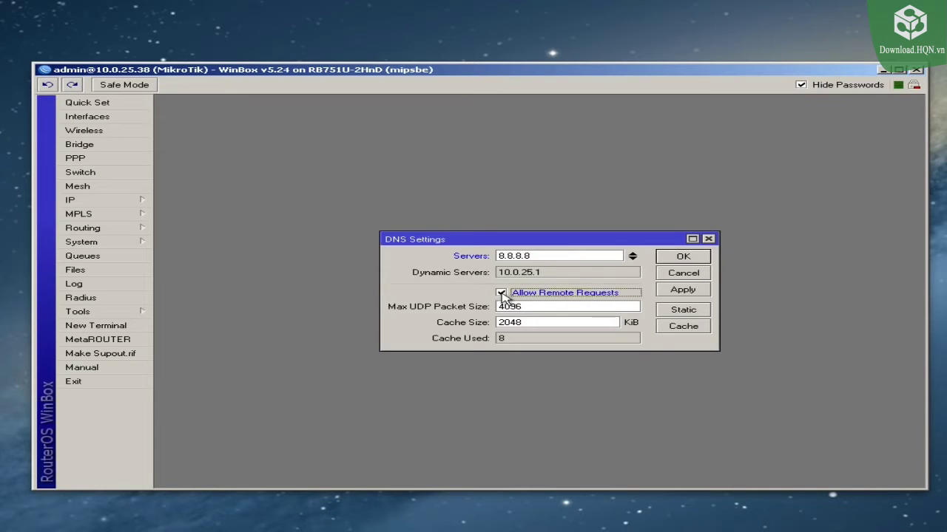
click(685, 290)
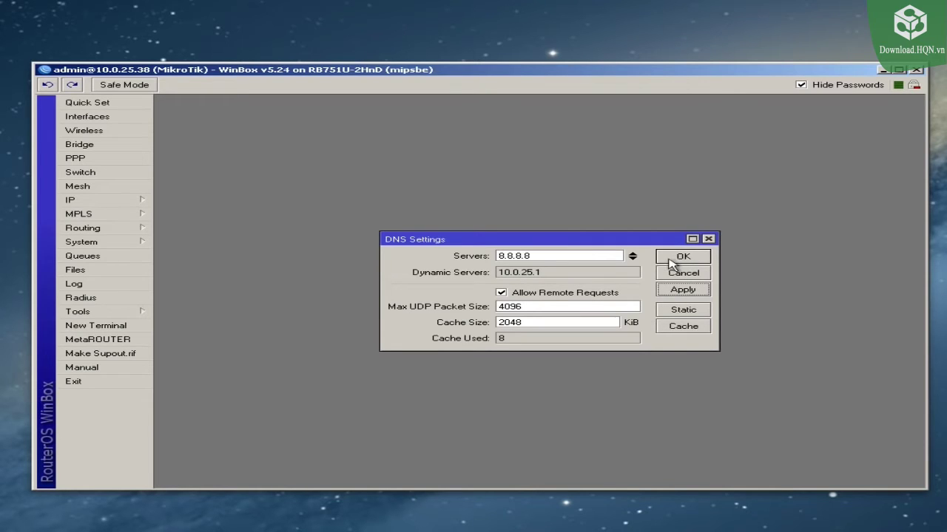
click(671, 262)
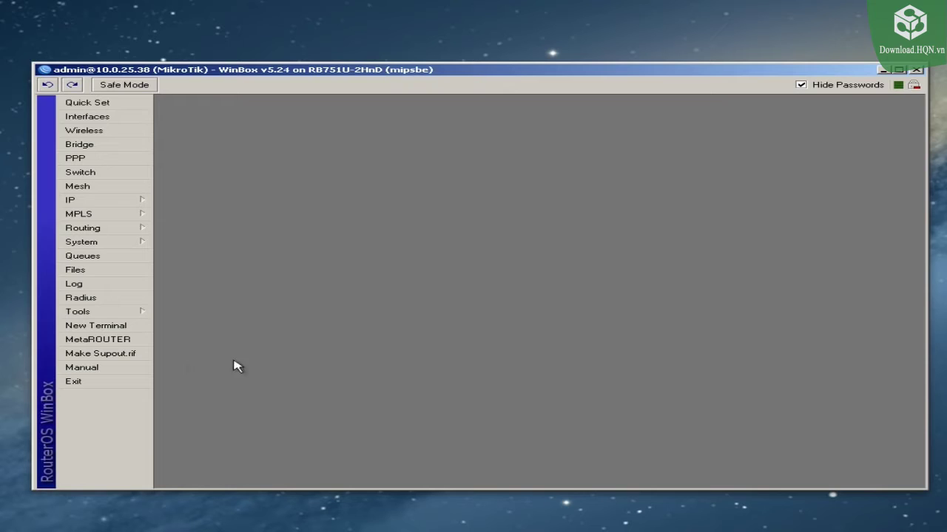
click(120, 330)
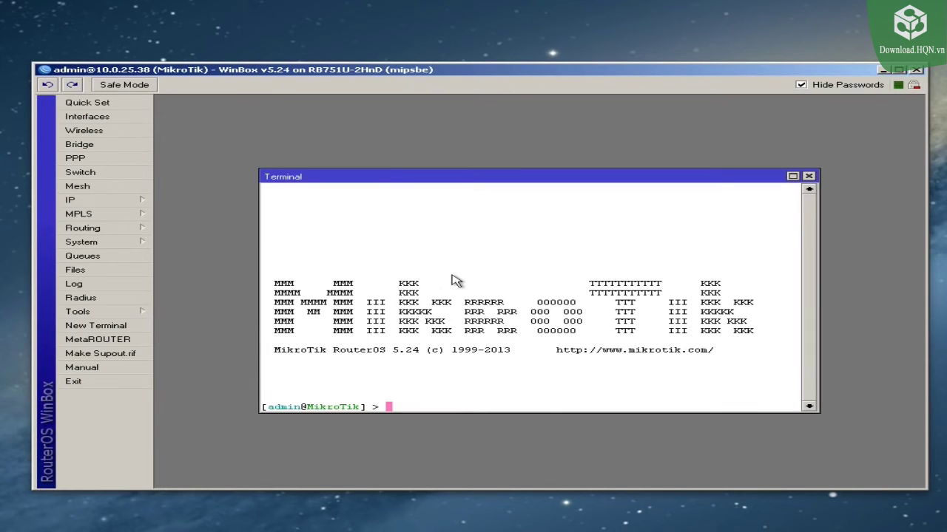
text(ping 8.8.8.8)
key(Return)
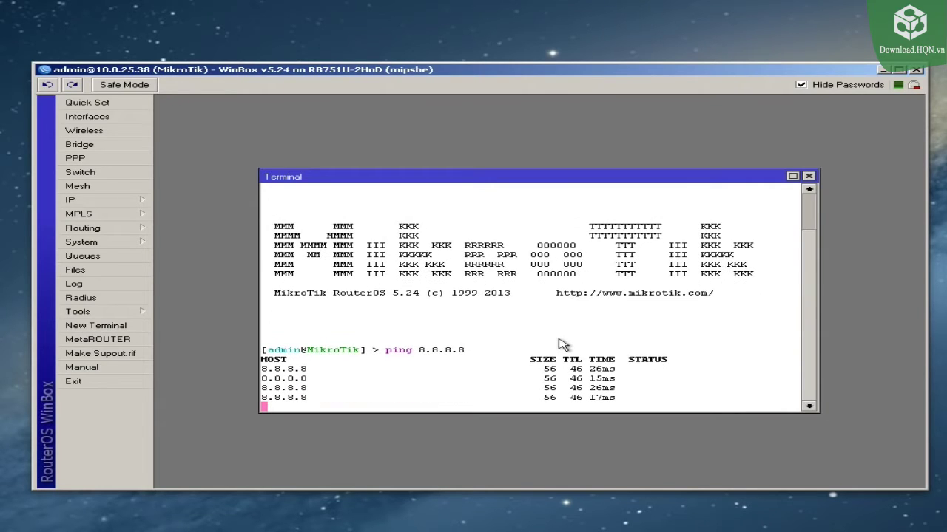
key(ctrl+c)
text(ping )
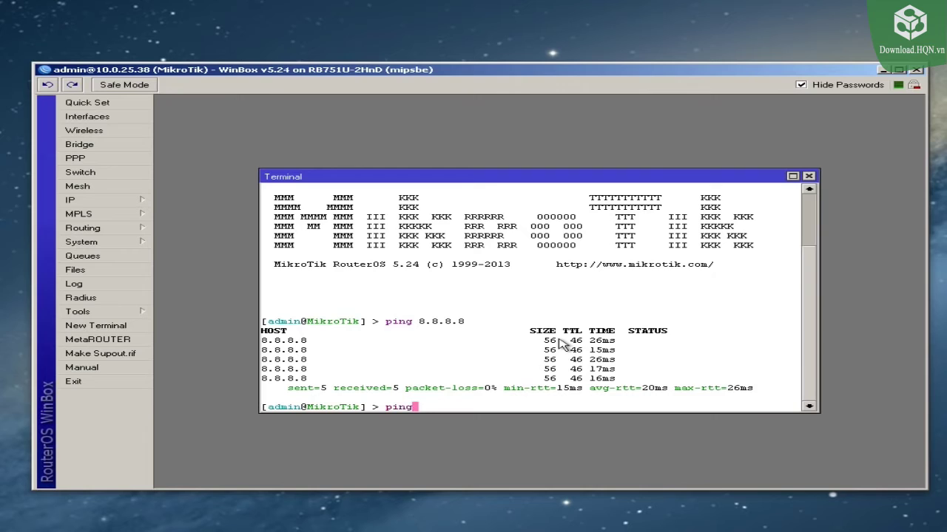
text(www.google.com)
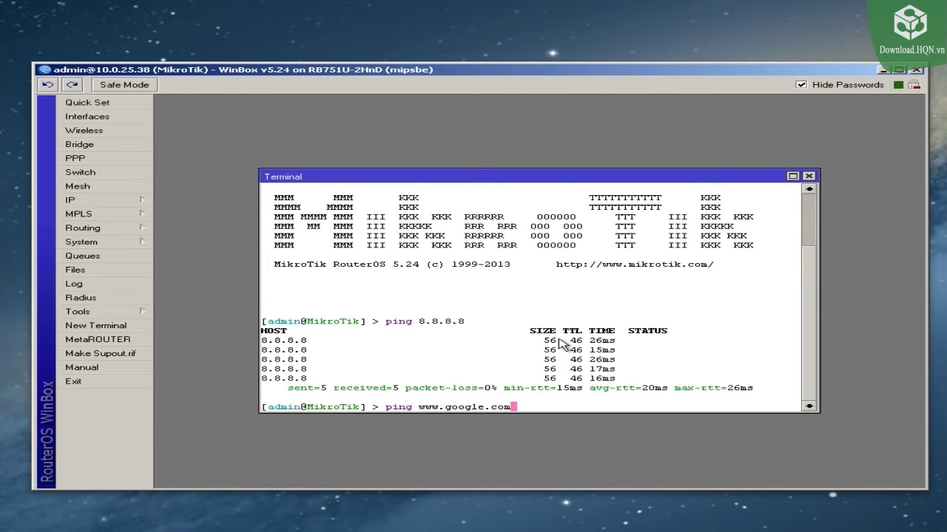
key(Return)
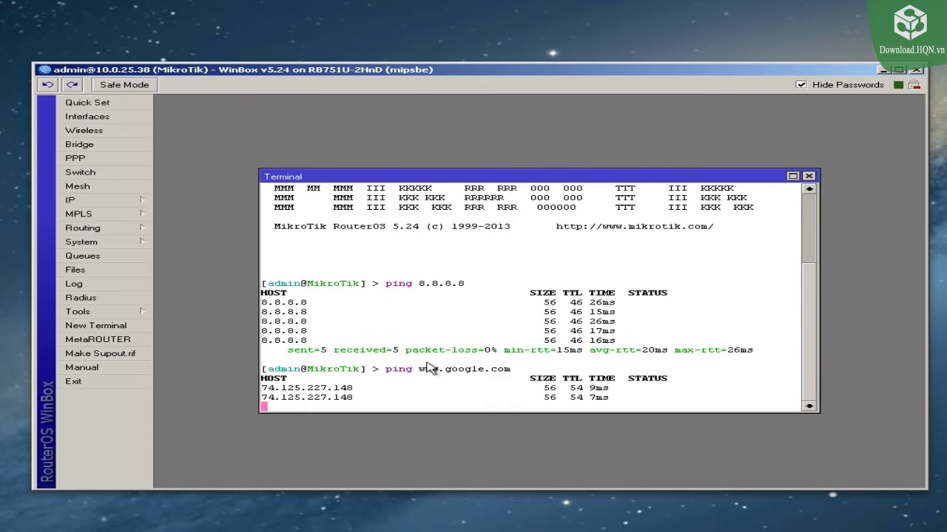
key(ctrl+c)
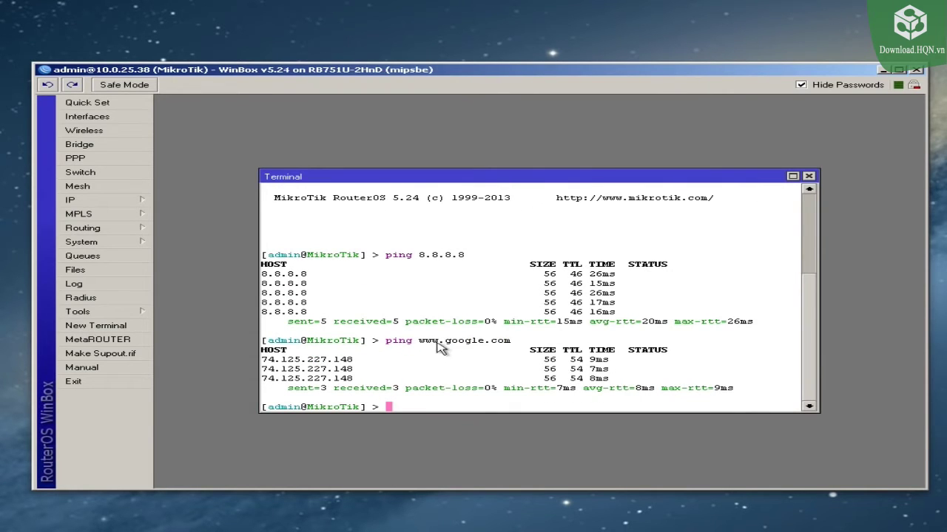
click(809, 176)
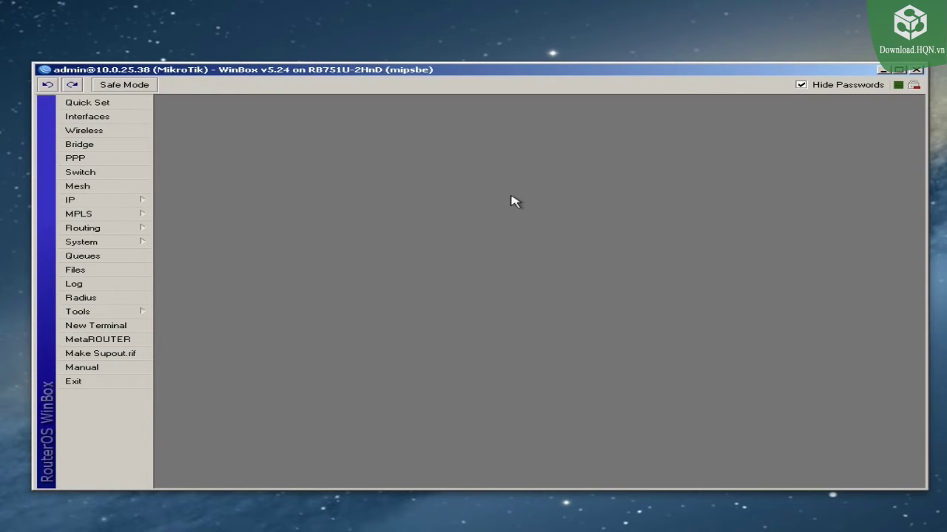
Step: Enable the SNTP client in unicast mode with primary server us.pool.ntp.org
click(111, 243)
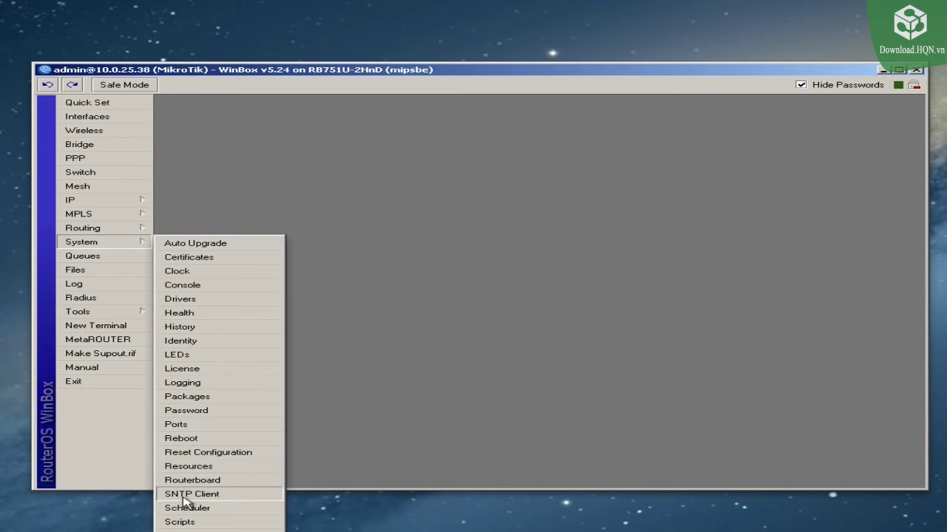
click(184, 495)
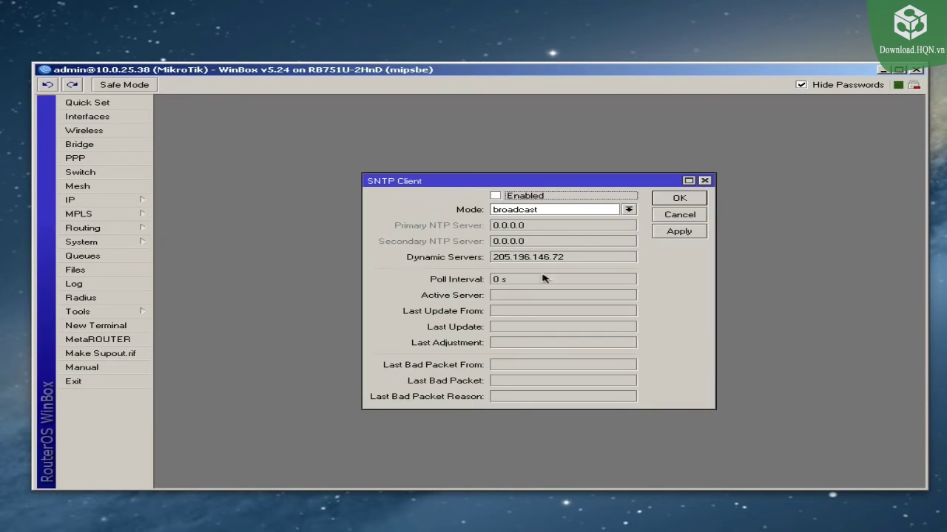
click(495, 198)
click(628, 210)
click(588, 227)
key(Tab)
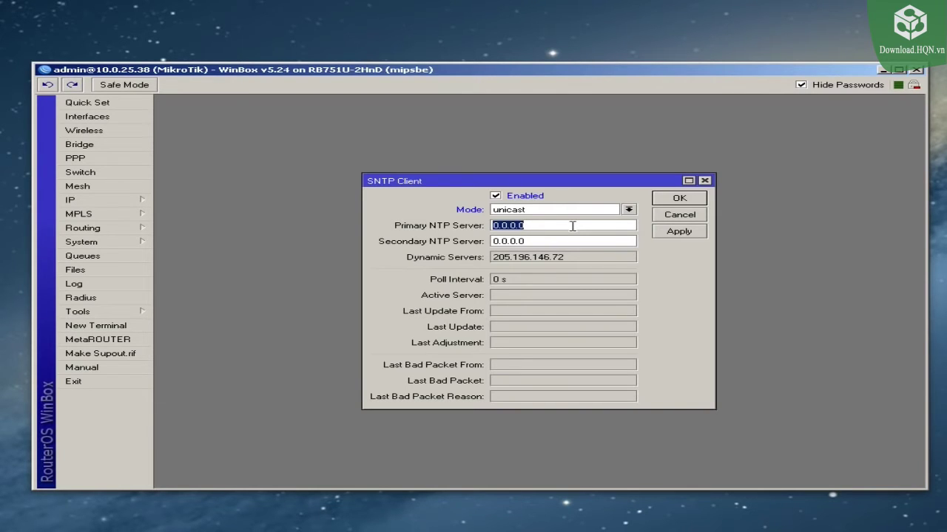
text(us.pool.ntp.org)
Step: Set pool.ntp.org as the secondary NTP server, apply, and close the dialog
drag(507, 225, 579, 225)
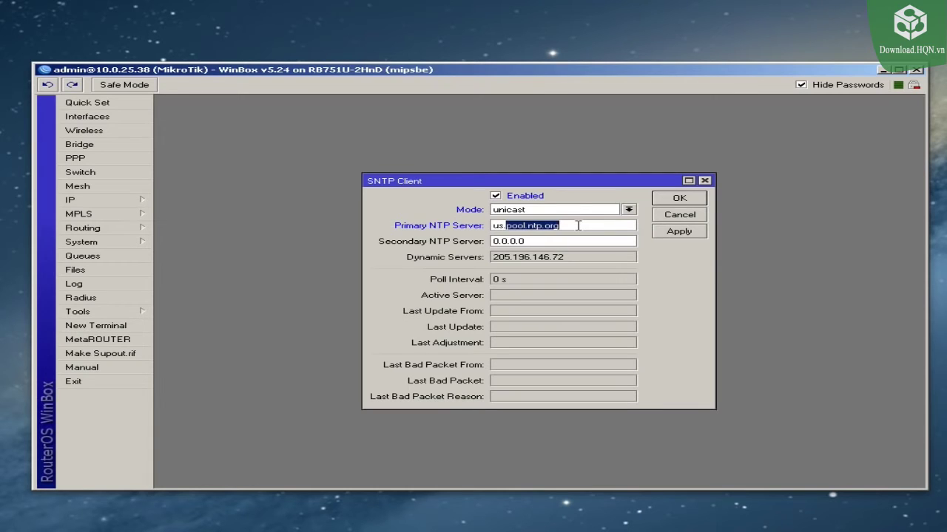
double_click(556, 242)
key(ctrl+v)
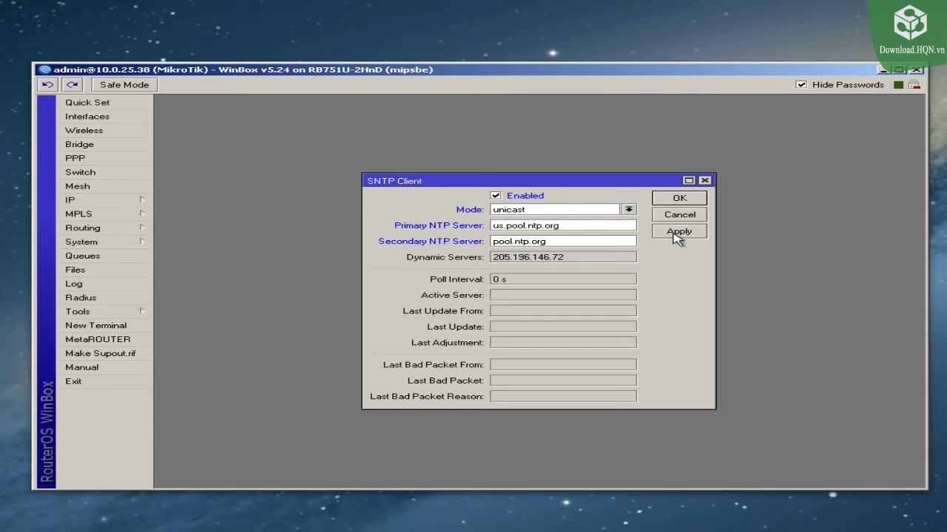
click(570, 224)
click(567, 241)
click(572, 225)
click(670, 233)
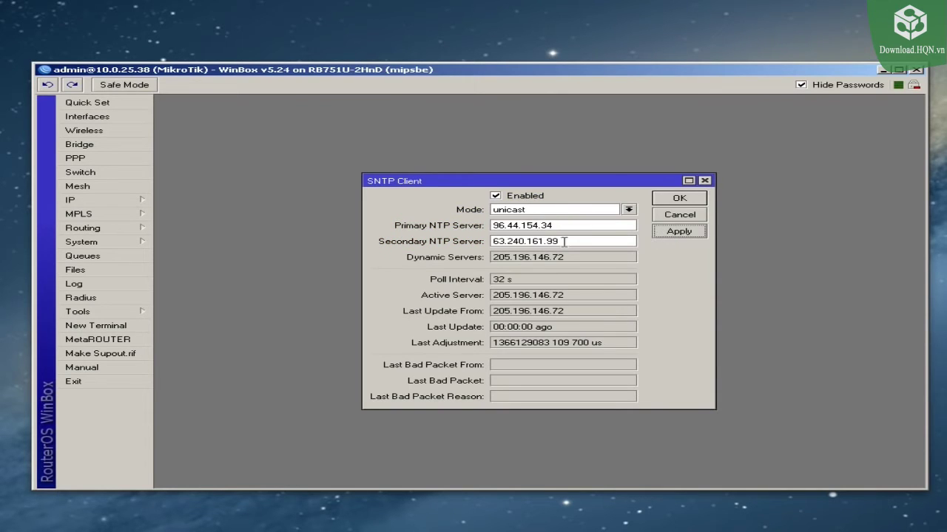
click(674, 201)
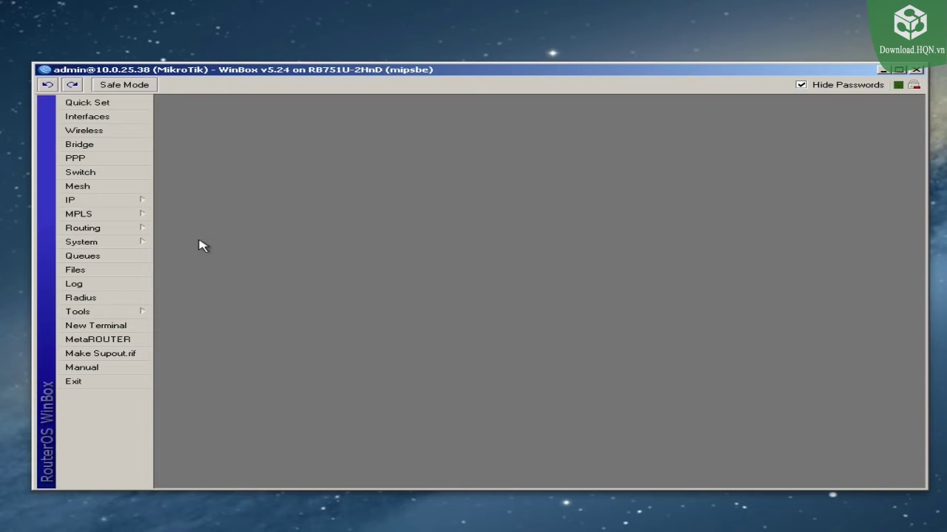
Step: Set the clock's Time Zone Name to America/Chicago, apply, and close
click(120, 245)
click(176, 270)
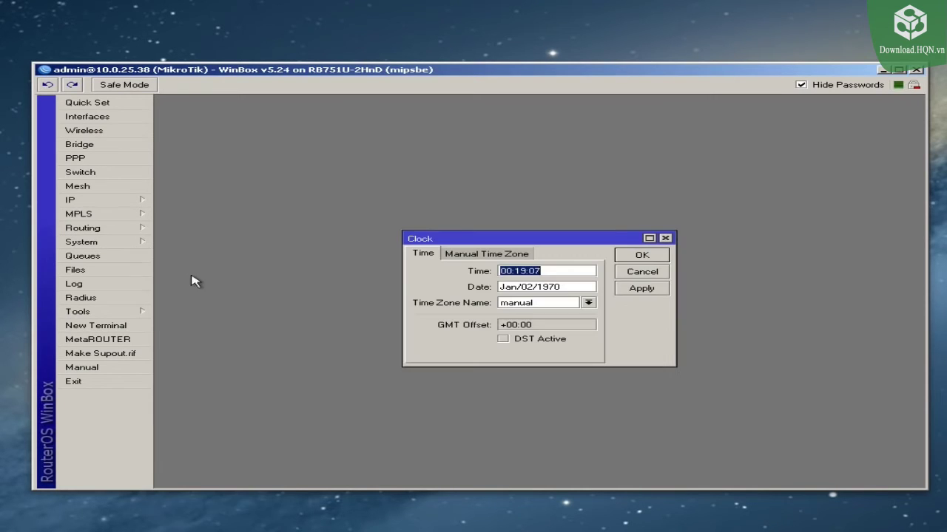
click(586, 303)
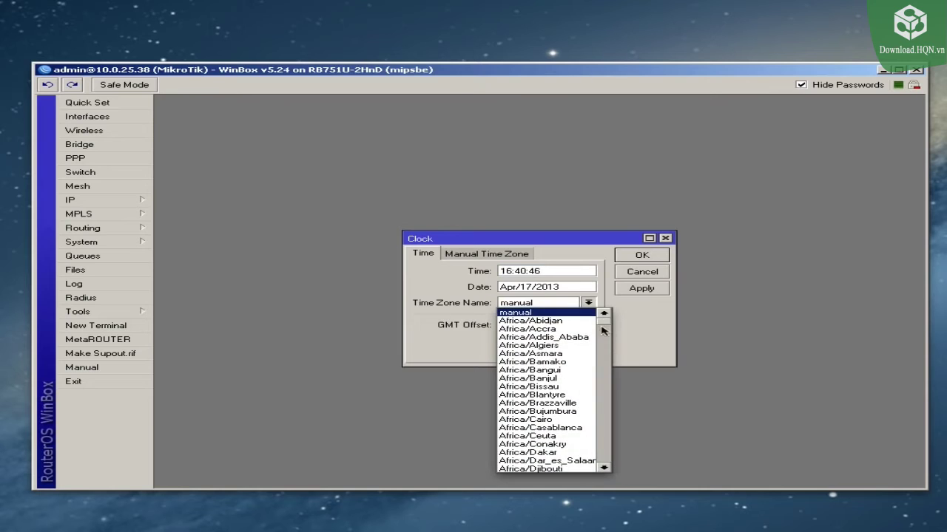
mouse_move(604, 325)
mouse_down()
mouse_move(607, 377)
mouse_move(604, 343)
mouse_up()
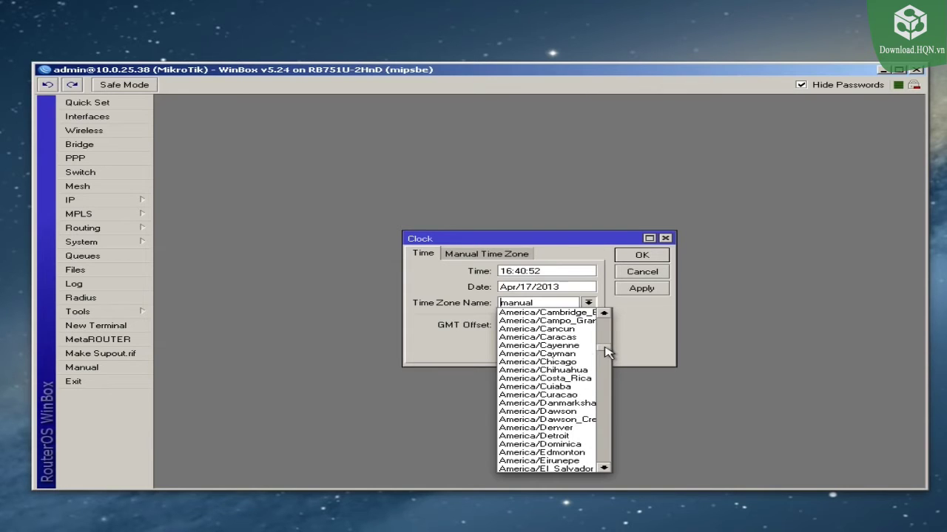
click(592, 358)
click(641, 290)
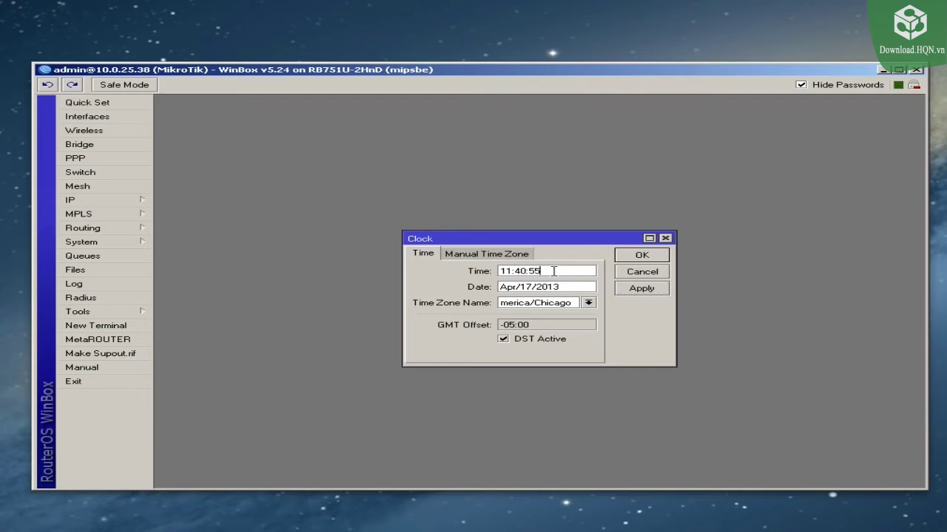
click(641, 258)
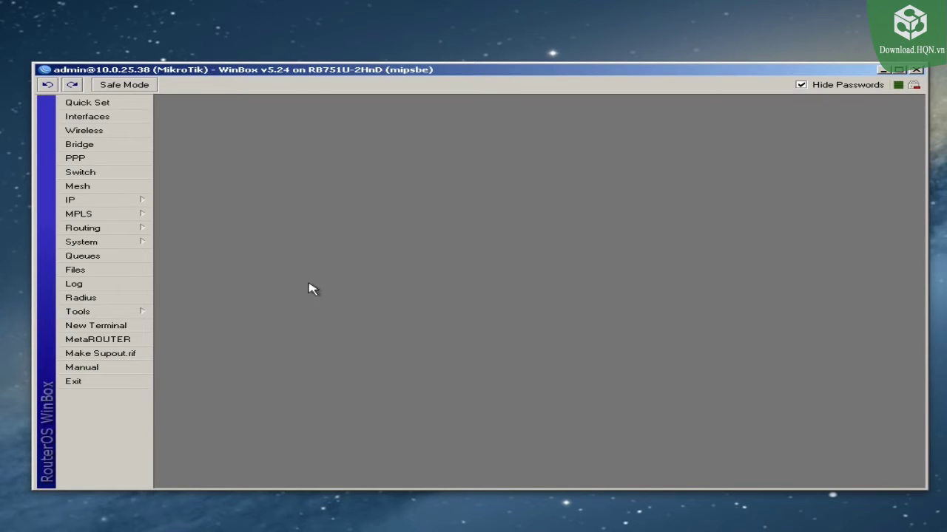
click(108, 286)
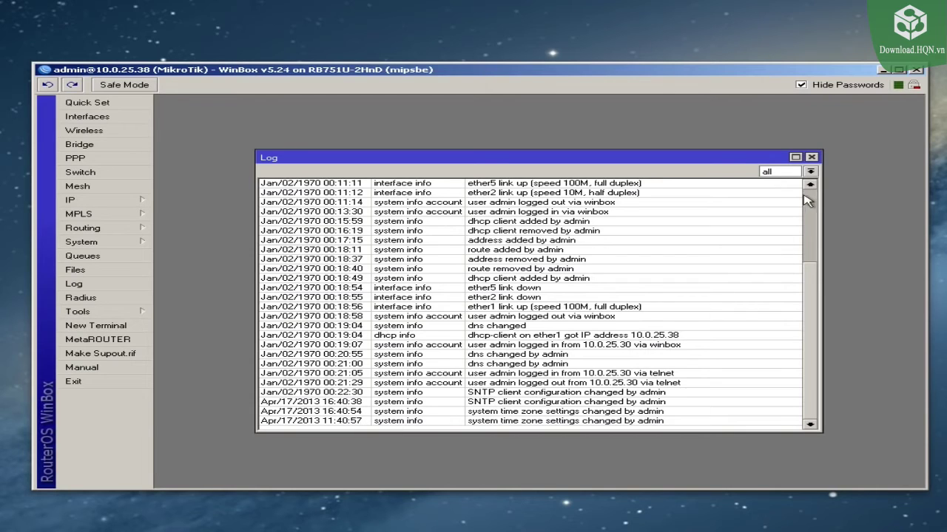
click(812, 157)
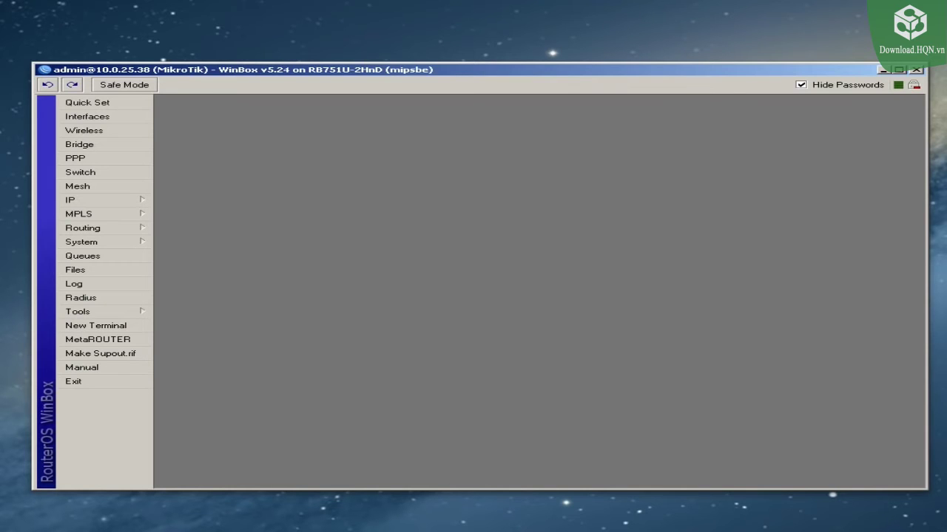
Step: Enter MikroTikHomeRouter in the System > Identity field and save it
click(475, 84)
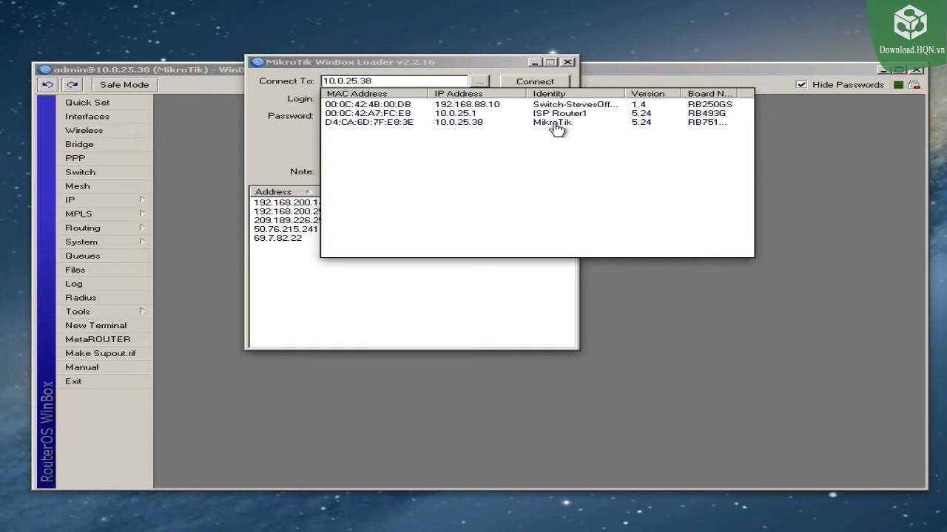
click(660, 74)
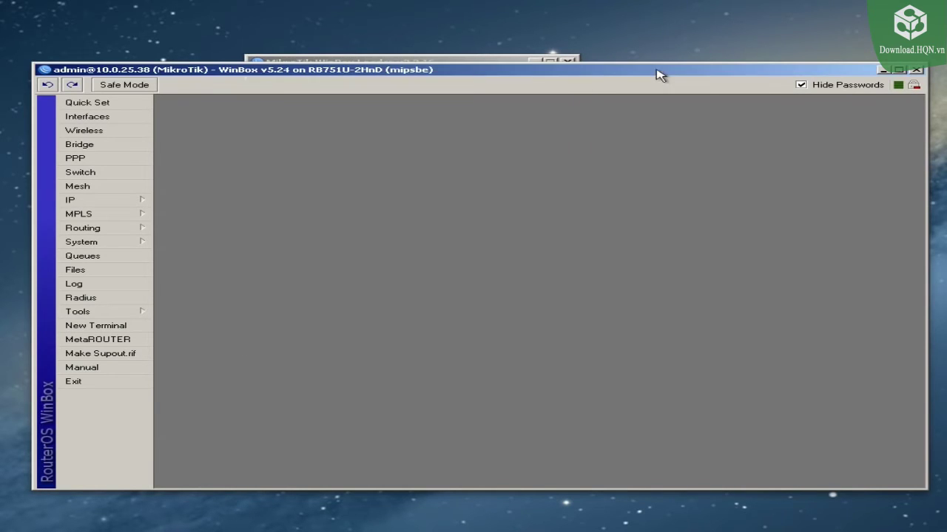
click(117, 244)
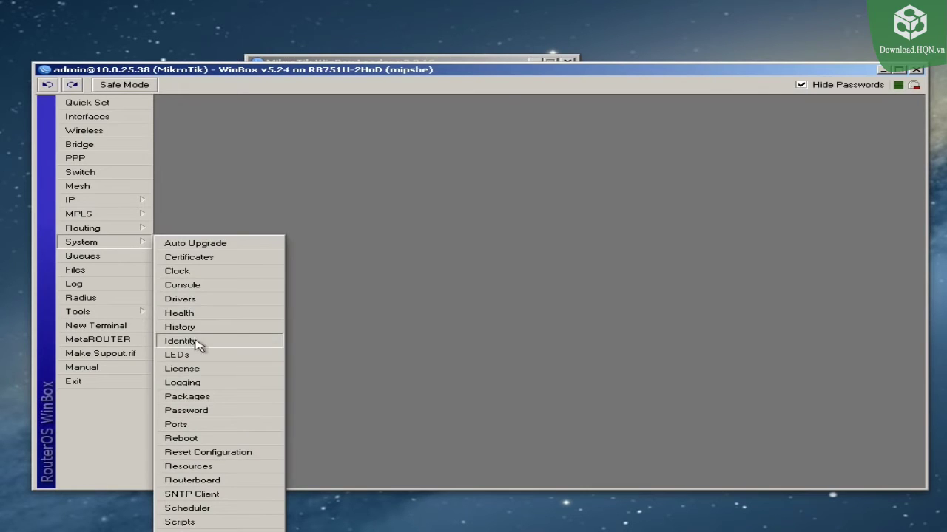
click(196, 341)
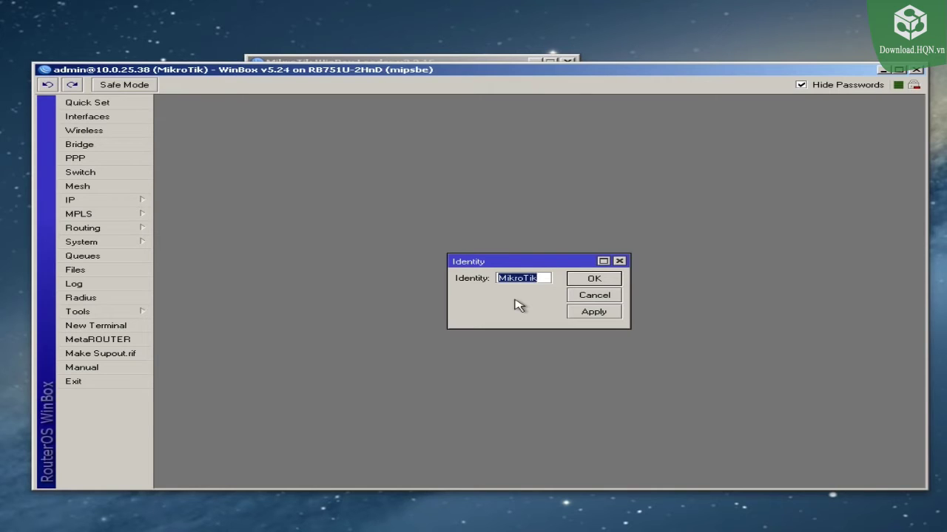
text(Mik)
text(roTikH)
text(omeRouter)
click(596, 279)
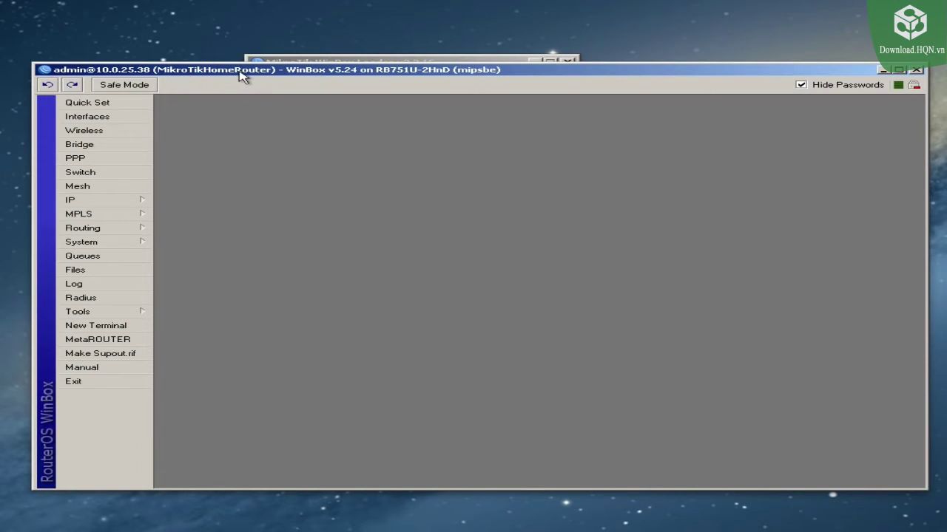
click(136, 325)
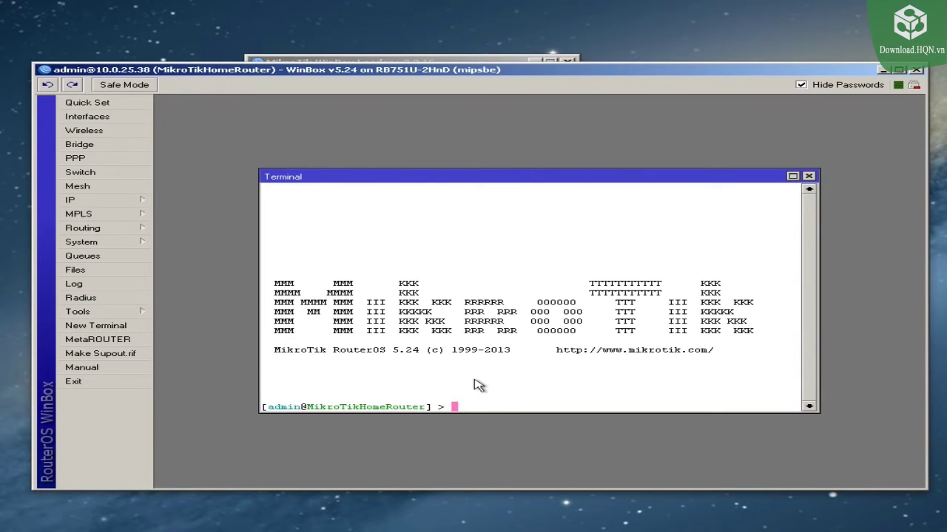
click(453, 61)
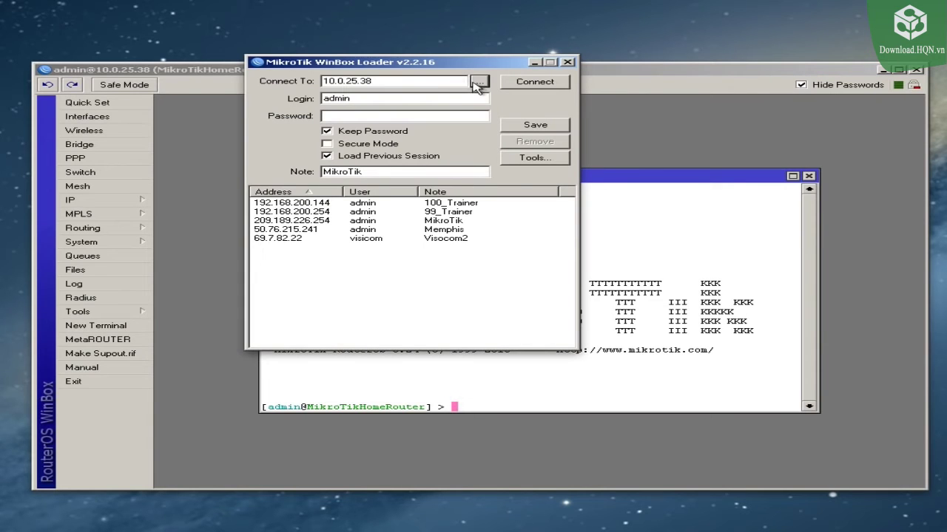
click(479, 81)
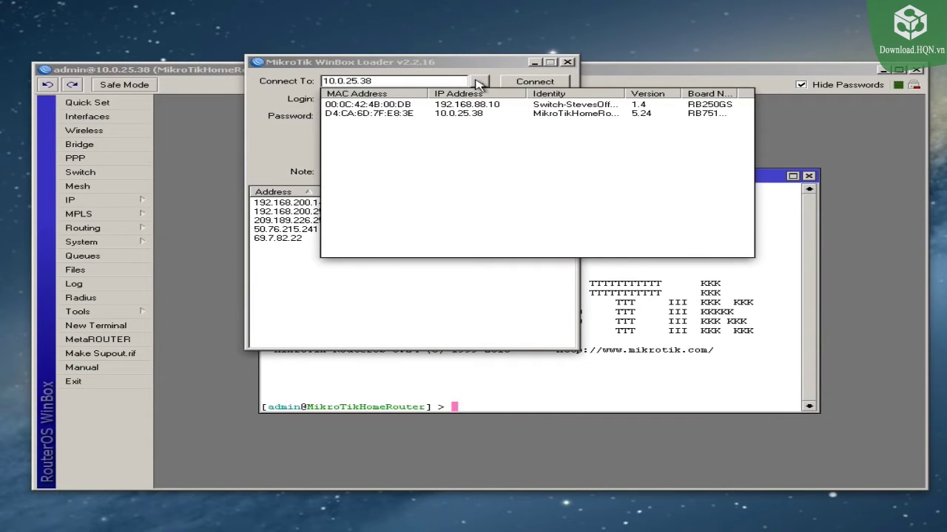
drag(626, 93, 709, 93)
click(626, 358)
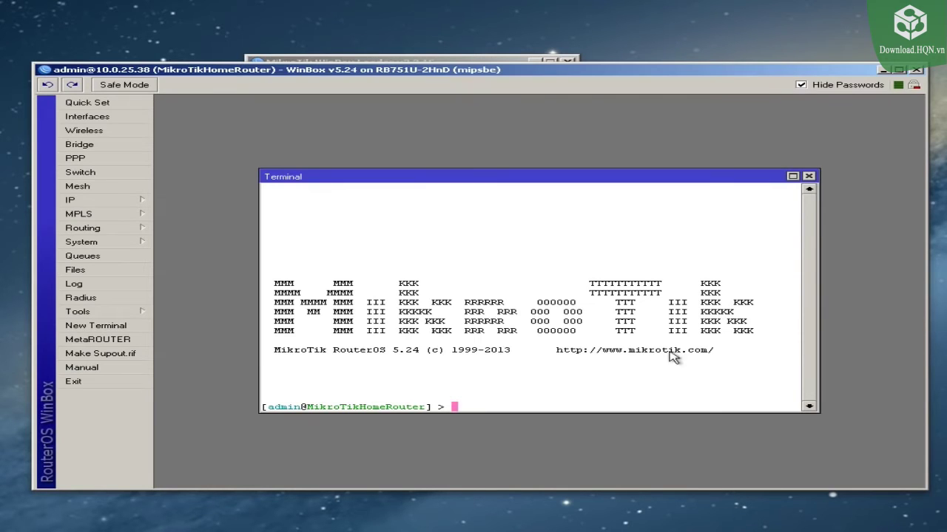
click(809, 177)
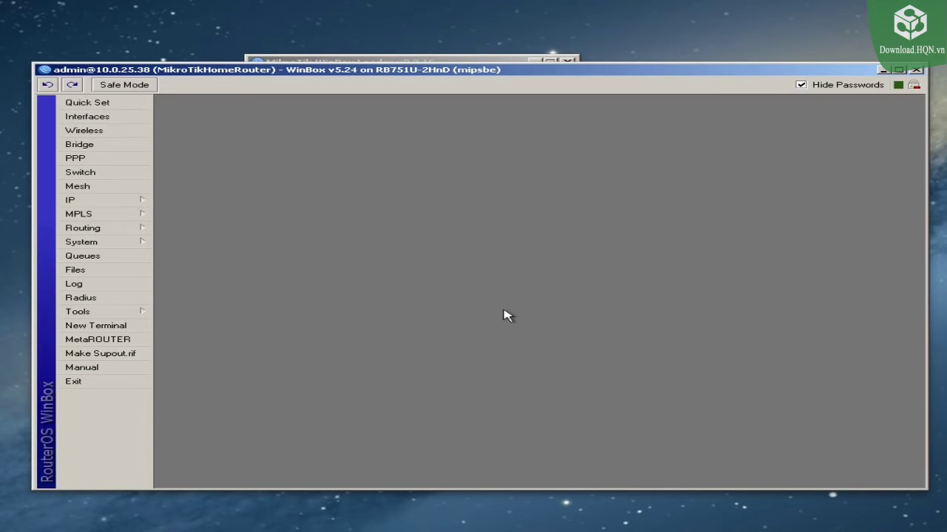
Step: Create a new bridge interface named bridge1
click(99, 146)
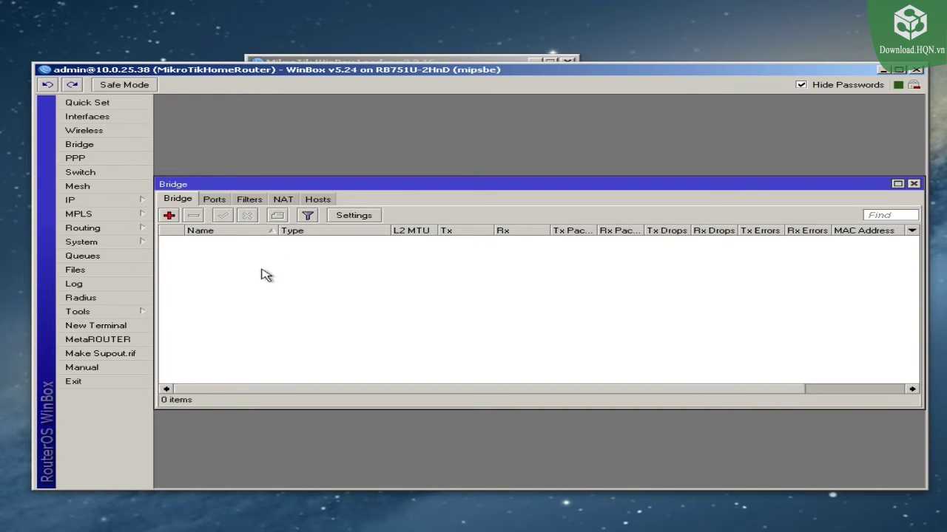
click(169, 215)
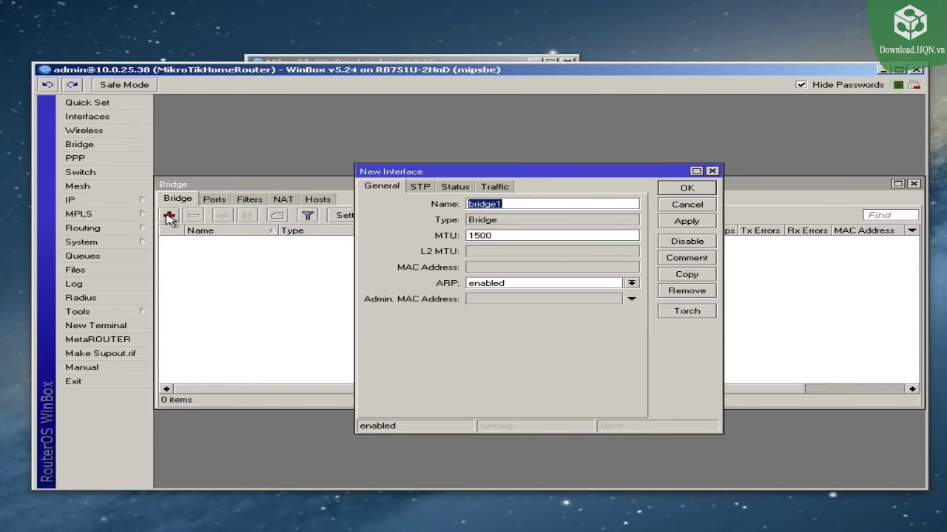
click(686, 190)
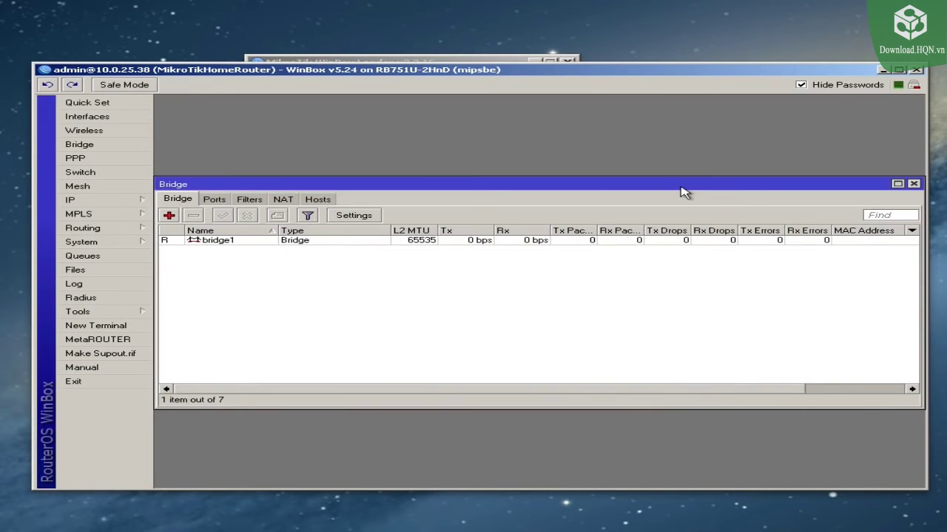
Step: Add ether2 and wlan1 as bridge1 ports, review them, and close the Bridge window
click(214, 200)
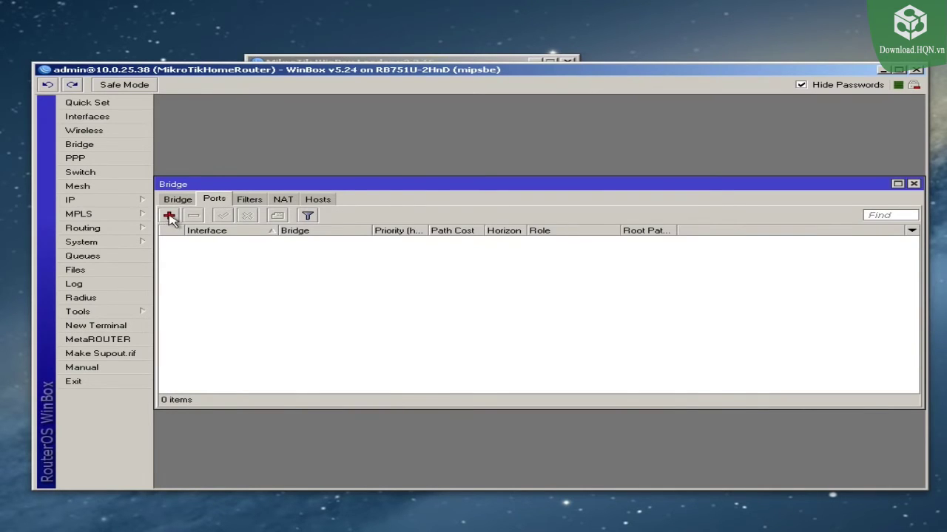
click(169, 216)
click(540, 210)
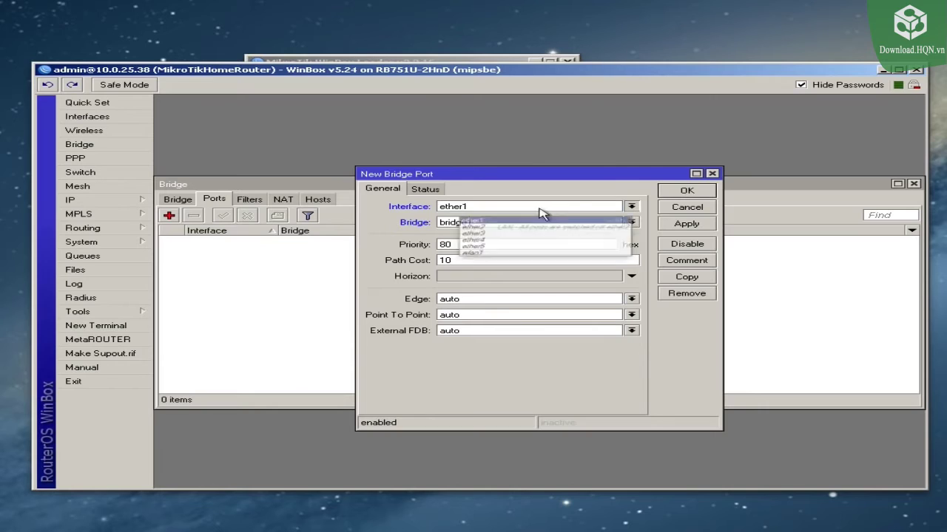
click(496, 227)
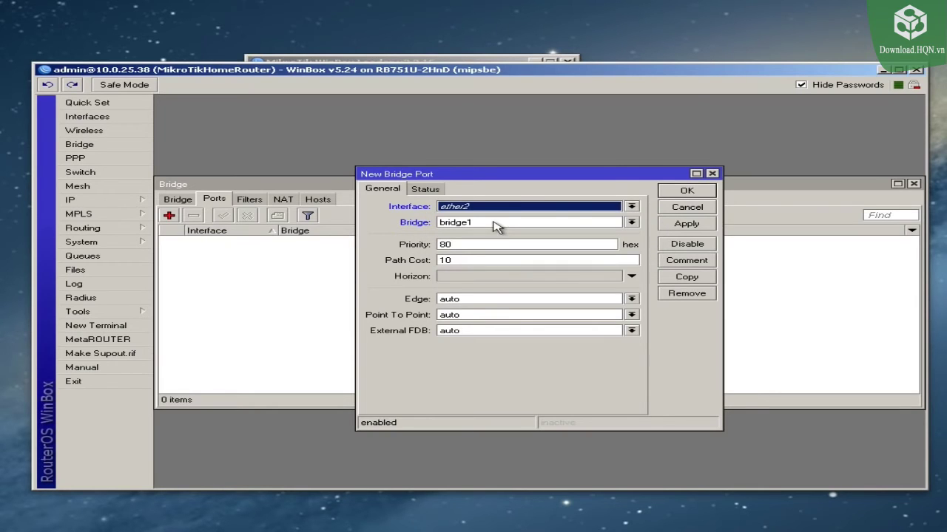
click(687, 192)
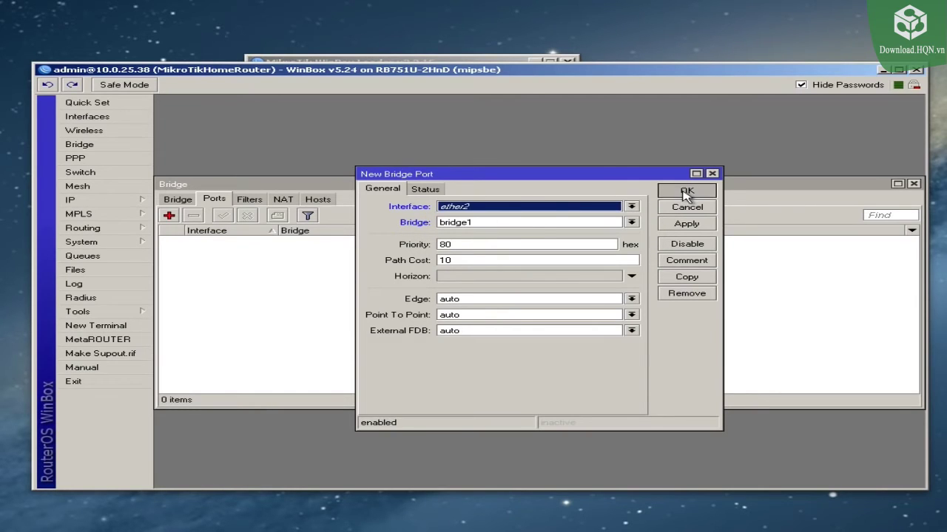
click(169, 216)
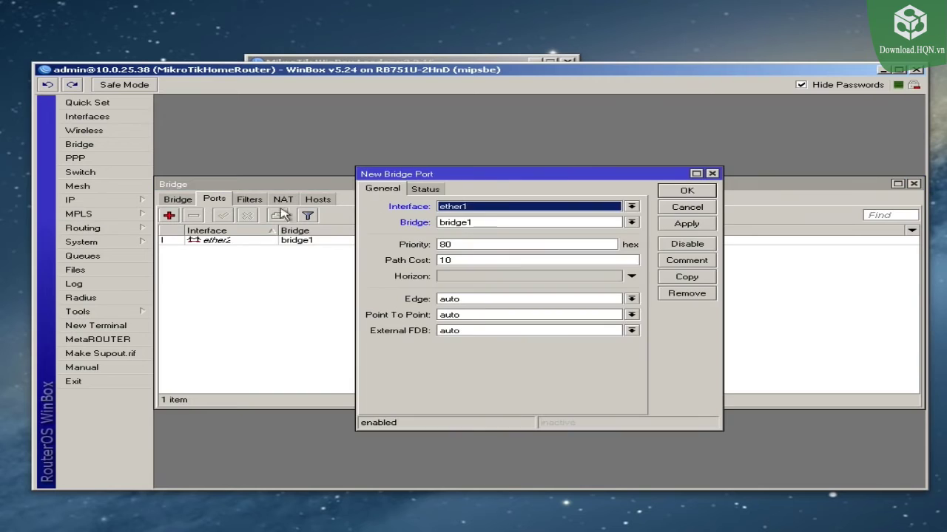
click(490, 205)
click(487, 256)
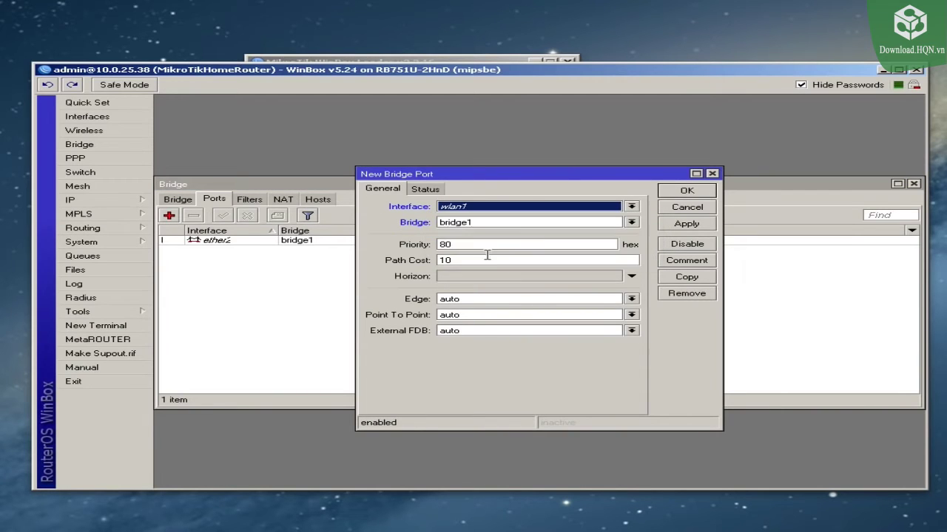
click(684, 194)
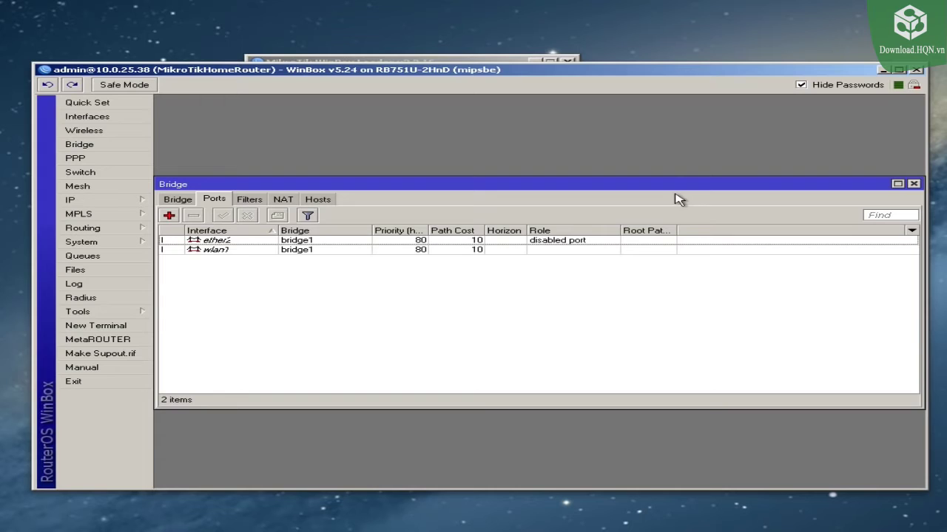
click(289, 240)
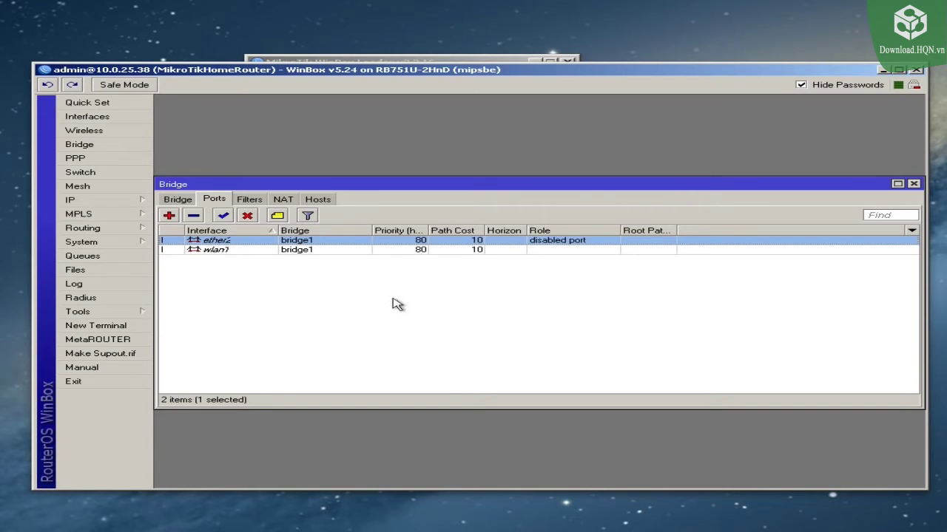
click(289, 250)
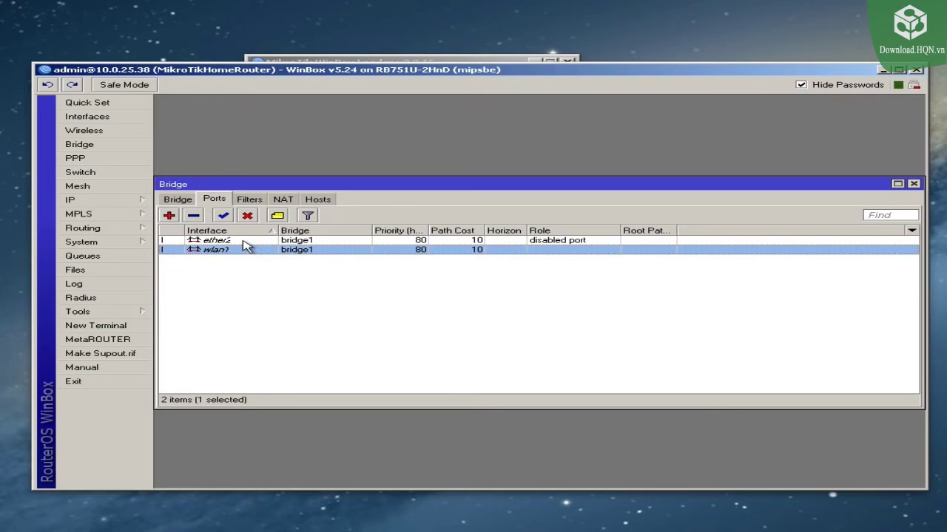
click(244, 241)
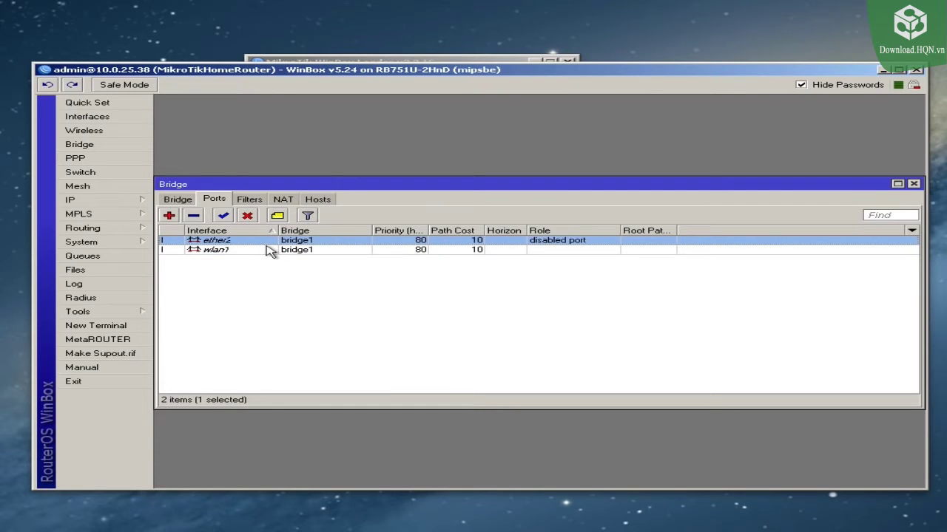
click(913, 184)
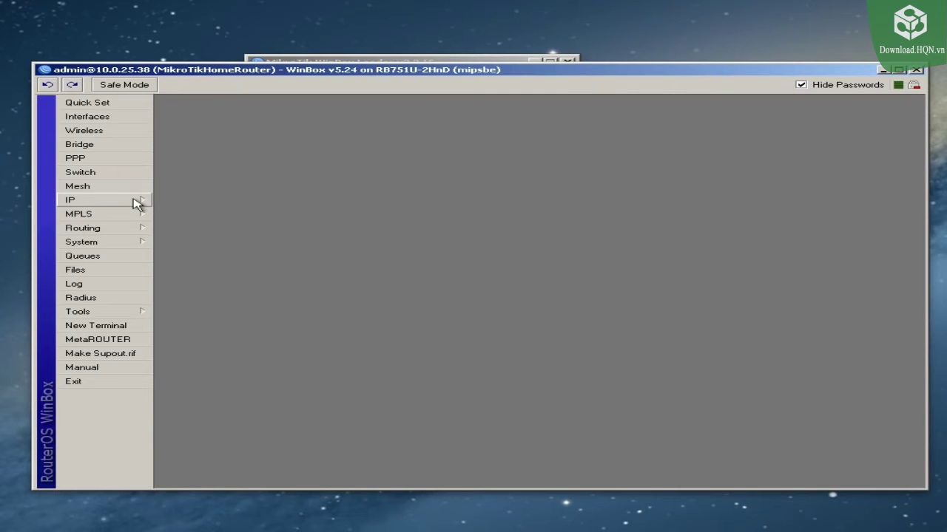
Step: Add address 192.168.1.1/24 on interface bridge1 and apply it
click(109, 204)
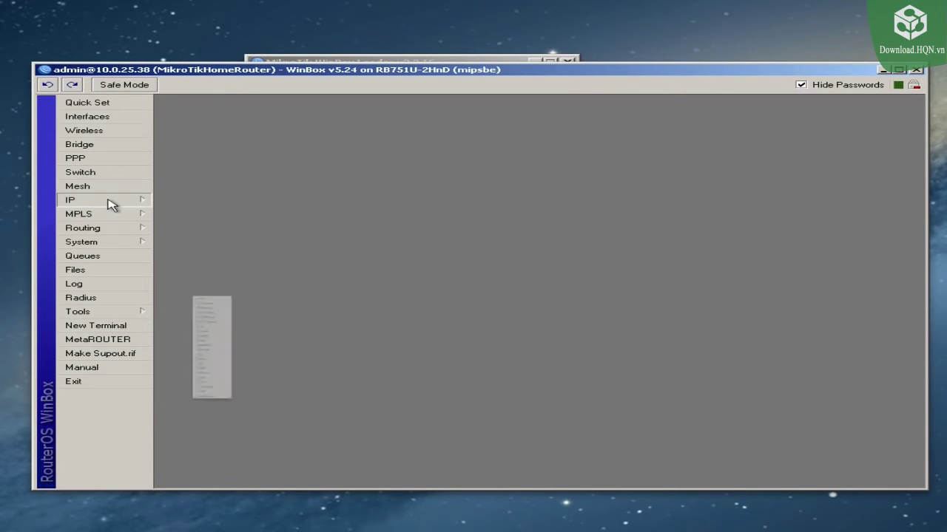
click(187, 230)
click(394, 208)
drag(485, 220, 447, 213)
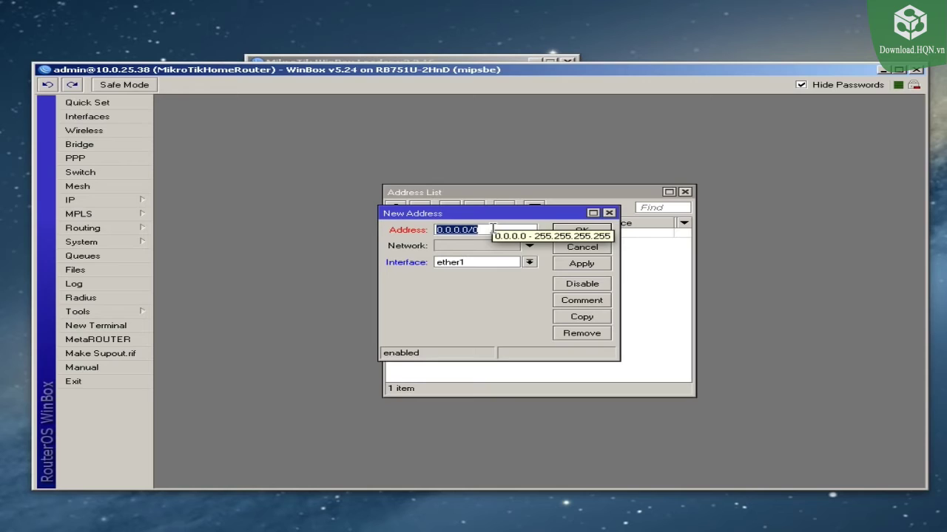
text(19)
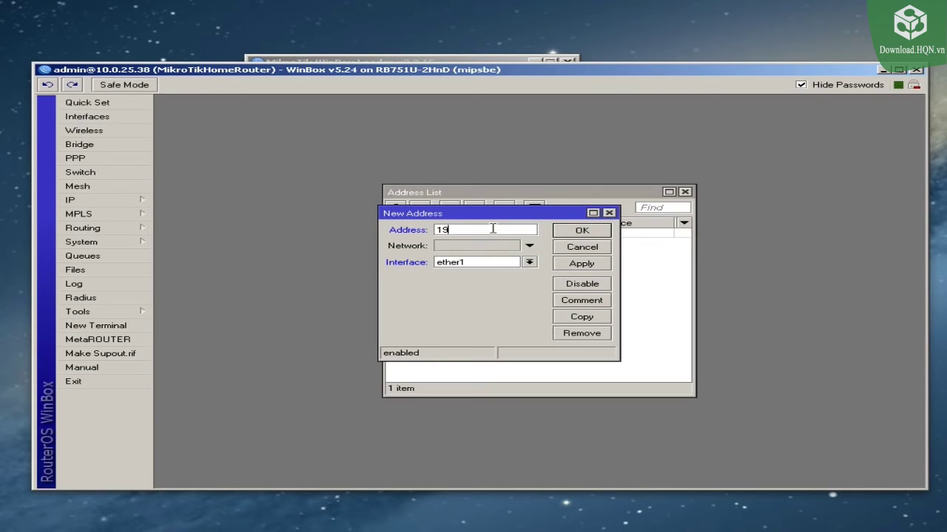
text(2.168.1.1/24)
mouse_move(522, 226)
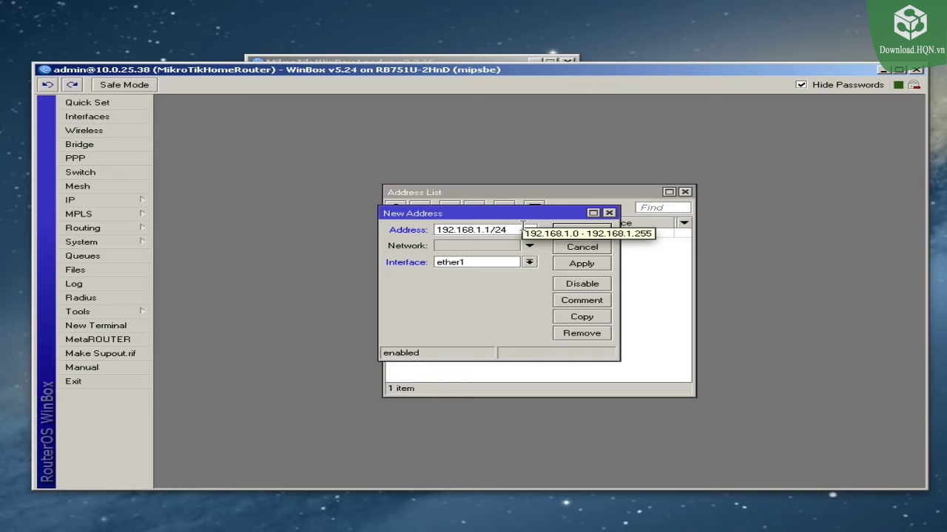
click(530, 263)
click(501, 268)
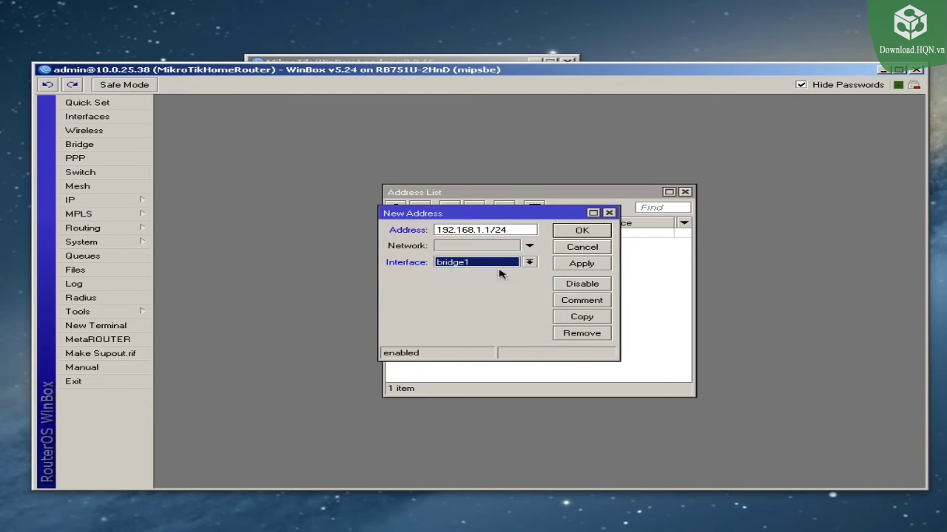
click(582, 267)
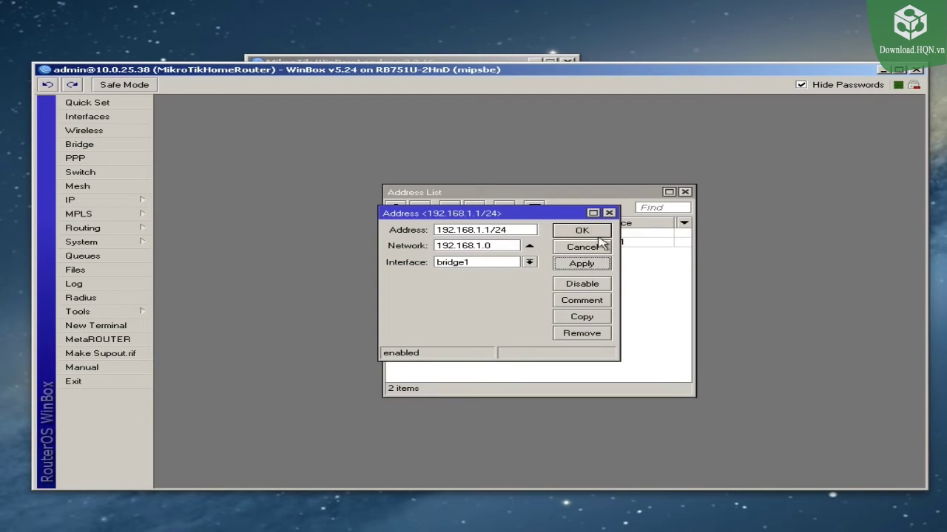
Step: Comment the address 'LAN IP Subnet' and close the address dialog
click(581, 301)
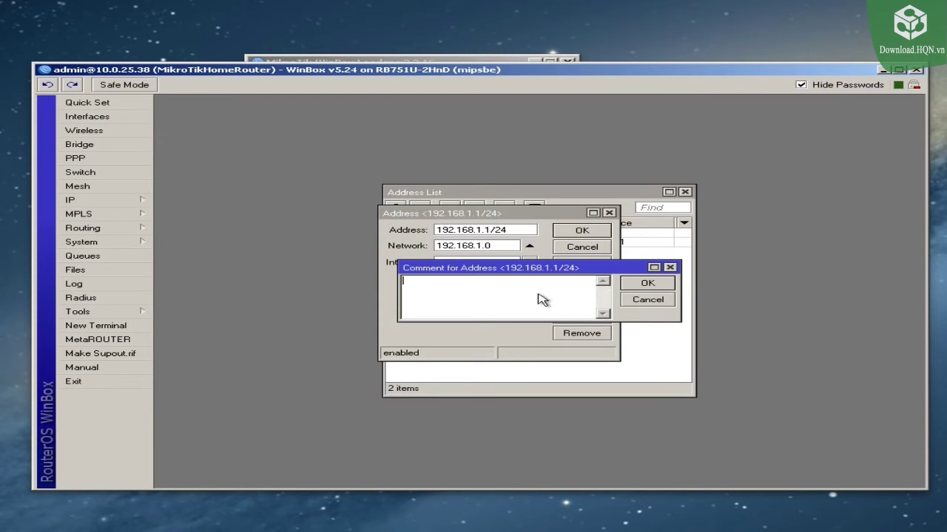
text(LAN IP Subnet)
click(649, 284)
click(581, 233)
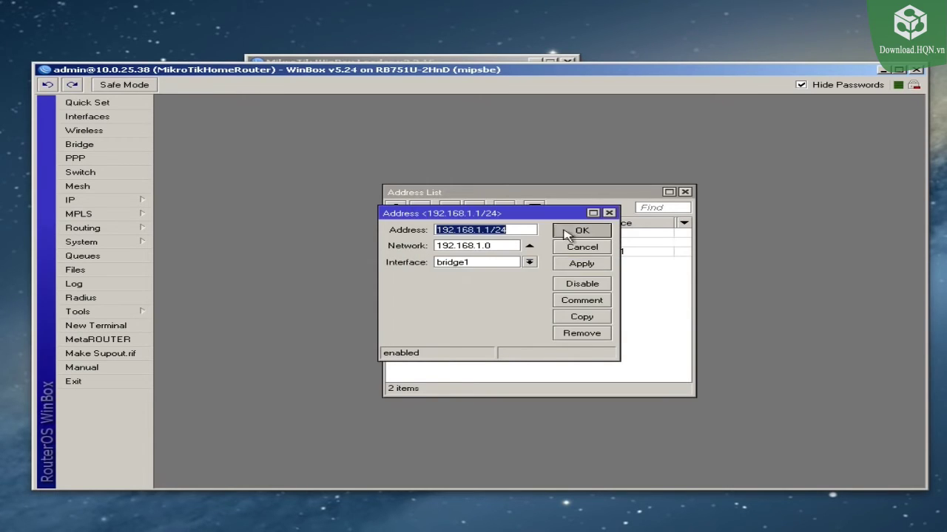
Step: Close the IP address list and start DHCP Setup, choosing bridge1 as the server interface
click(684, 192)
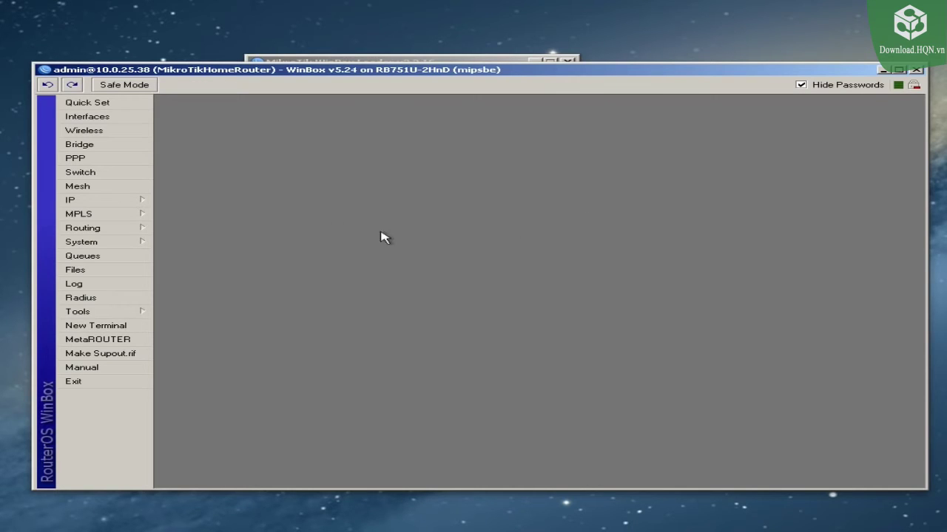
click(104, 204)
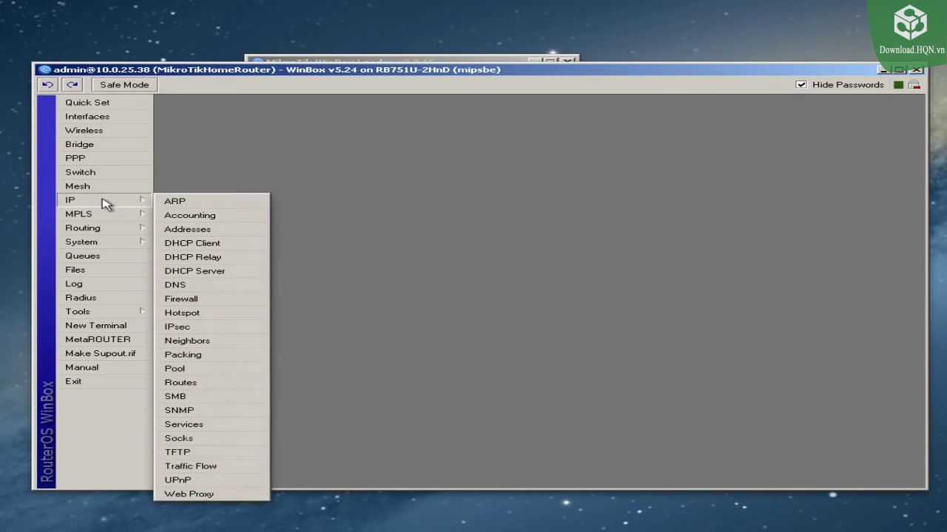
click(218, 272)
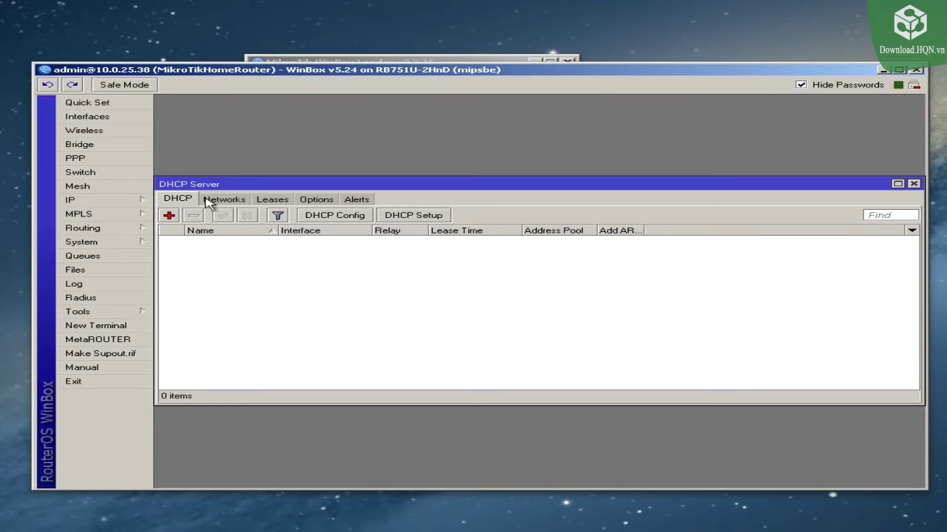
click(418, 215)
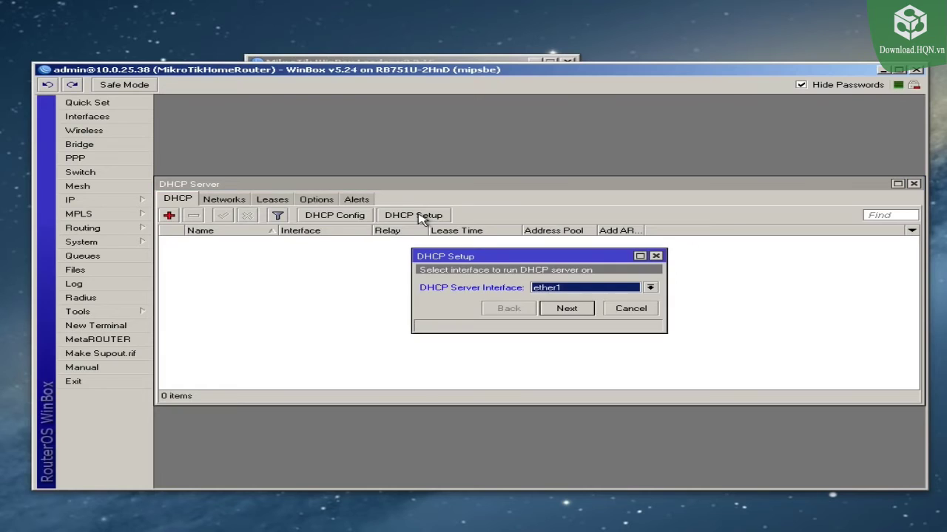
click(566, 288)
click(566, 296)
Step: Accept bridge1, the 192.168.1.0/24 address space, gateway 192.168.1.1 and the default address pool
click(566, 309)
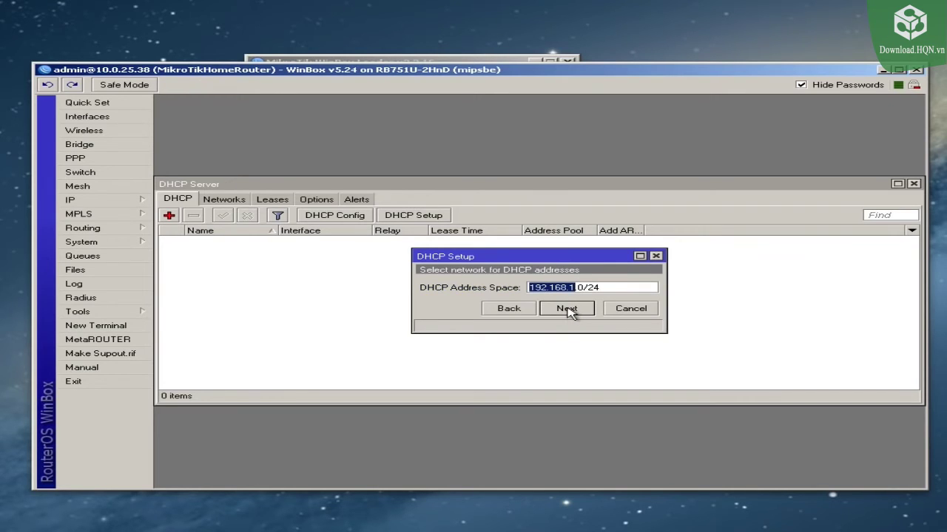
click(567, 310)
click(567, 309)
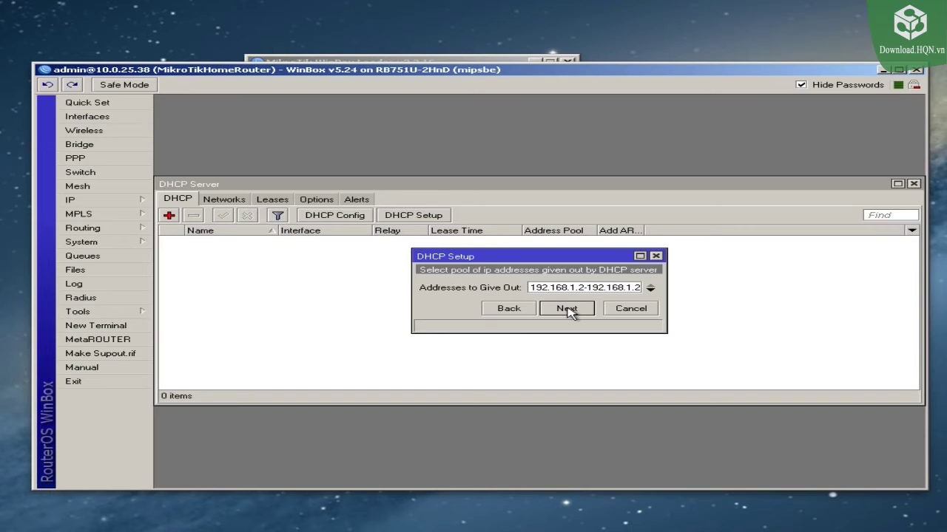
click(567, 309)
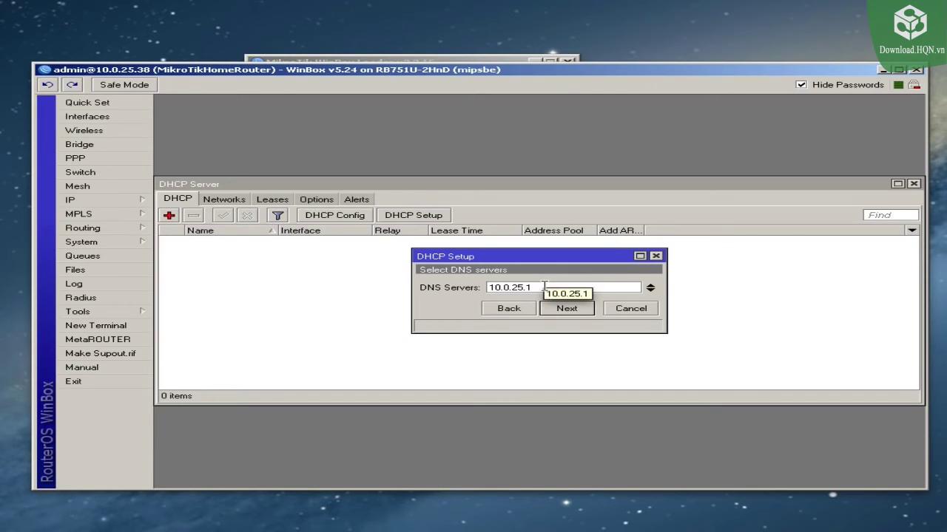
Step: Set the DNS server to 192.168.1.1, keep the 3d lease time, and finish setup
double_click(557, 286)
text(192.168.1.1)
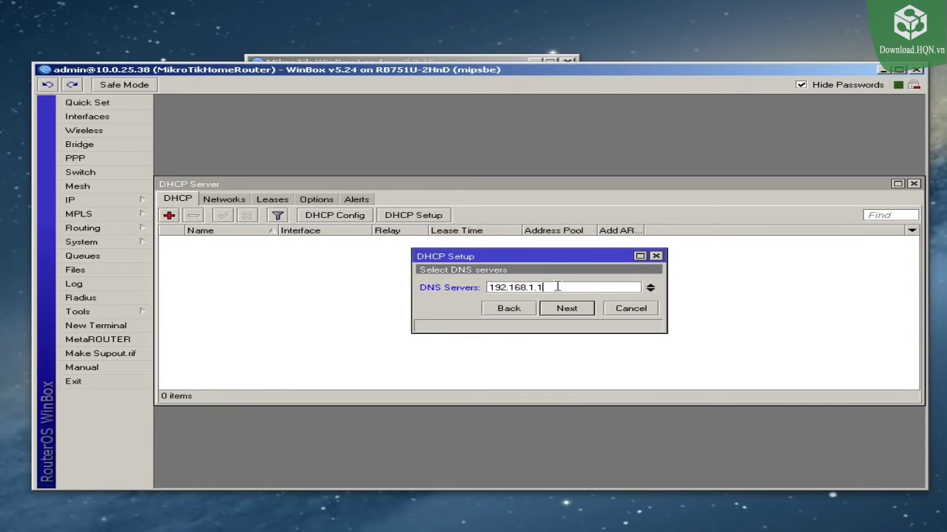
click(569, 310)
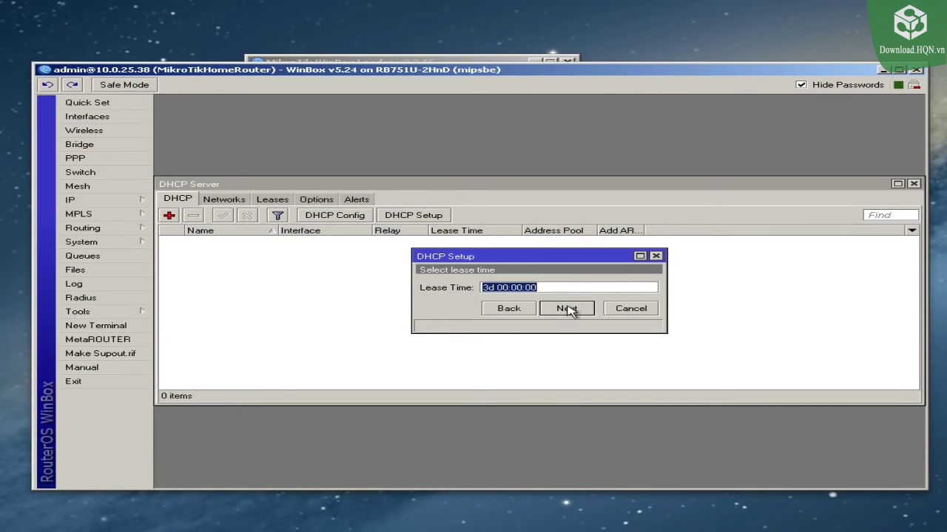
click(567, 310)
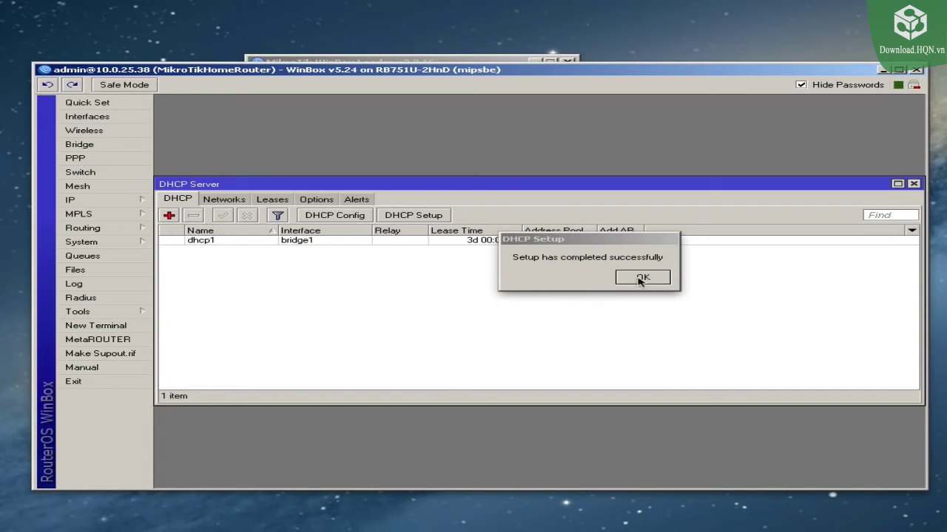
click(643, 278)
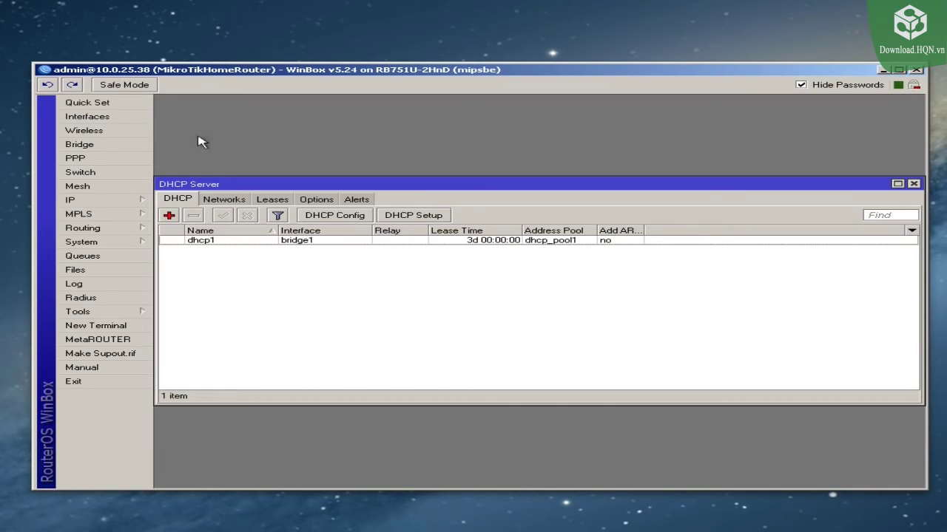
Step: Close the DHCP Server window and enable the disabled wlan1 interface in the Wireless list
click(96, 134)
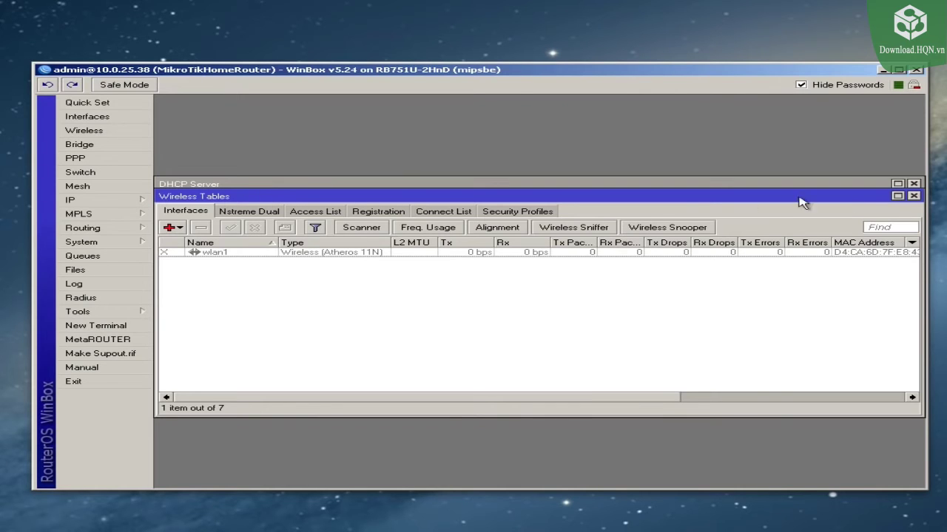
click(915, 184)
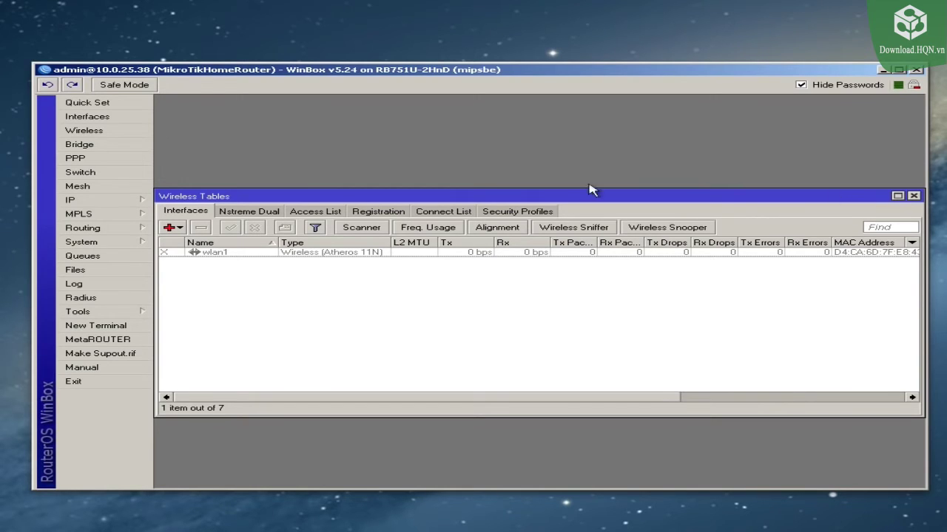
click(914, 196)
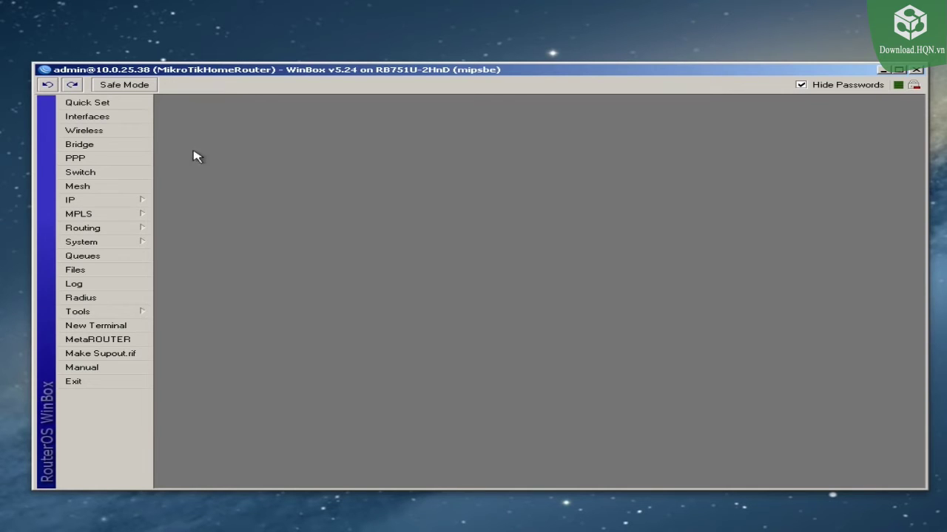
click(101, 131)
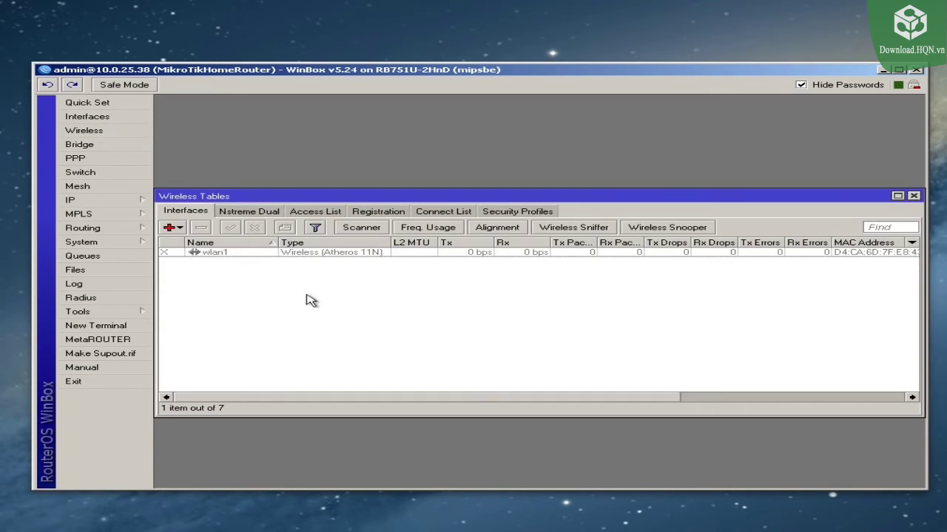
click(233, 253)
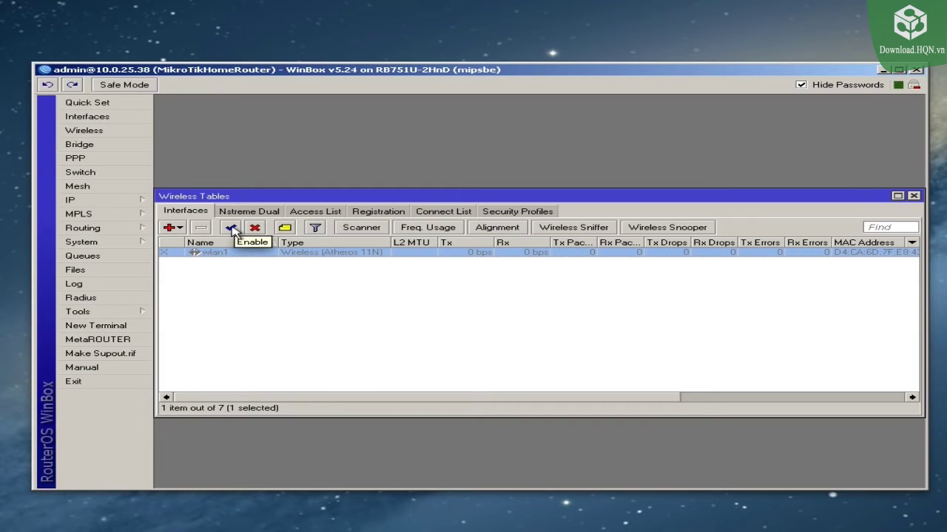
click(231, 229)
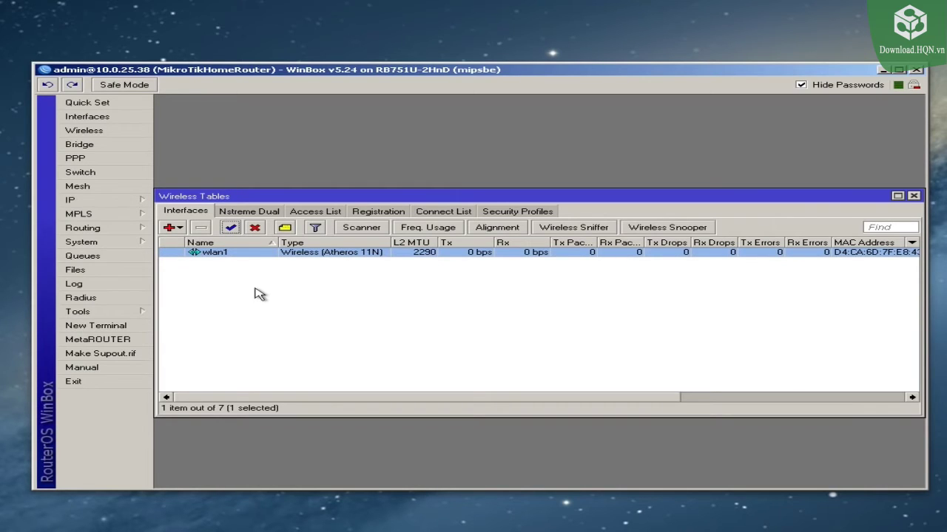
Step: Open wlan1's properties on the Wireless tab in Advanced Mode
double_click(214, 252)
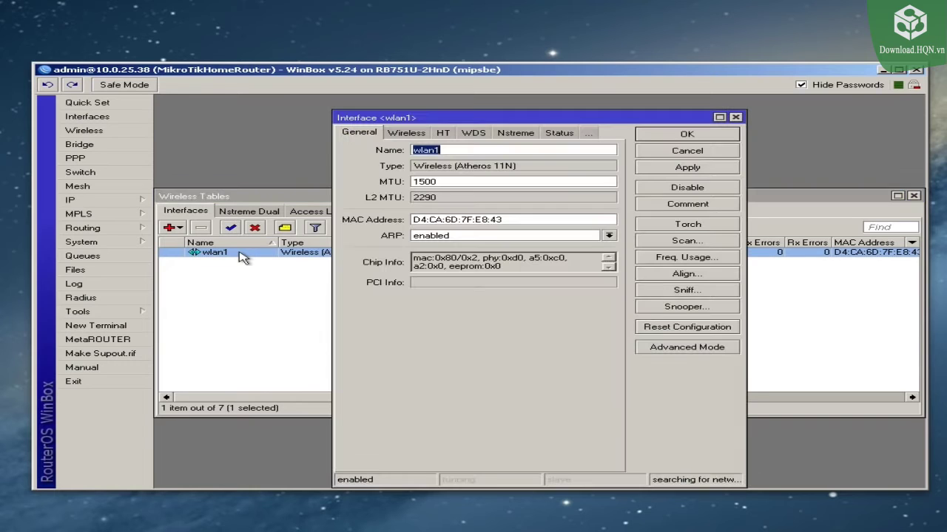
drag(447, 122, 431, 108)
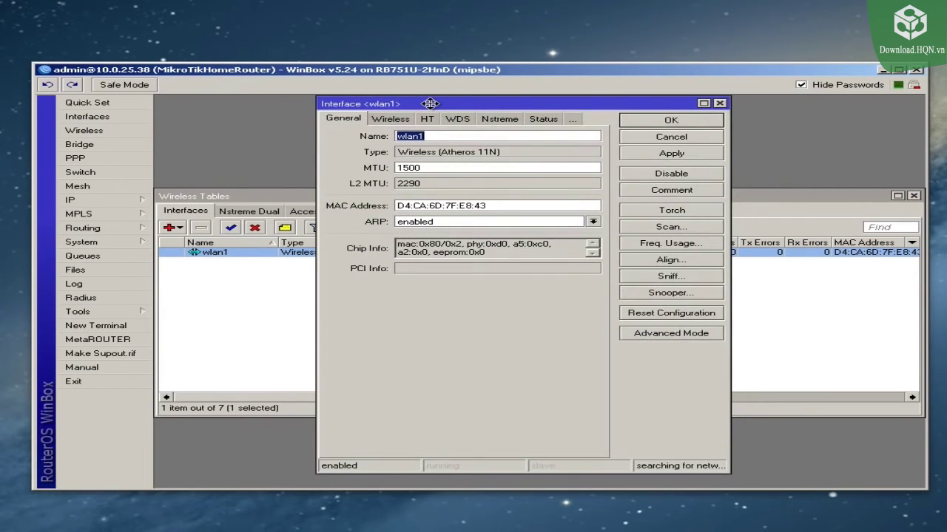
click(389, 120)
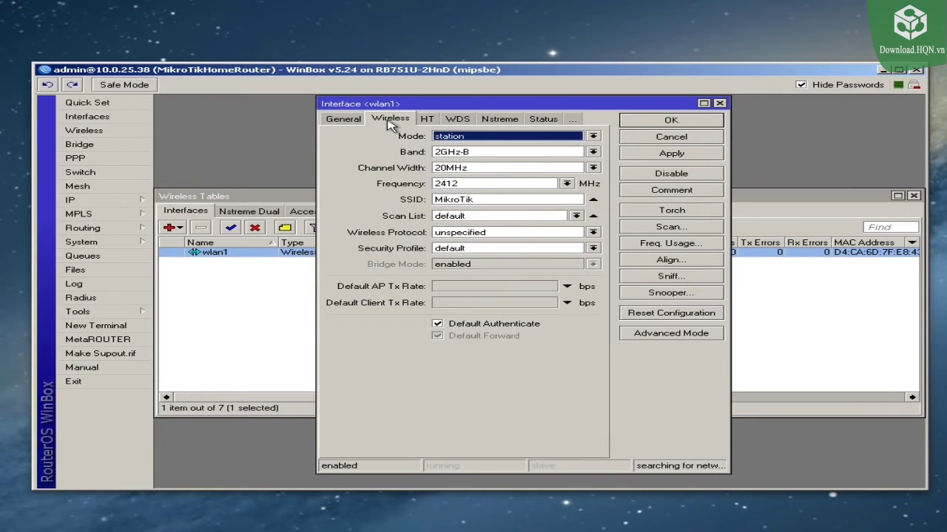
click(661, 334)
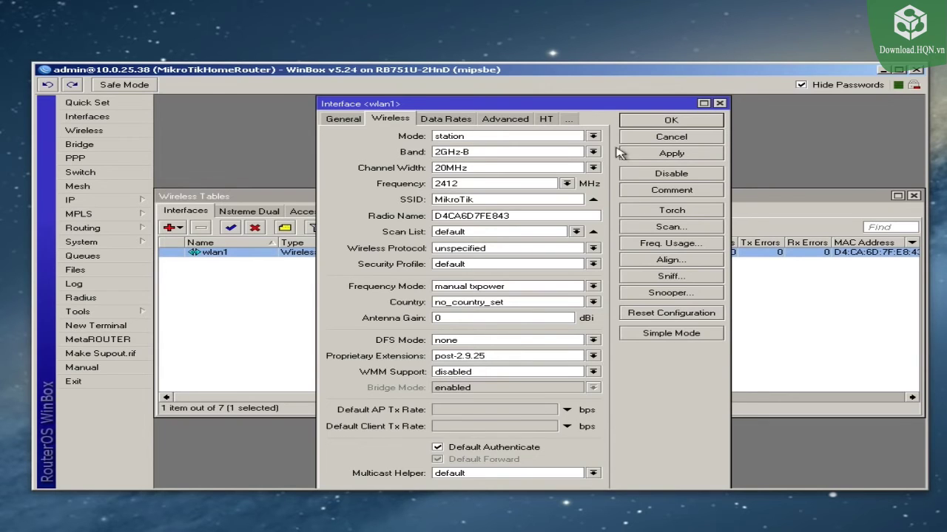
Step: Set wlan1 to ap bridge mode, band 2GHz-B/G/N, and DFS mode no radar detect
click(594, 137)
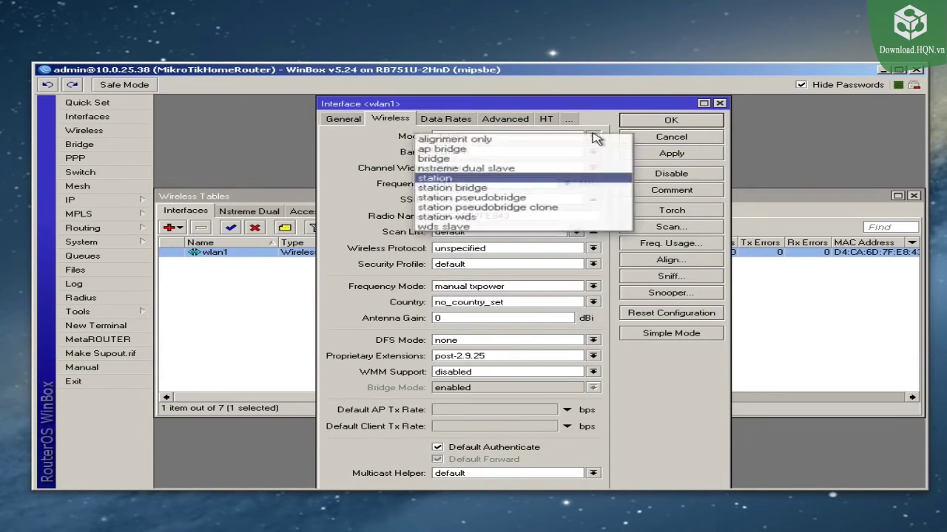
click(491, 153)
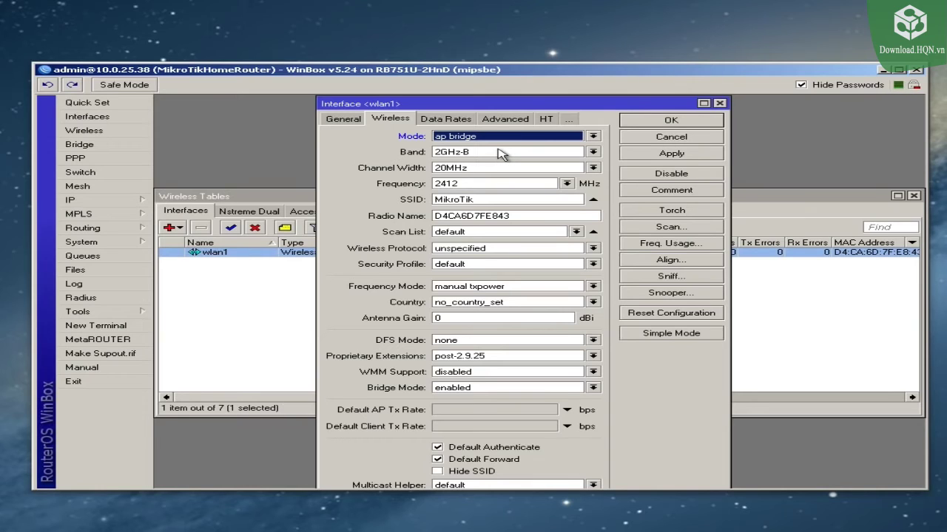
click(490, 153)
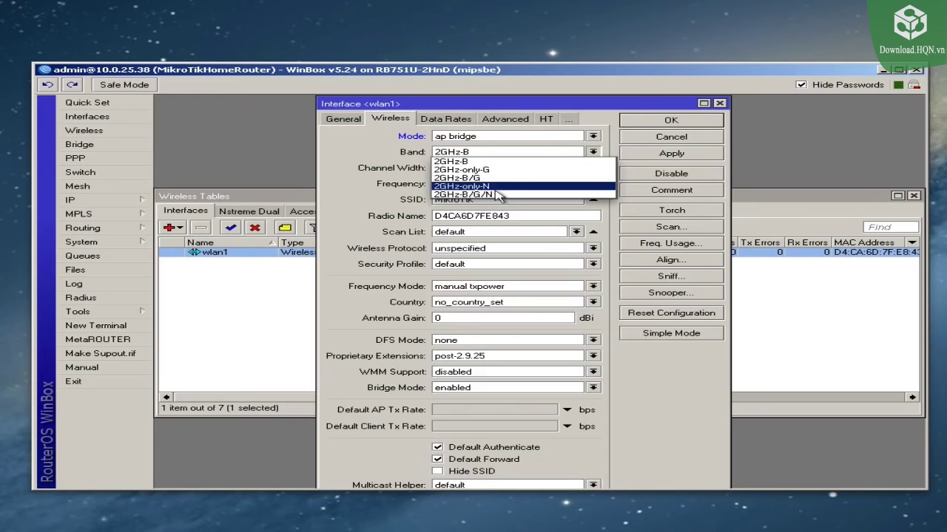
click(490, 195)
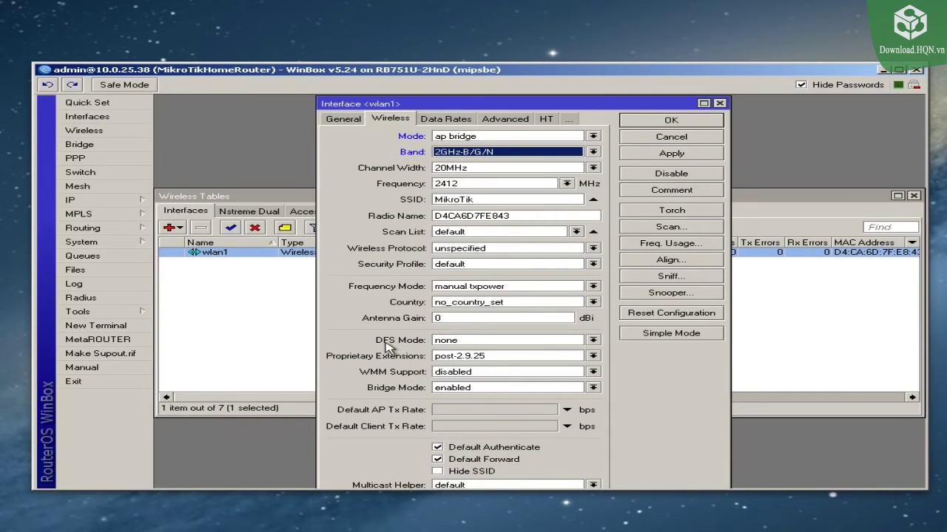
click(594, 340)
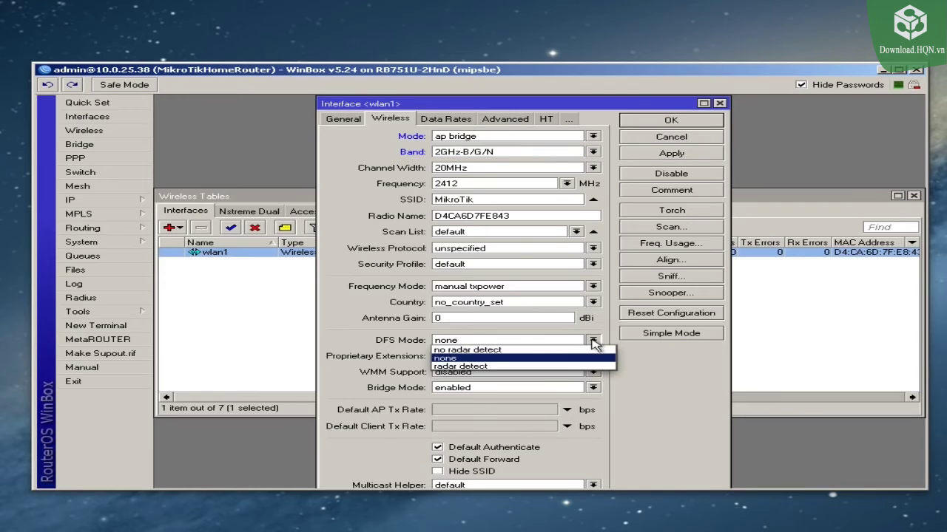
click(513, 351)
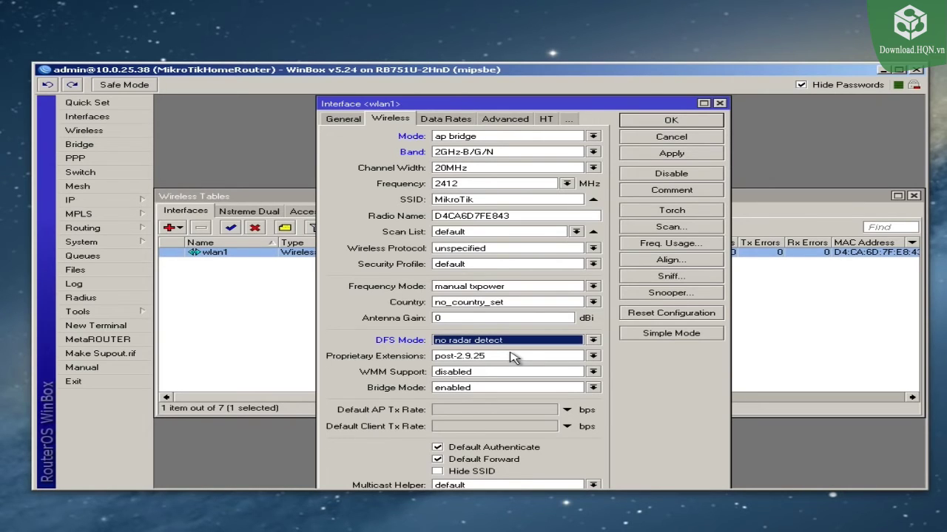
click(521, 199)
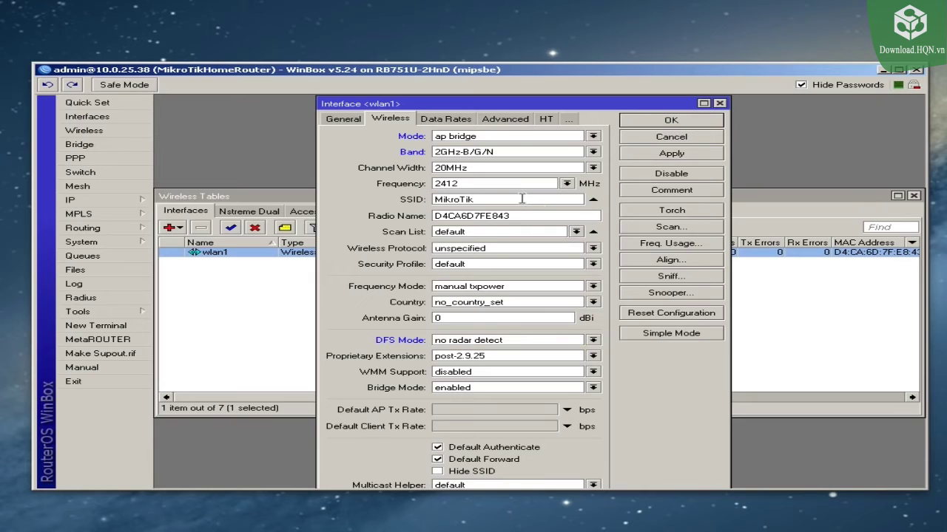
Step: Change wlan1's SSID from MikroTik to MyHomeRouter and set the wireless protocol to 802.11
double_click(521, 199)
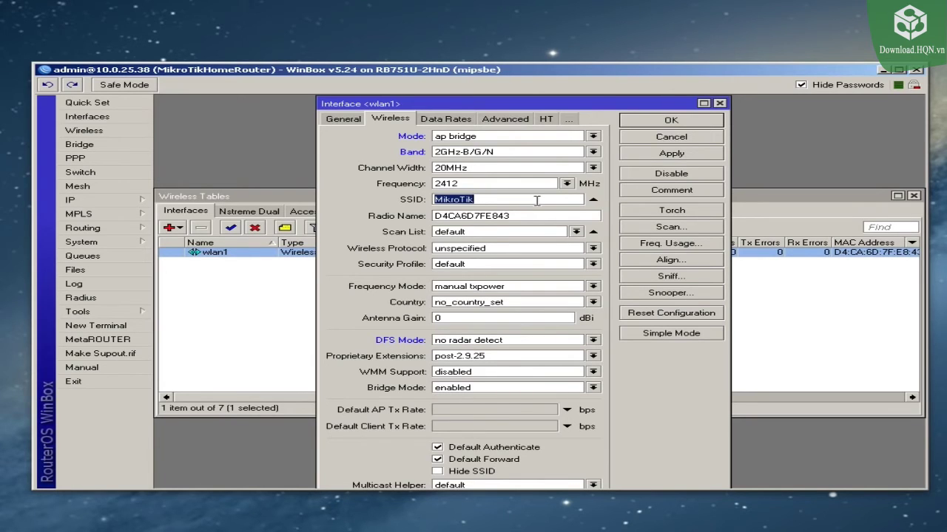
text(MyHomeRouter)
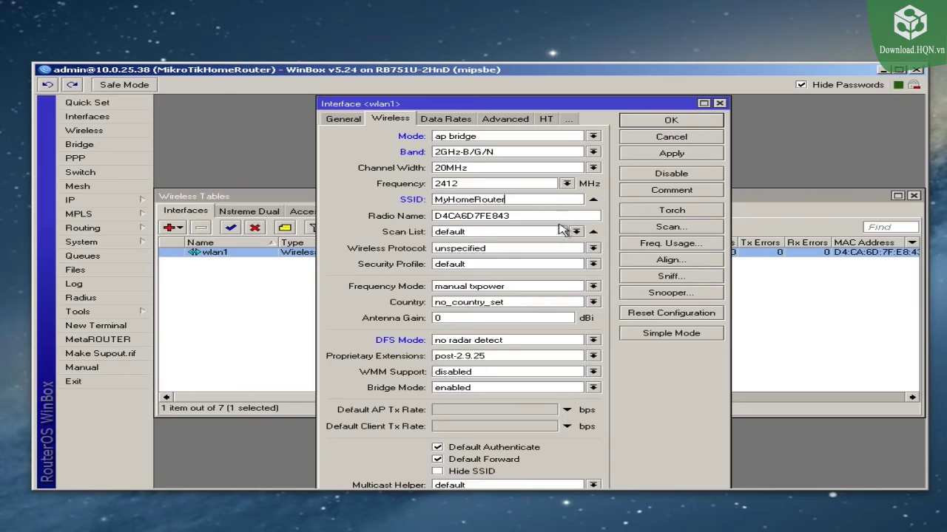
click(520, 254)
click(462, 264)
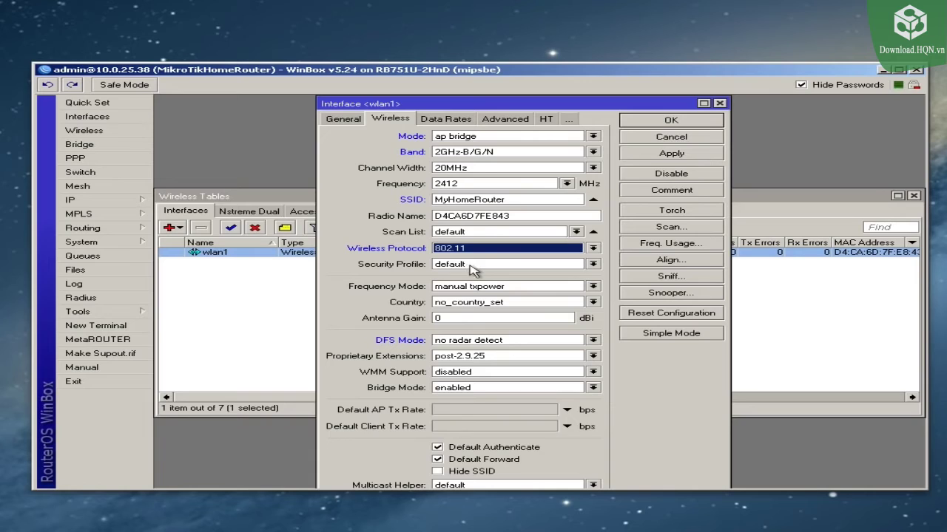
Step: Enable chain1 for both Tx and Rx on the HT tab and save wlan1
click(546, 120)
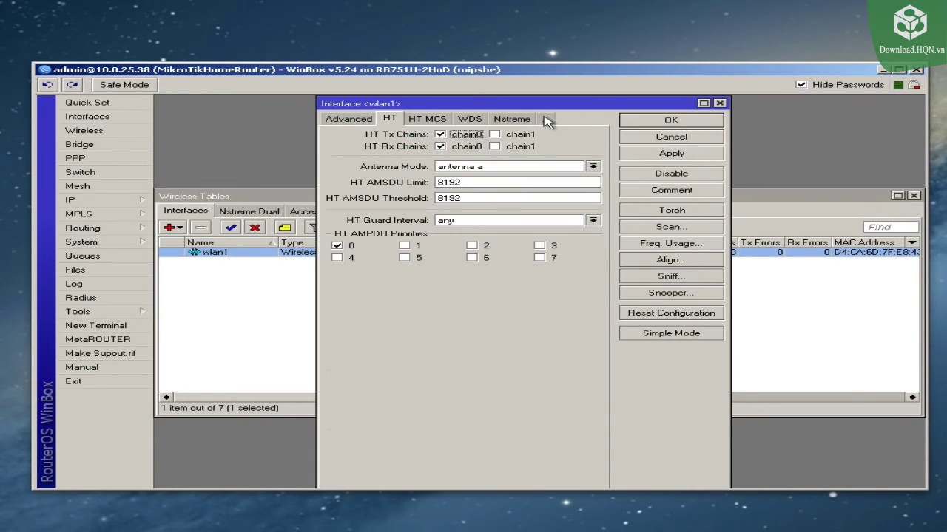
click(495, 134)
click(494, 147)
click(662, 124)
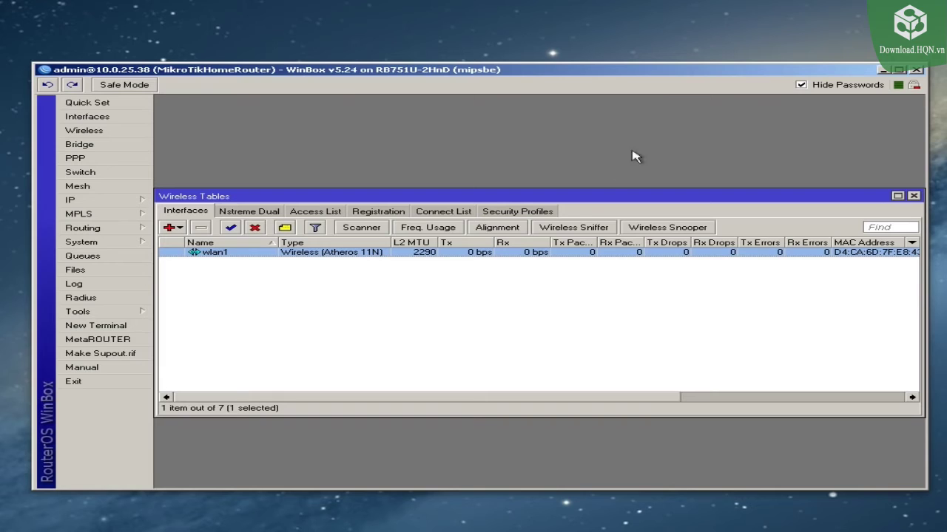
Step: Add a new security profile named WPA2 and enter its WPA pre-shared key
click(524, 212)
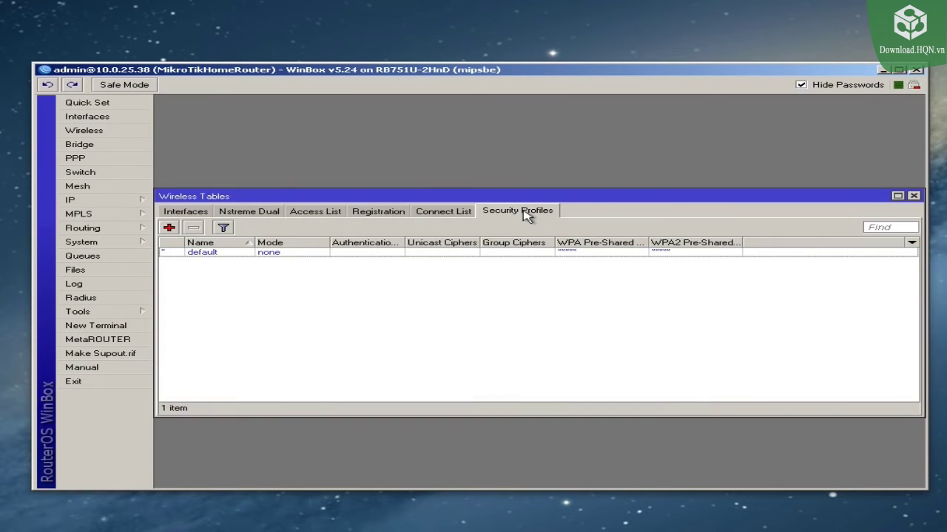
click(168, 230)
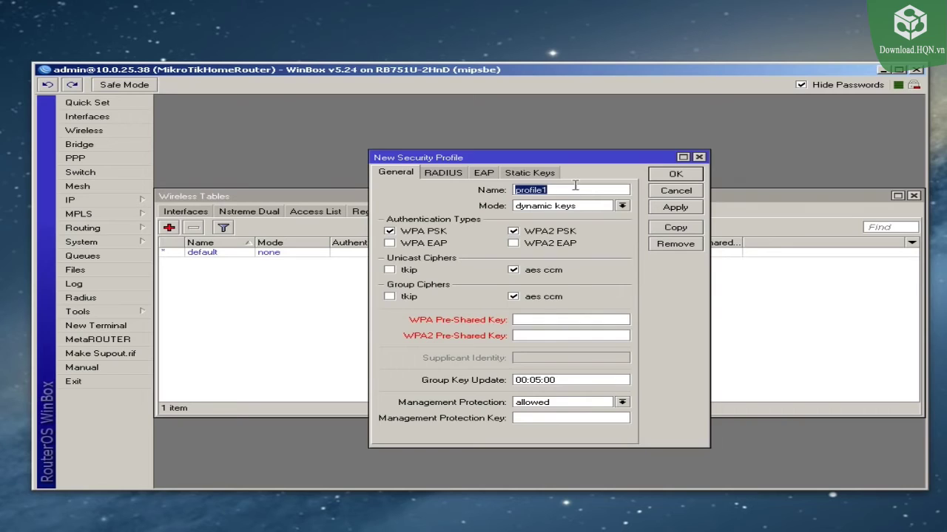
text(WPA!2)
text(12345678901234)
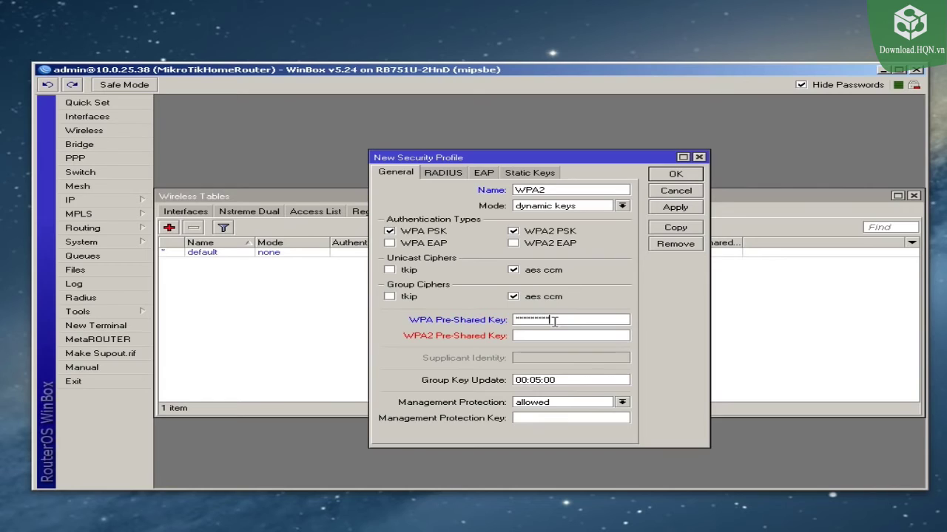
text(567890)
Step: Copy the WPA pre-shared key into the WPA2 pre-shared key field and save the WPA2 profile
click(802, 86)
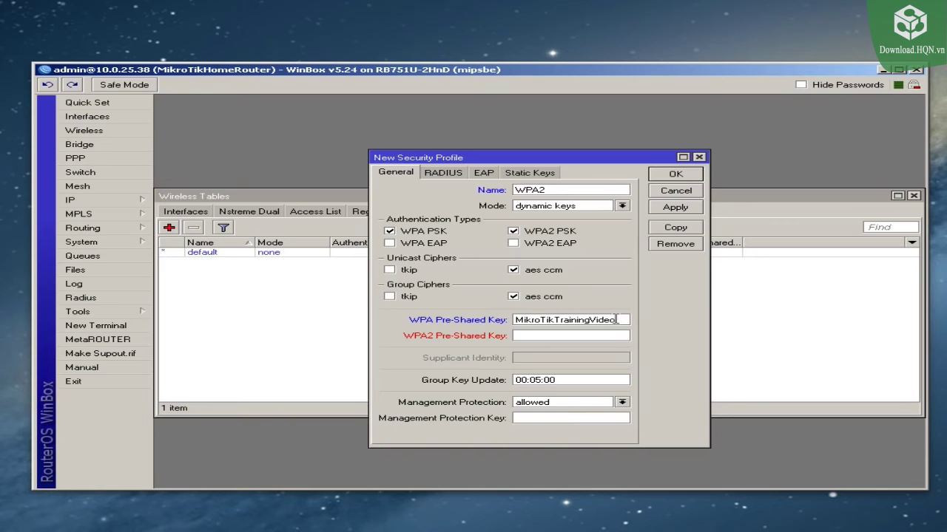
drag(622, 320, 461, 321)
right_click(578, 321)
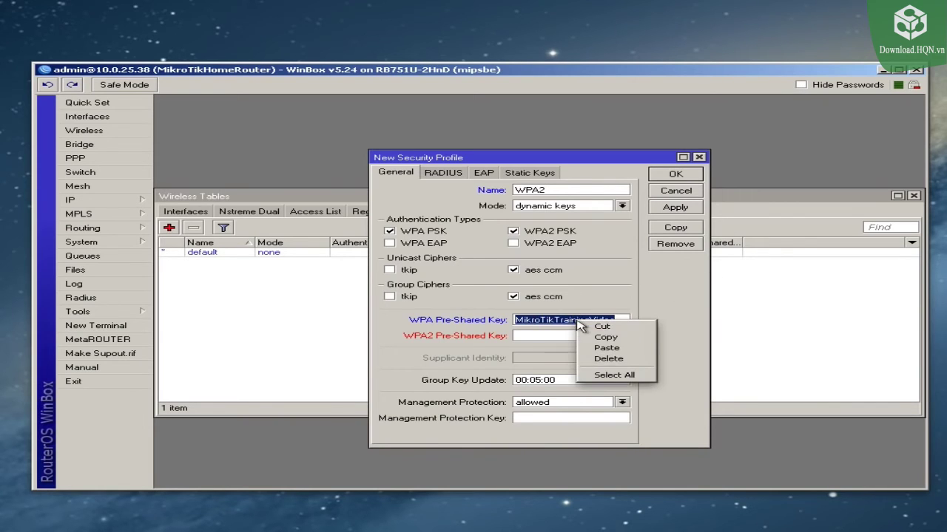
click(587, 337)
click(586, 336)
right_click(574, 334)
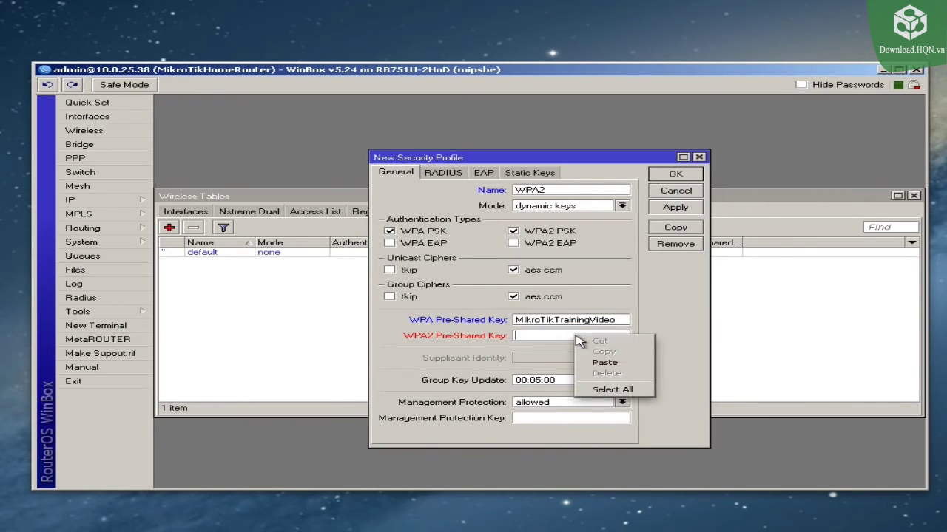
click(602, 362)
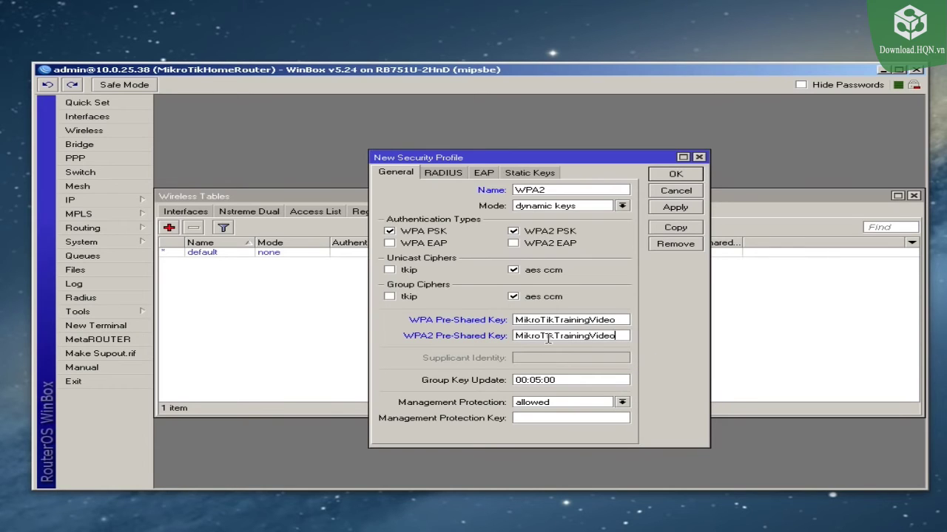
click(675, 175)
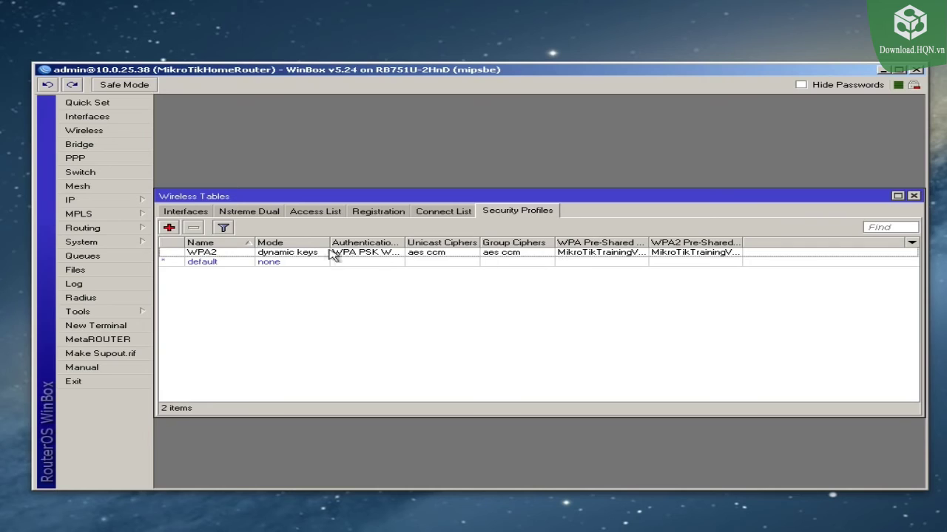
click(508, 256)
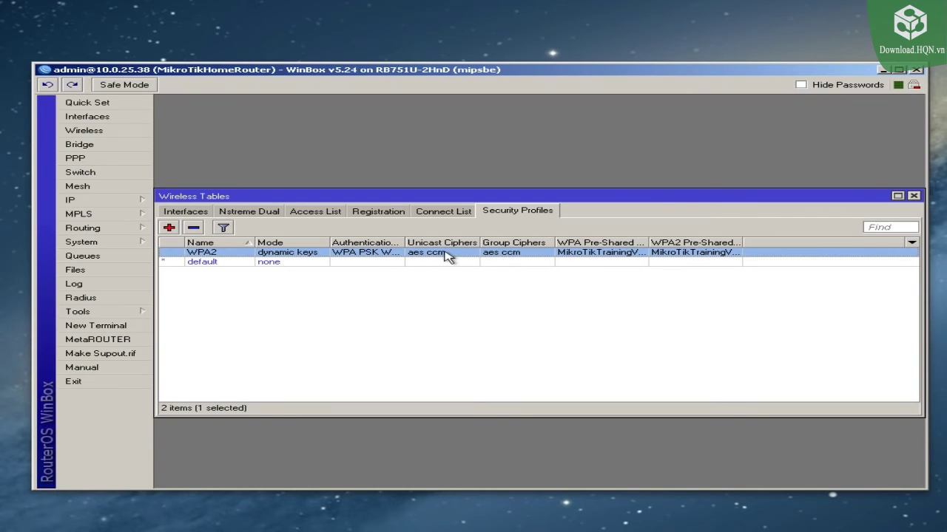
Step: Set wlan1's Security Profile to WPA2 on its Wireless tab, apply, and close
click(184, 214)
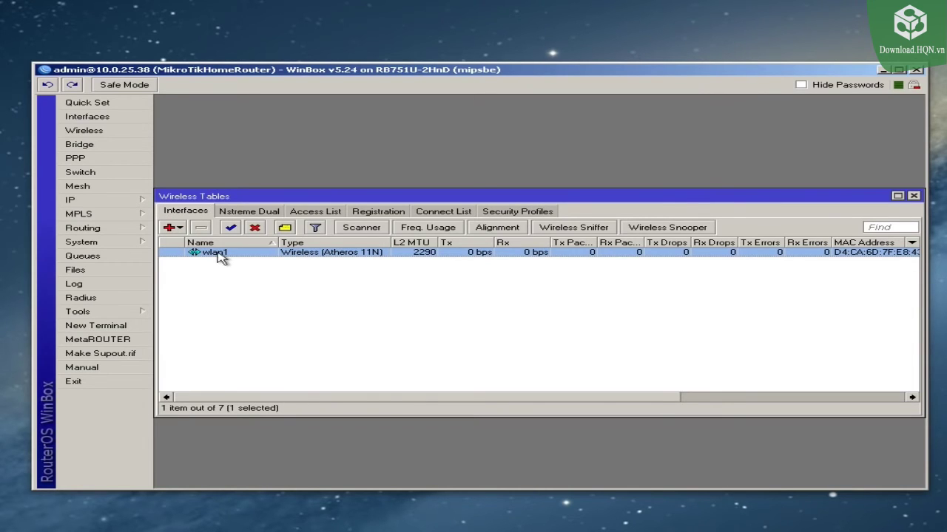
double_click(219, 256)
click(362, 122)
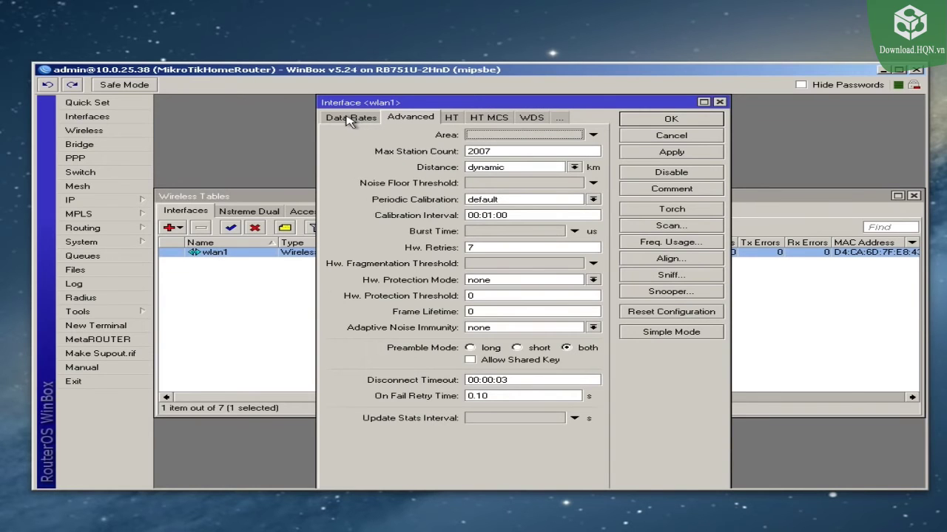
click(350, 118)
click(350, 118)
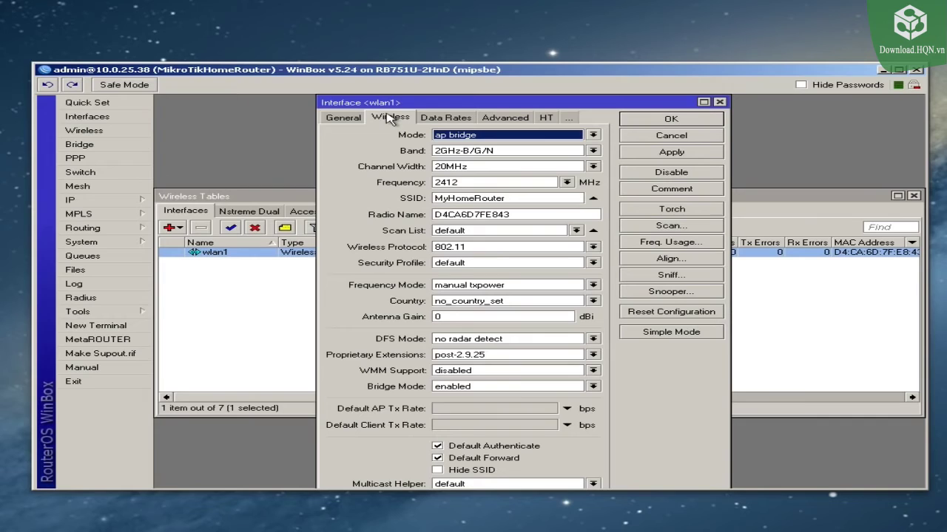
click(480, 267)
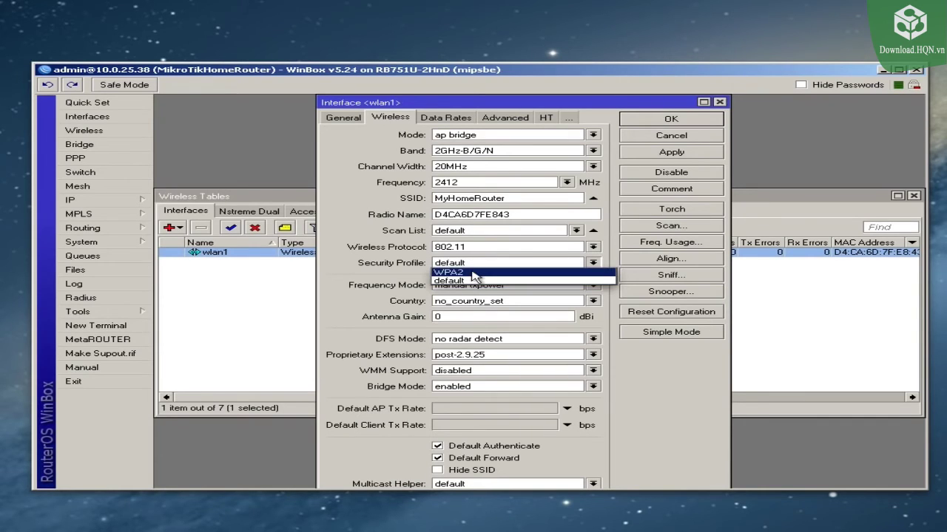
click(474, 275)
click(662, 155)
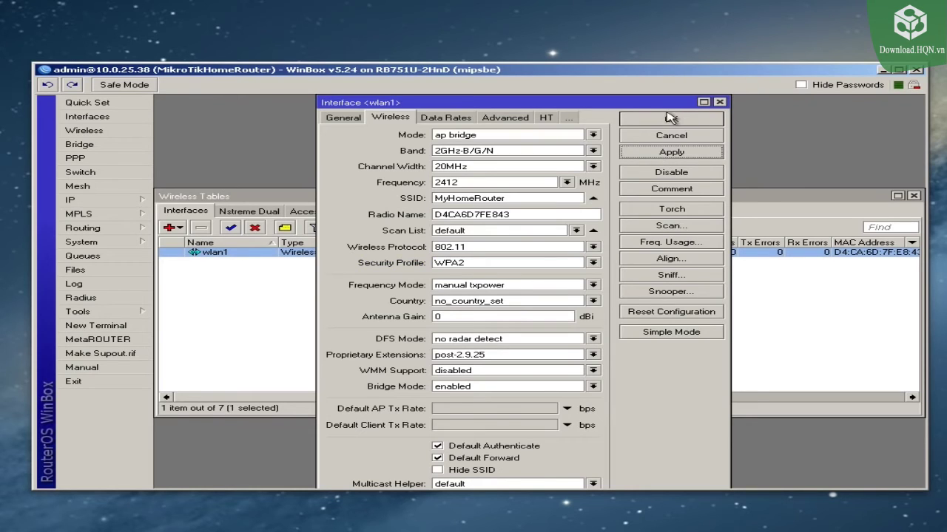
click(670, 118)
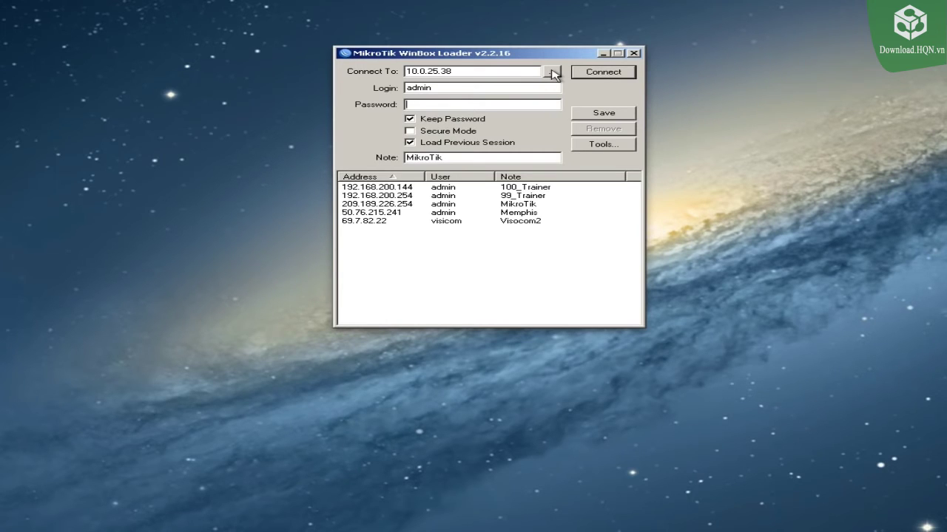
Step: Reconnect to the router at 10.0.25.38, close the File List, and bring up the IP menu
click(554, 72)
click(594, 73)
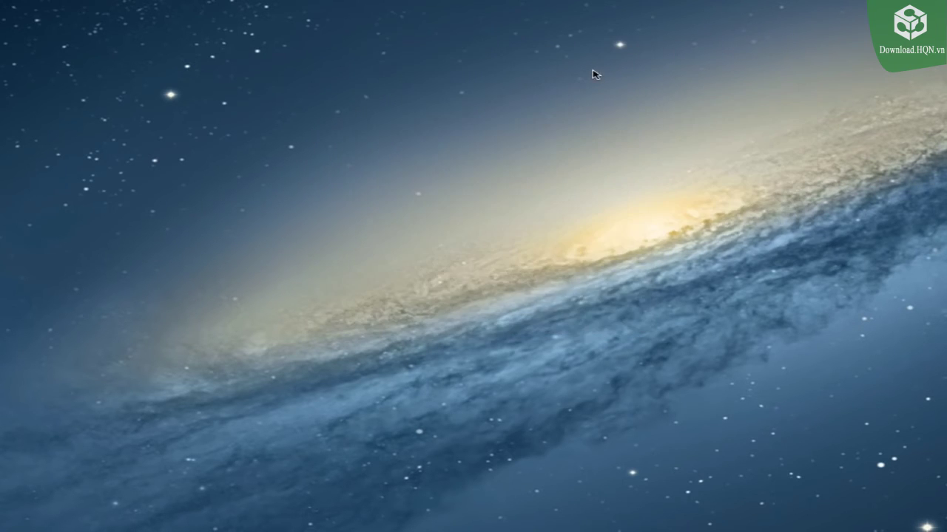
drag(670, 130, 542, 50)
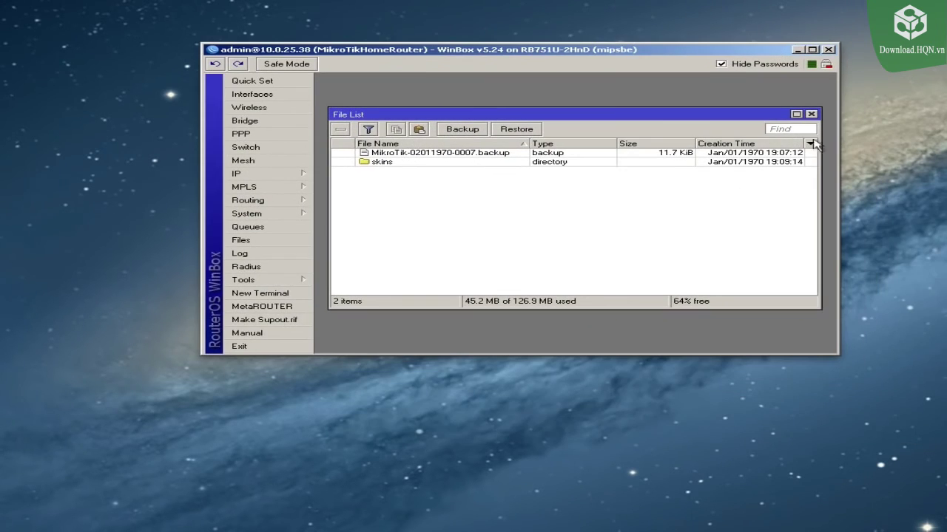
click(812, 114)
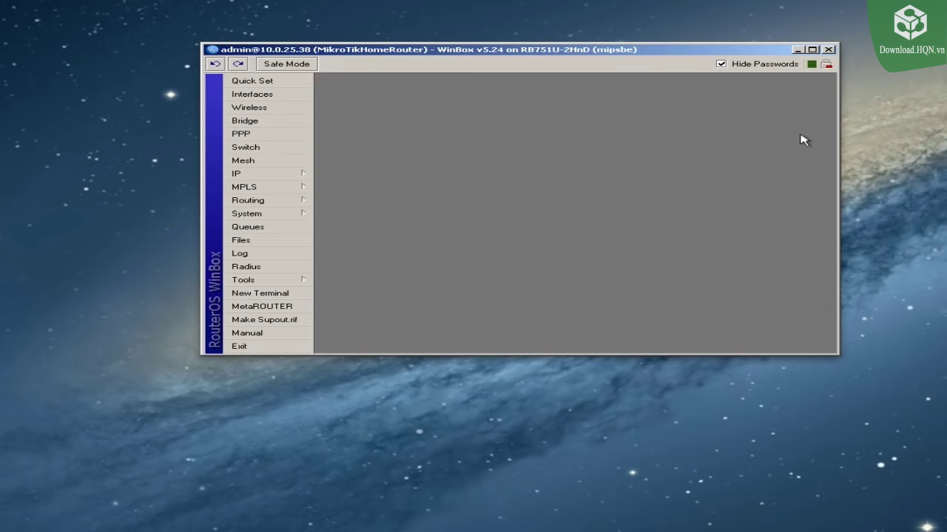
click(289, 180)
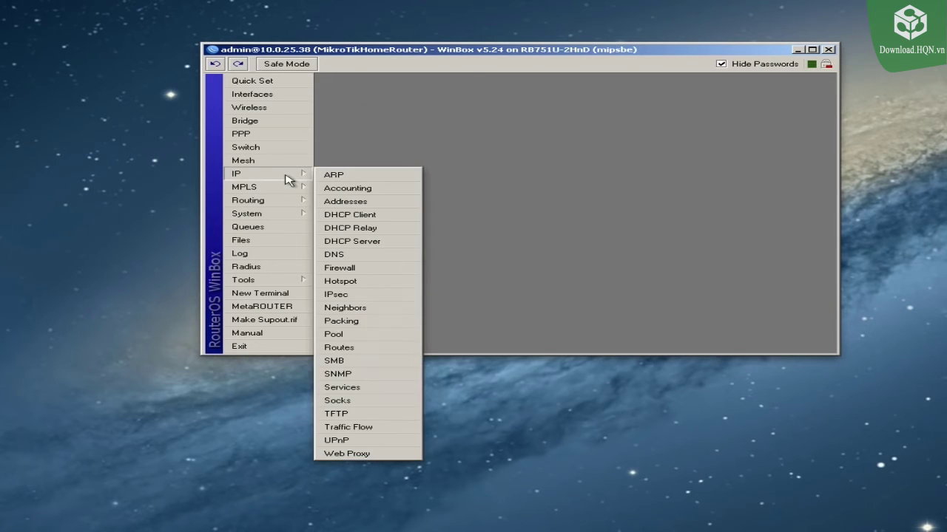
Step: Add a Firewall NAT rule with Out. Interface ether1 and action masquerade
click(346, 270)
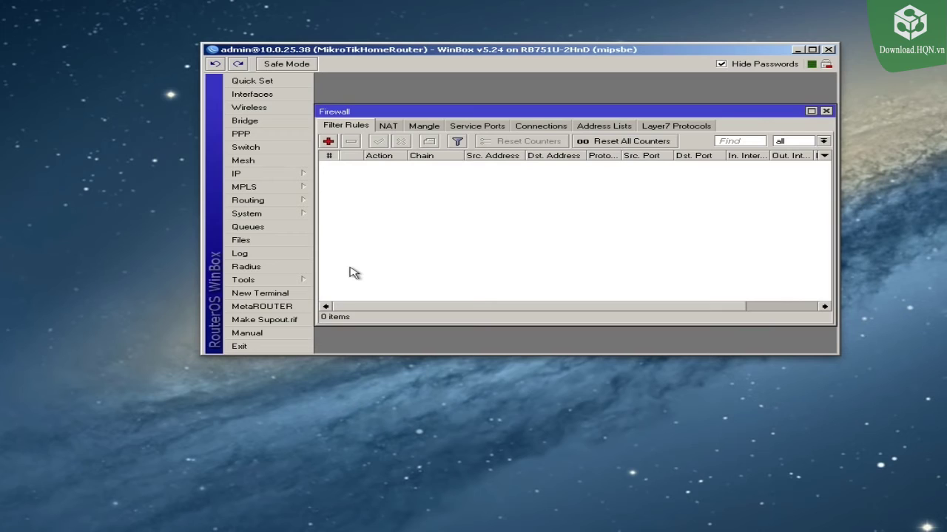
click(387, 126)
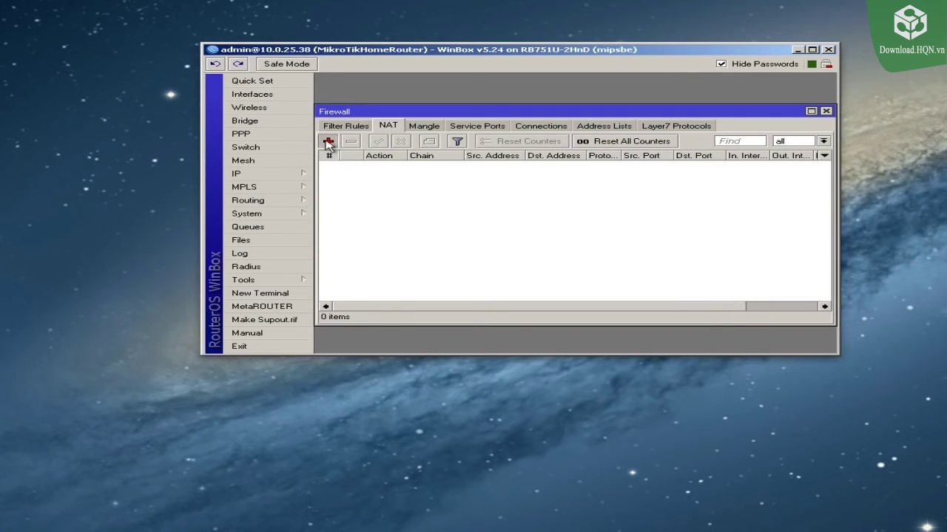
click(328, 141)
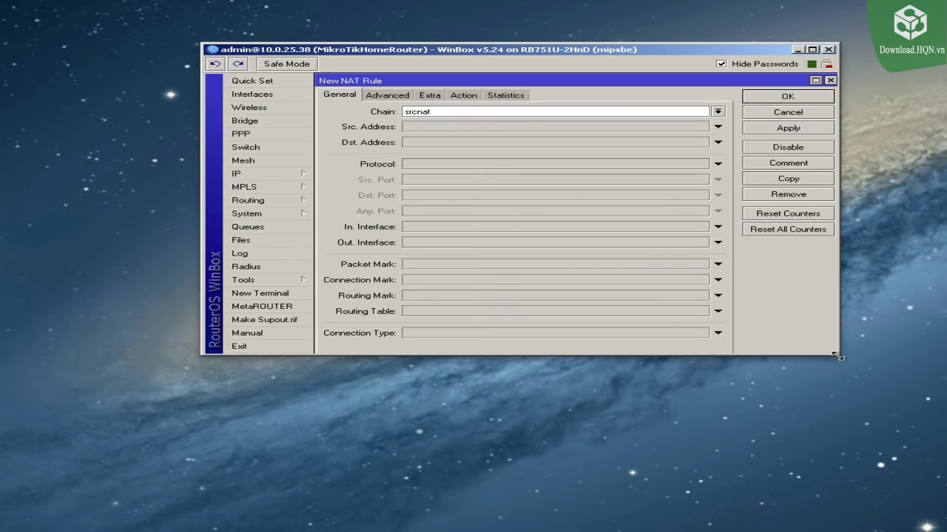
drag(838, 357, 905, 519)
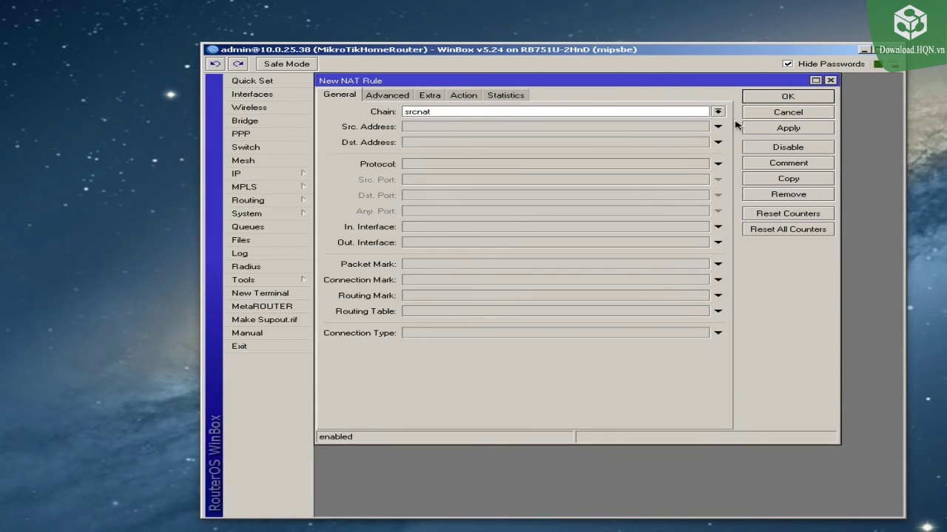
drag(679, 81, 689, 91)
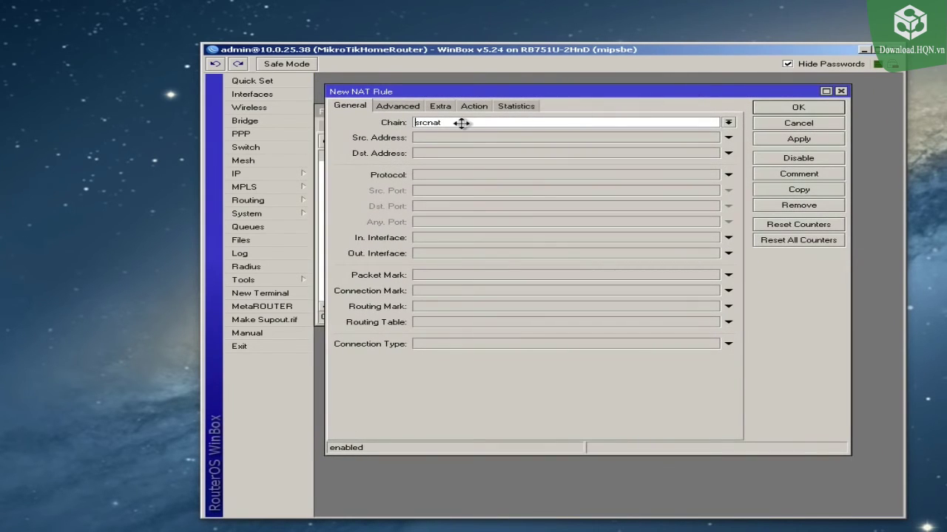
click(448, 255)
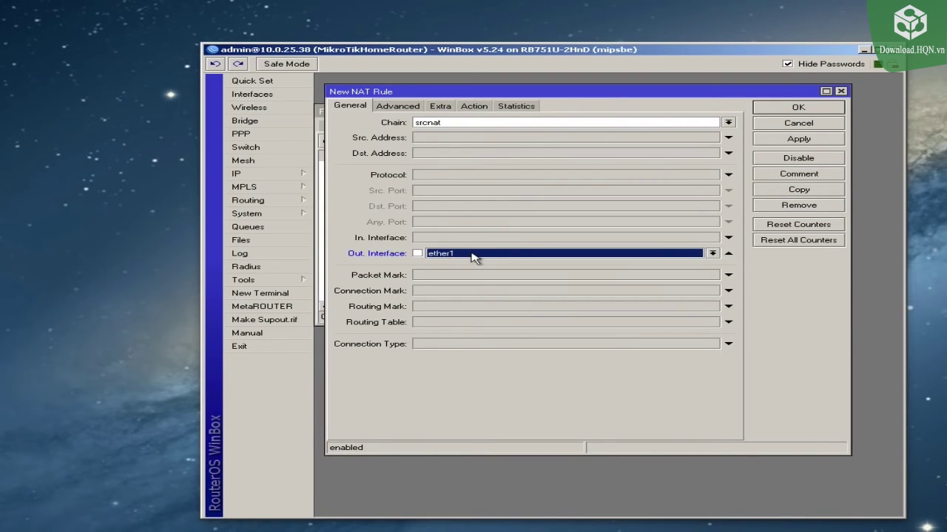
click(472, 254)
click(472, 253)
click(477, 107)
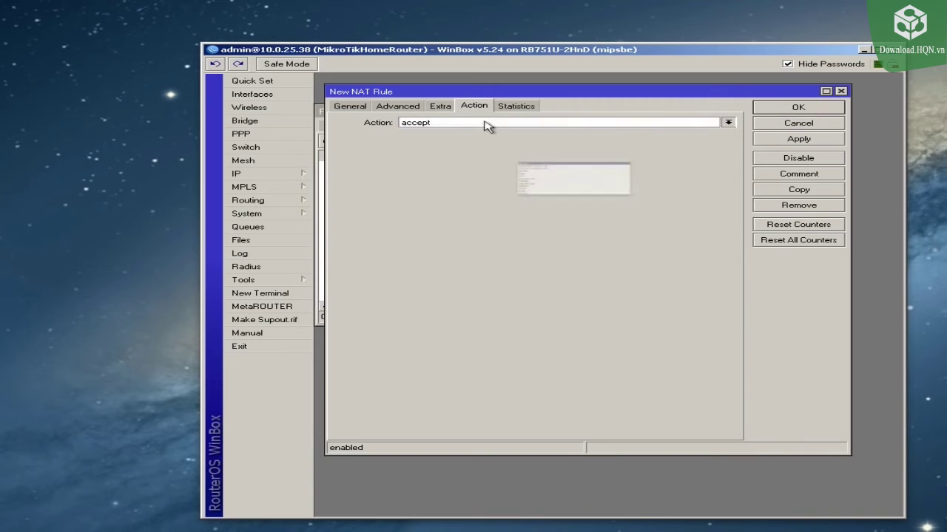
click(484, 124)
click(449, 179)
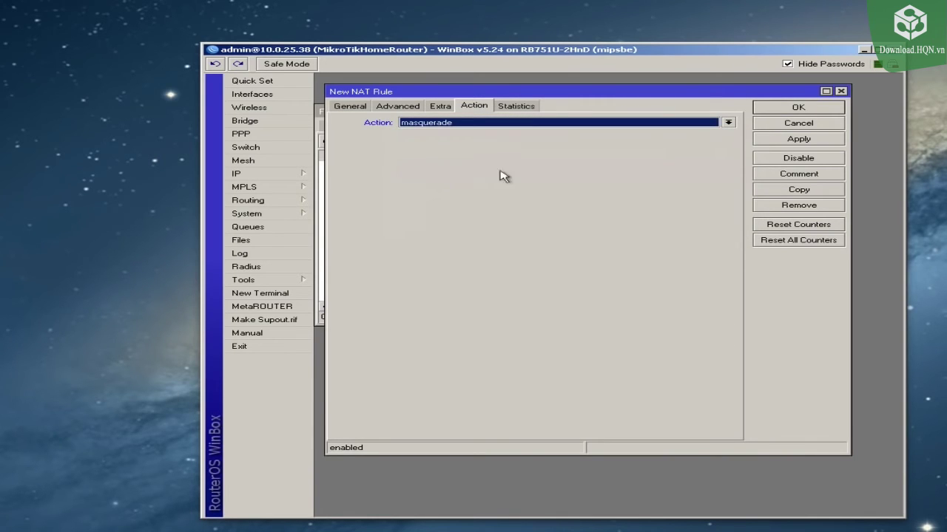
click(789, 109)
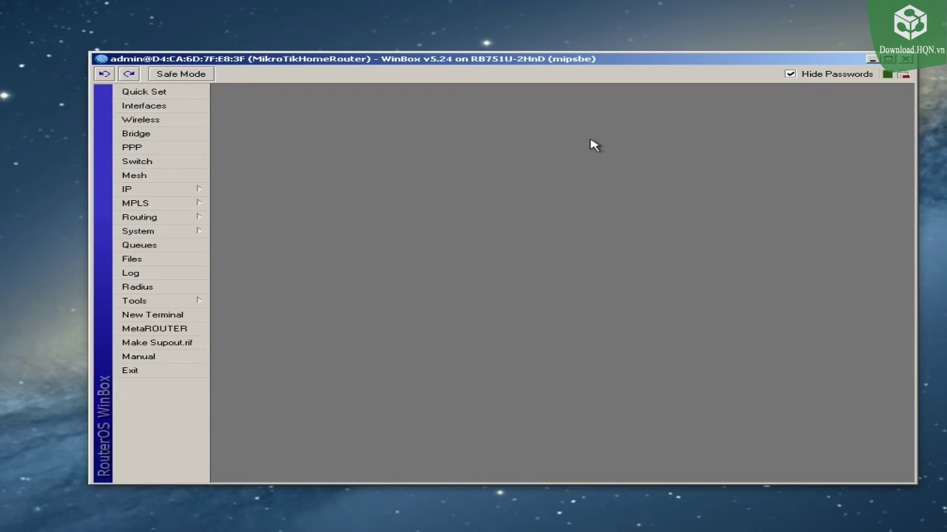
Step: Open IP > Firewall to view the empty Filter Rules list
click(187, 194)
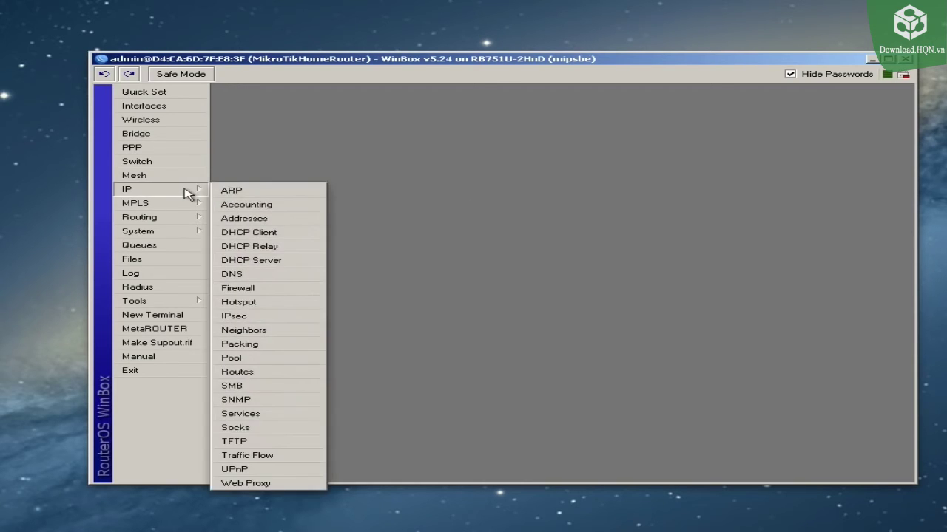
click(242, 289)
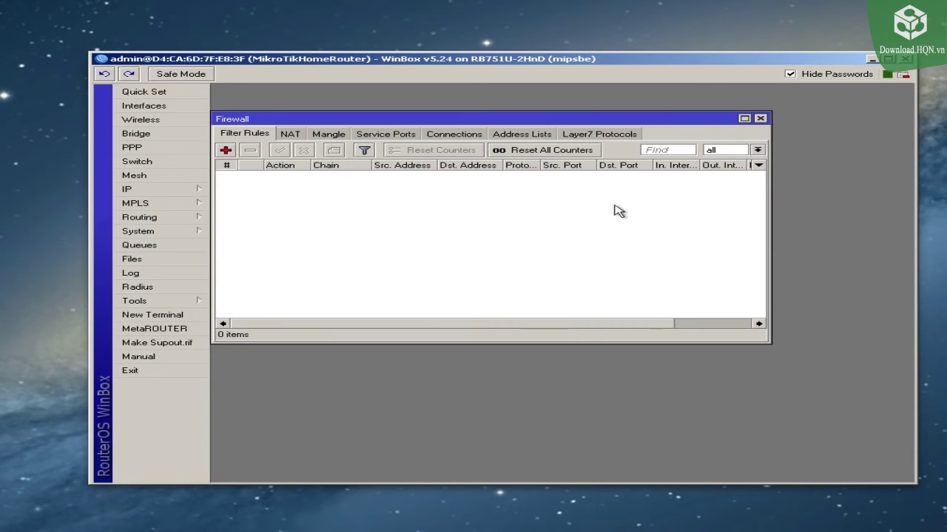
Step: Create the OurLocalLAN address list entry with address 192.168.1.0/24
click(143, 191)
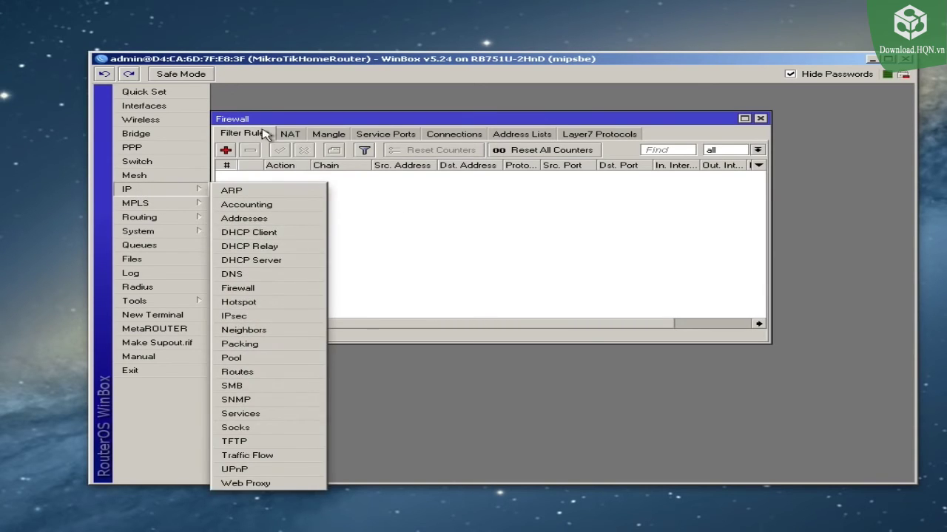
click(508, 236)
click(522, 134)
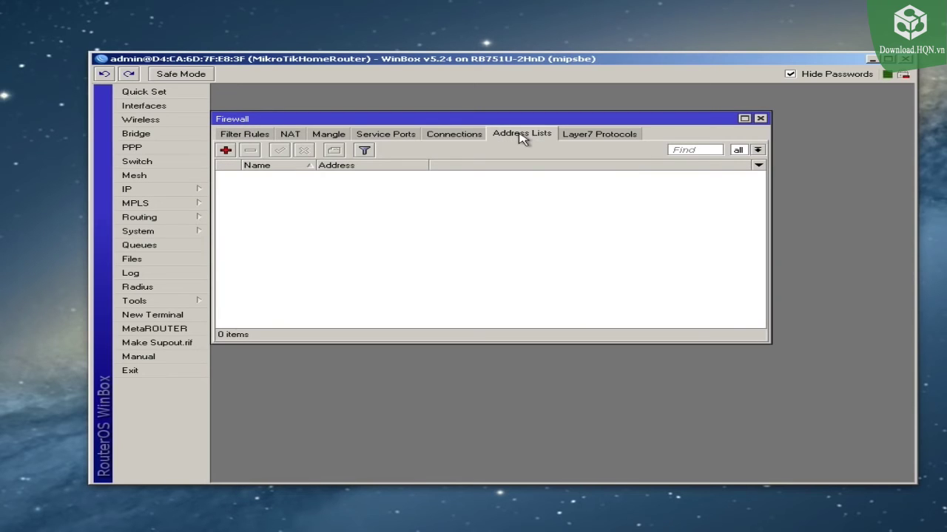
click(225, 150)
drag(557, 217, 411, 199)
drag(526, 341, 699, 383)
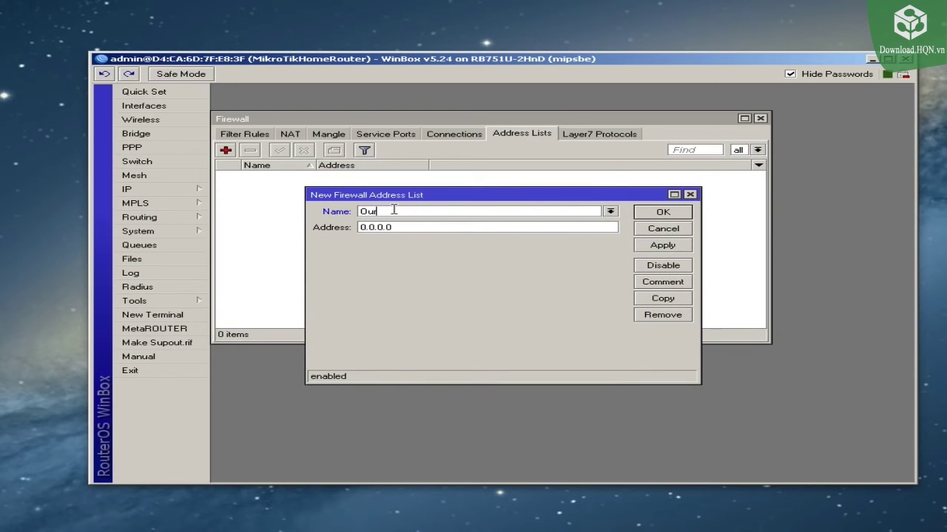
text(lLAN)
click(434, 226)
text(192.168.1.0/24)
click(660, 213)
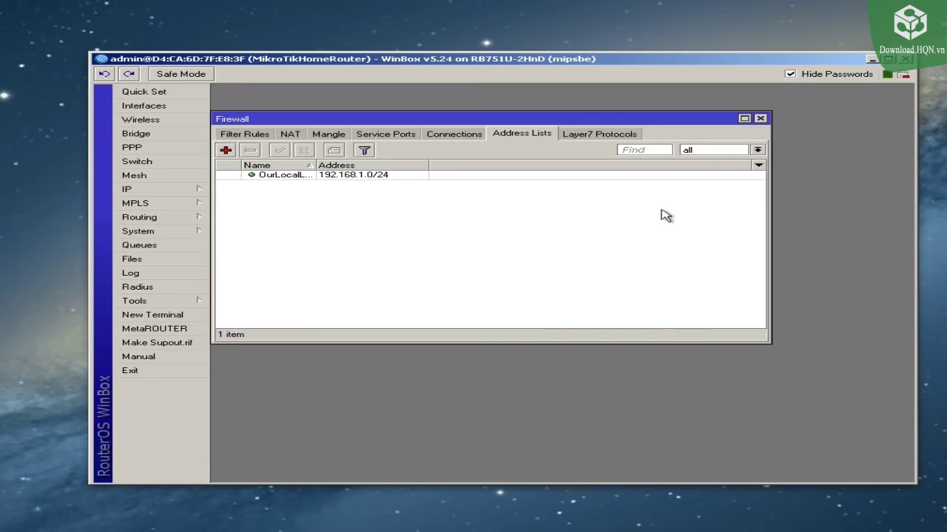
Step: Add a second OurLocalLAN address list entry for 10.0.25.0/24
click(226, 151)
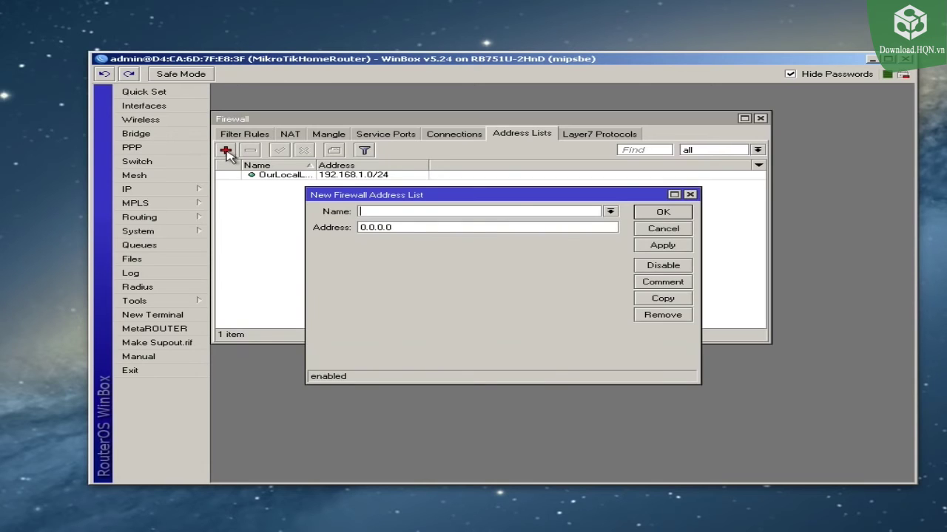
click(610, 212)
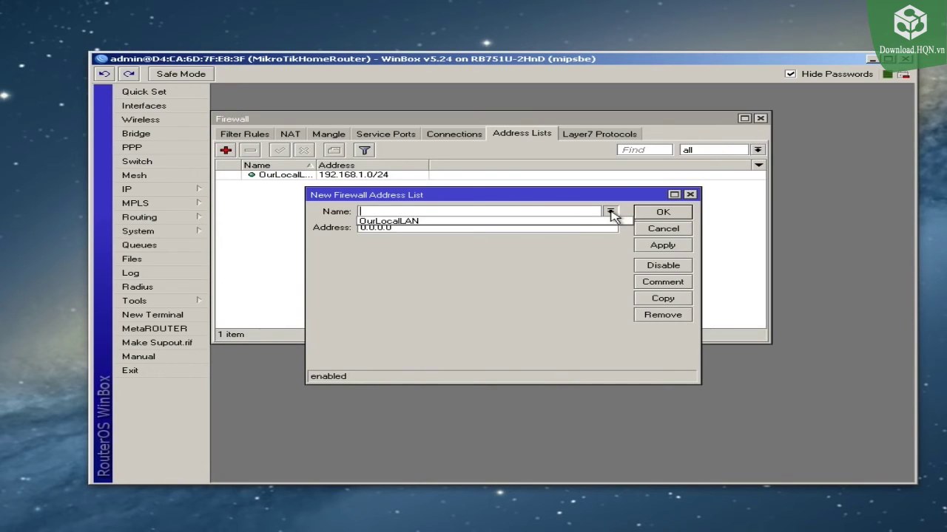
click(570, 219)
click(502, 226)
double_click(500, 226)
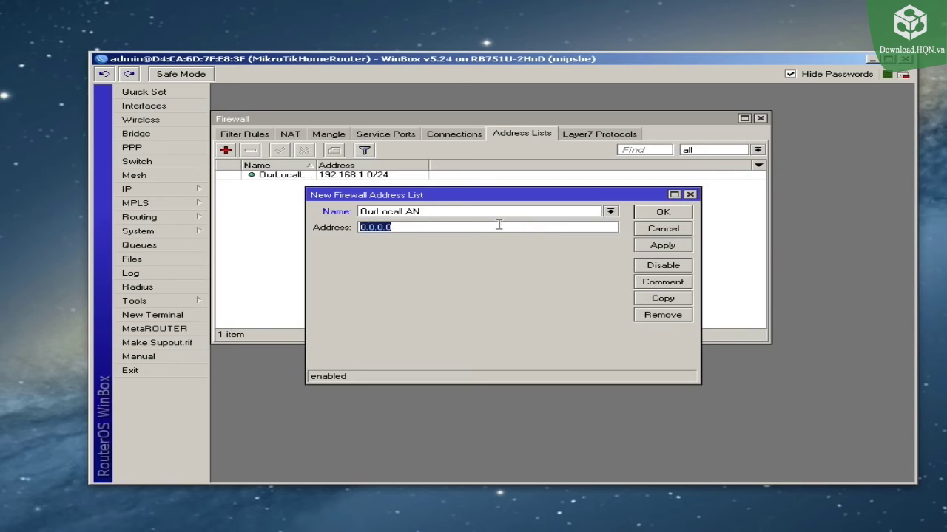
text(1)
click(662, 213)
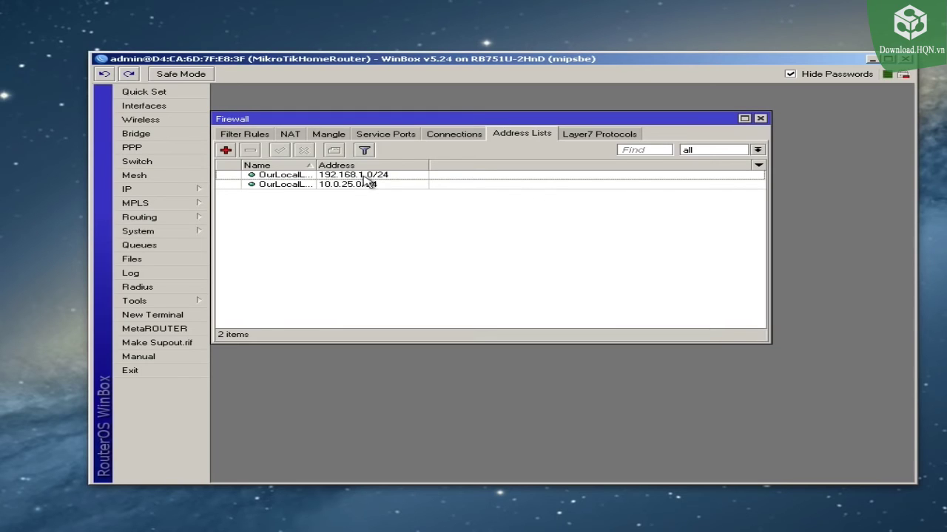
Step: Widen the Name column to check both OurLocalLAN entries, then show the empty Filter Rules list
click(367, 176)
drag(316, 165, 385, 164)
click(387, 184)
click(439, 175)
click(439, 185)
click(539, 231)
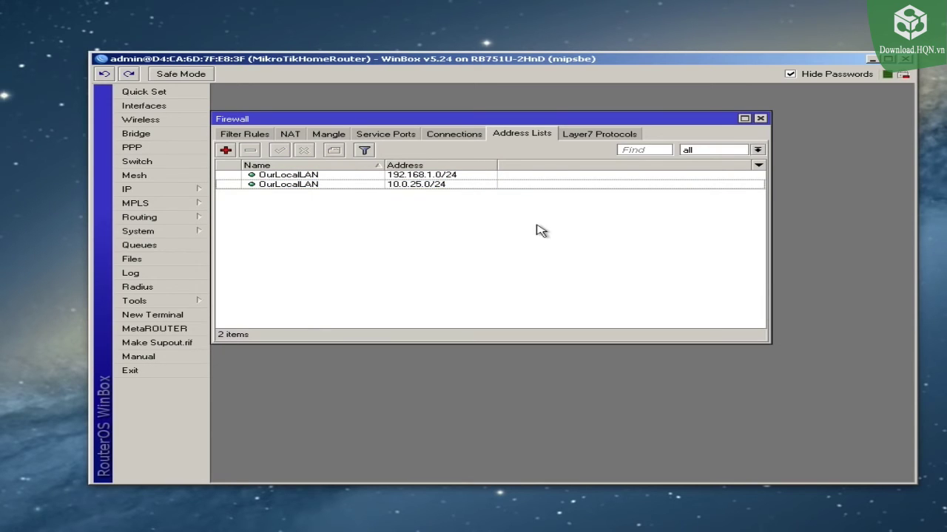
click(246, 135)
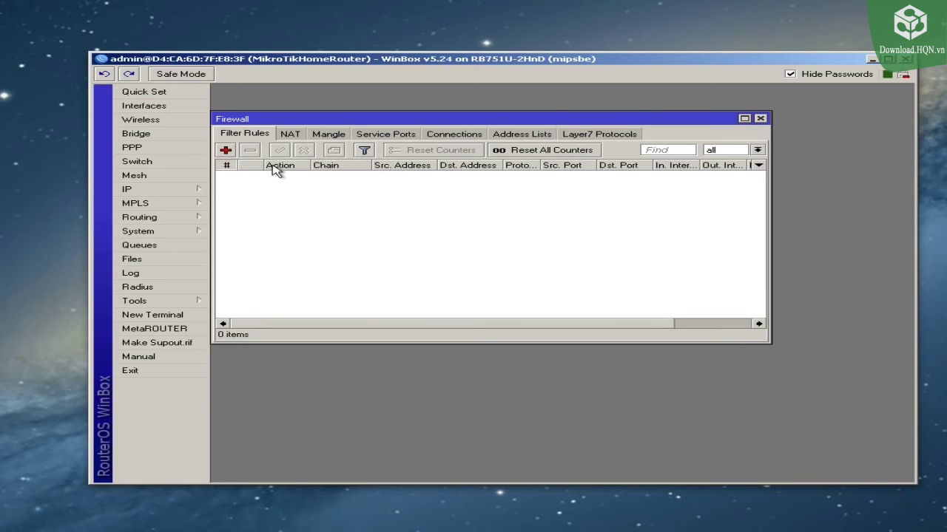
Step: Add an input-chain filter rule accepting traffic from source address list OurLocalLAN
click(226, 151)
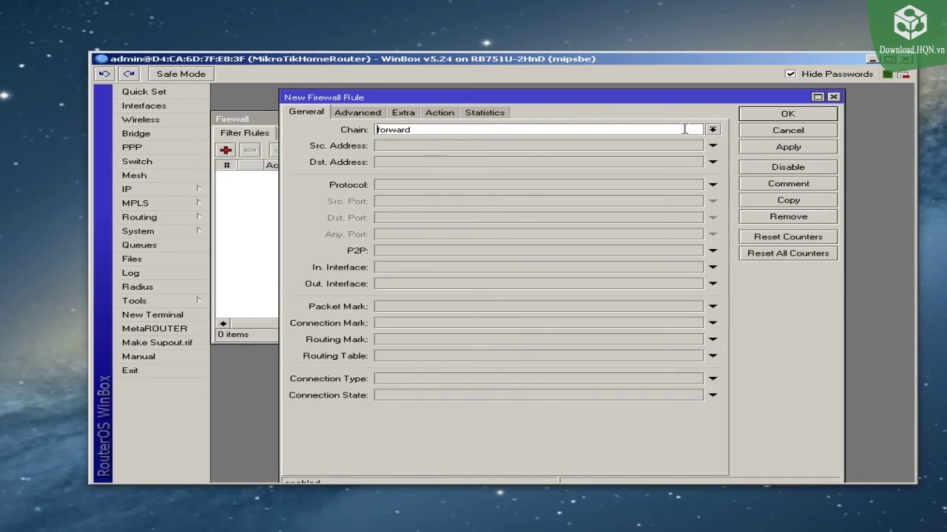
click(714, 130)
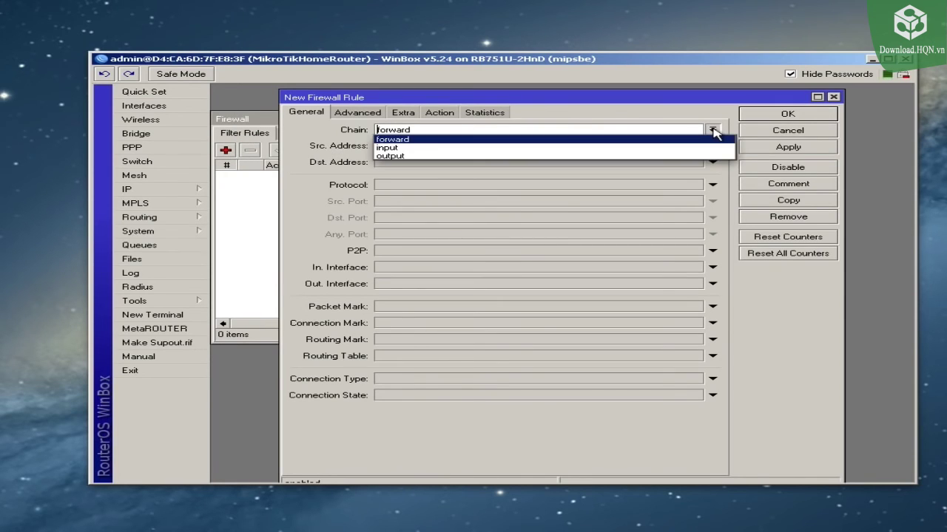
click(647, 145)
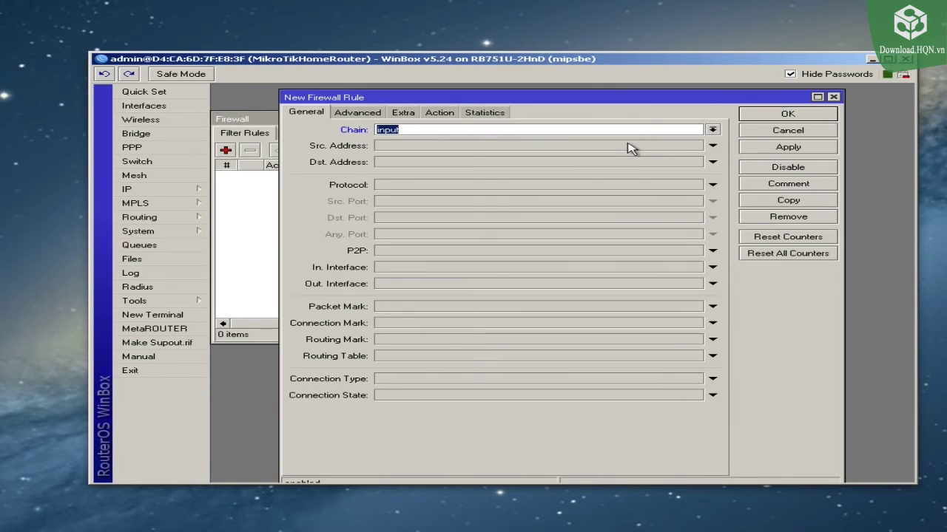
click(358, 114)
click(441, 132)
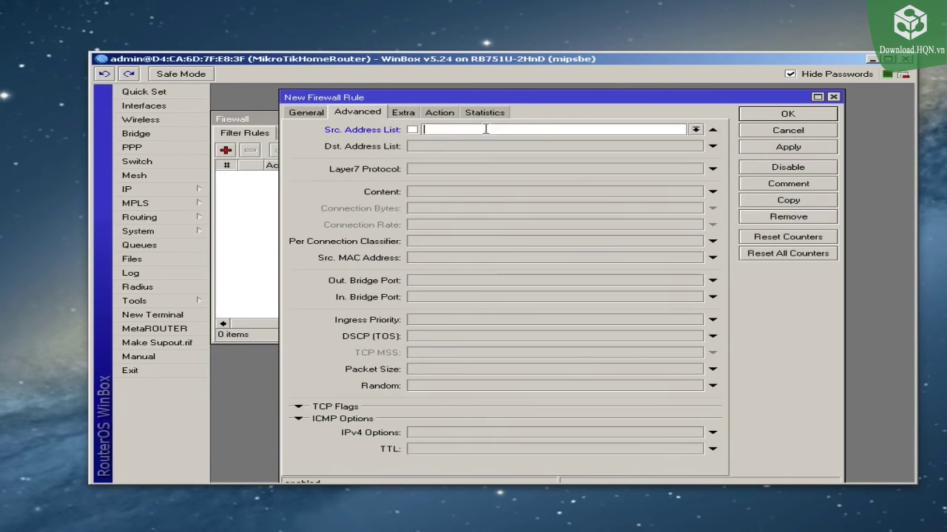
click(695, 131)
click(568, 132)
click(695, 130)
click(658, 140)
click(592, 127)
click(439, 112)
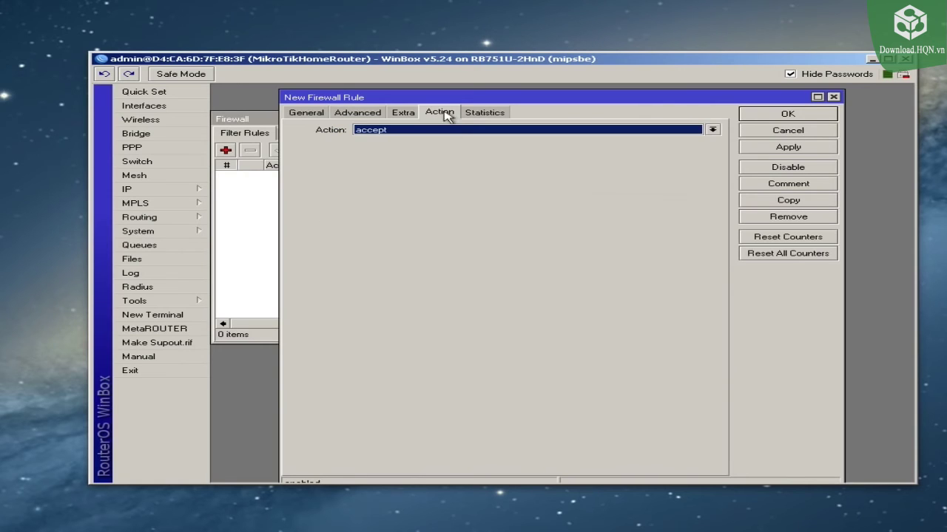
click(779, 152)
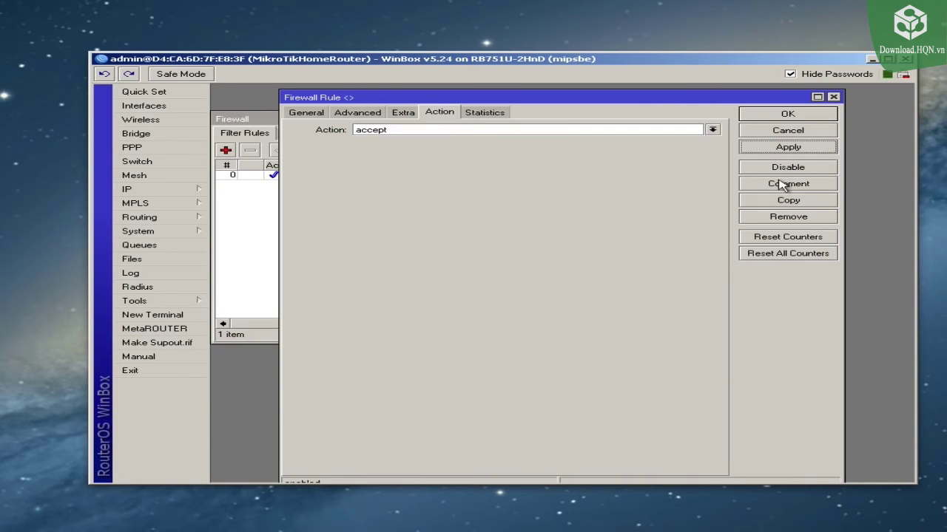
Step: Comment the rule 'Allow access to the router from the LAN using address list' and widen the list columns
click(782, 184)
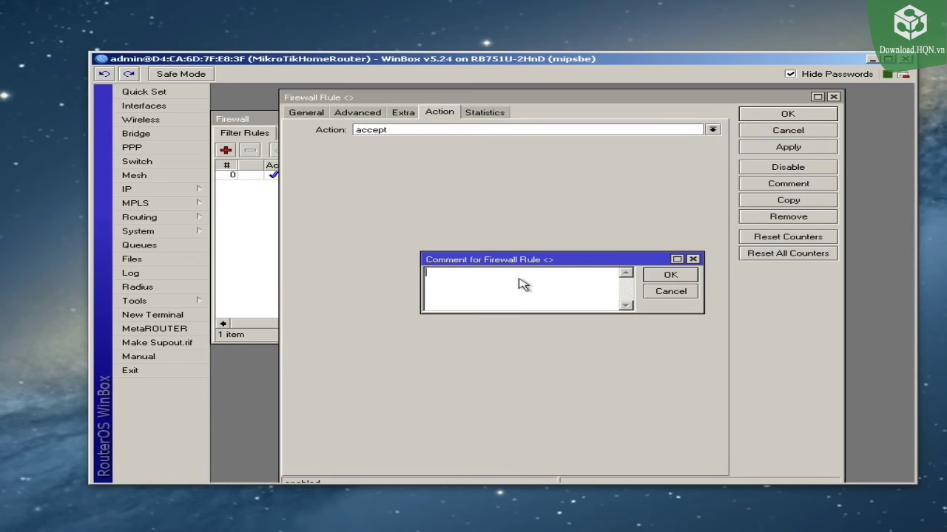
text(All)
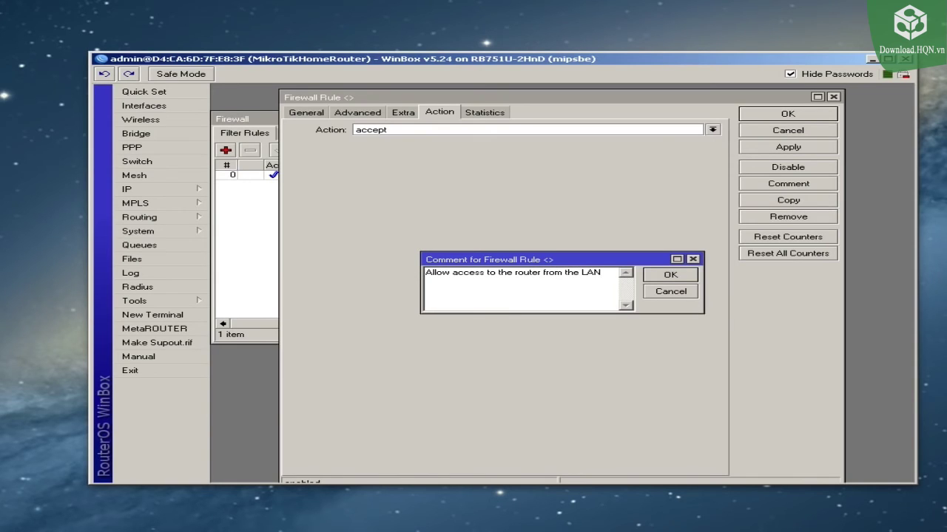
text(using address list)
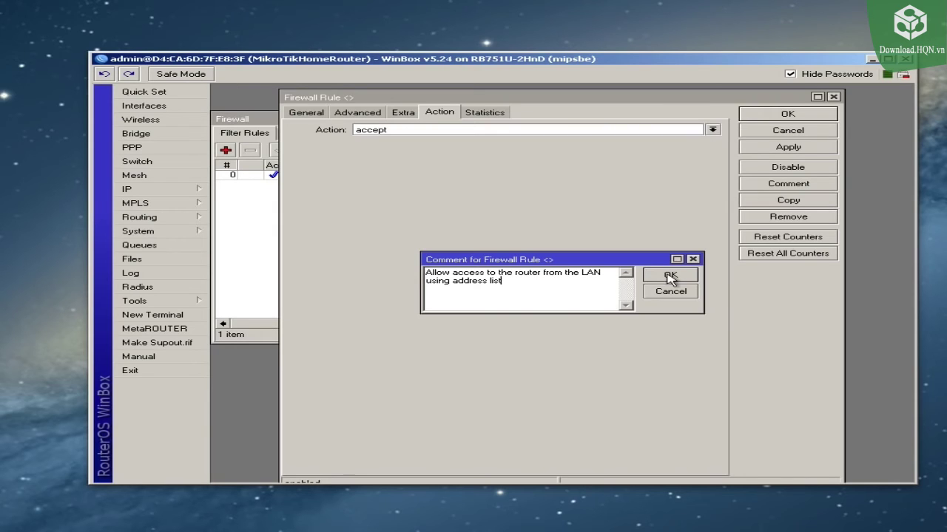
click(669, 277)
click(786, 114)
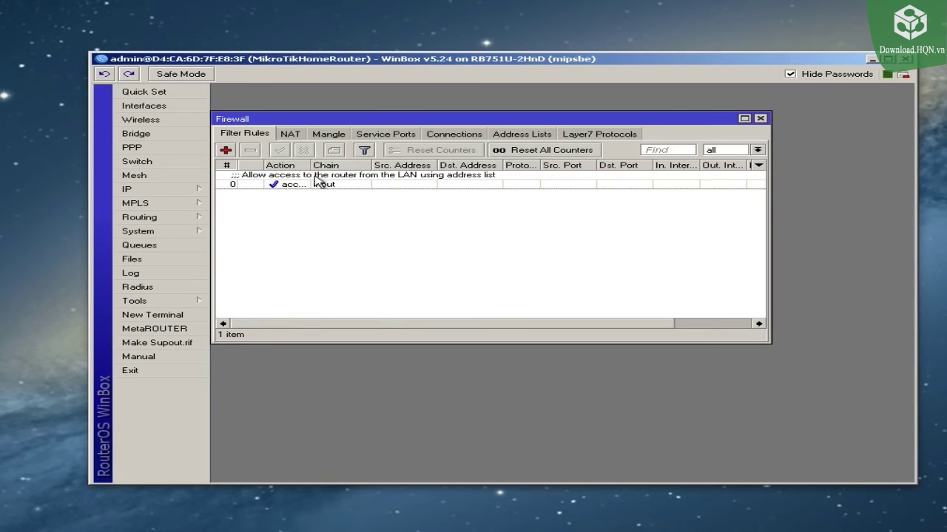
drag(310, 165, 353, 168)
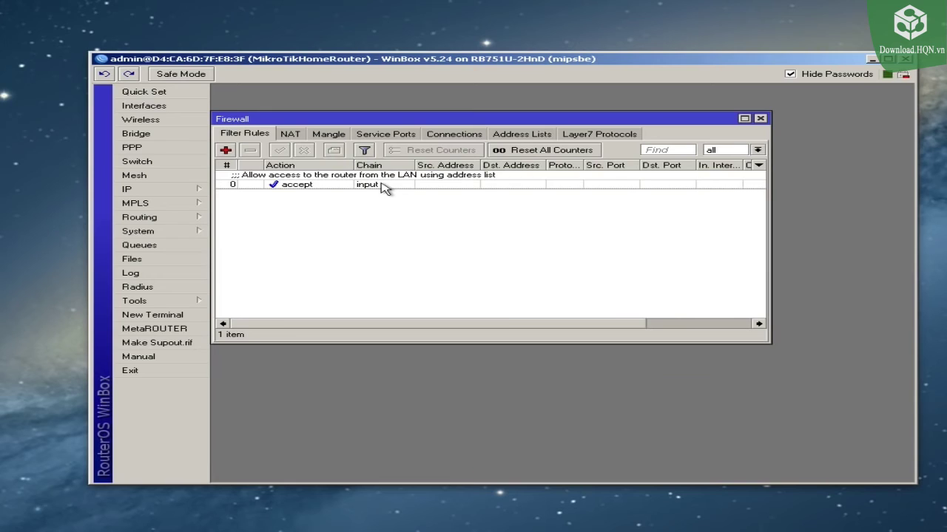
click(386, 186)
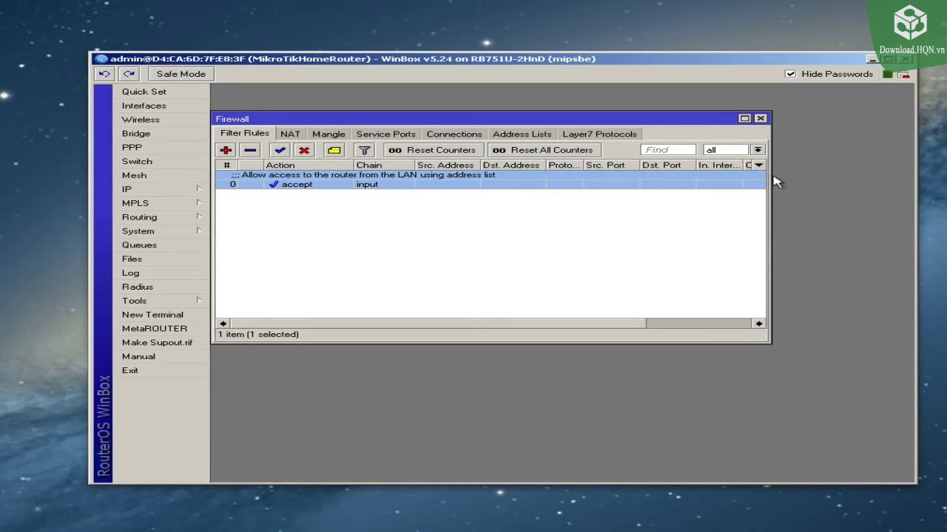
drag(771, 176, 890, 176)
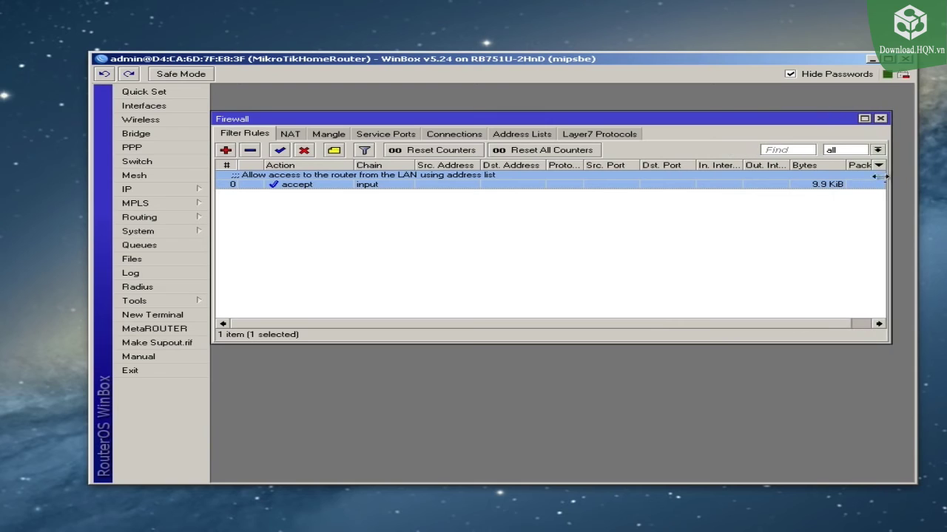
Step: Add an input-chain filter rule with action drop
click(226, 150)
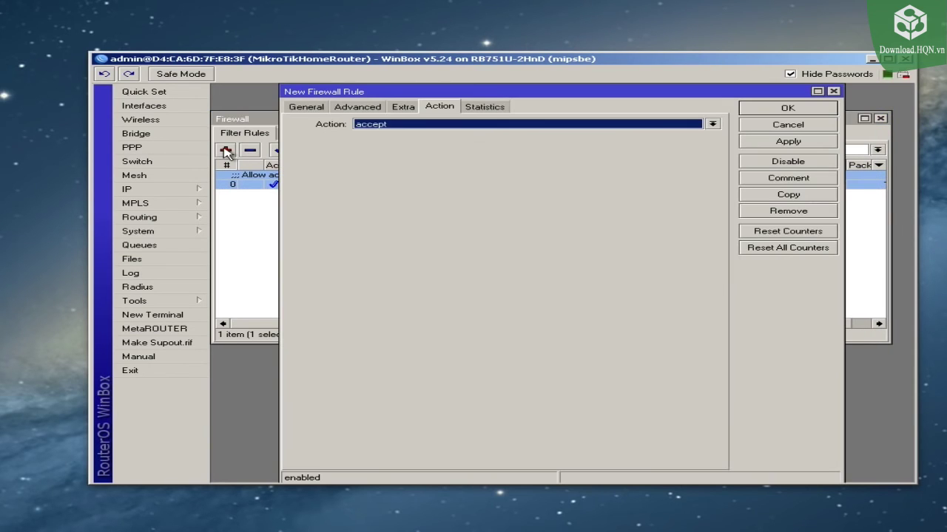
click(314, 109)
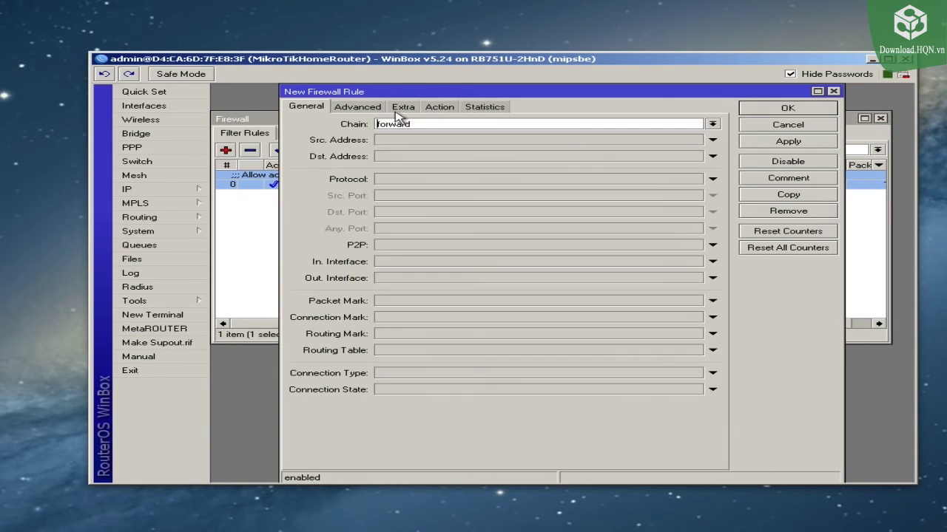
click(712, 124)
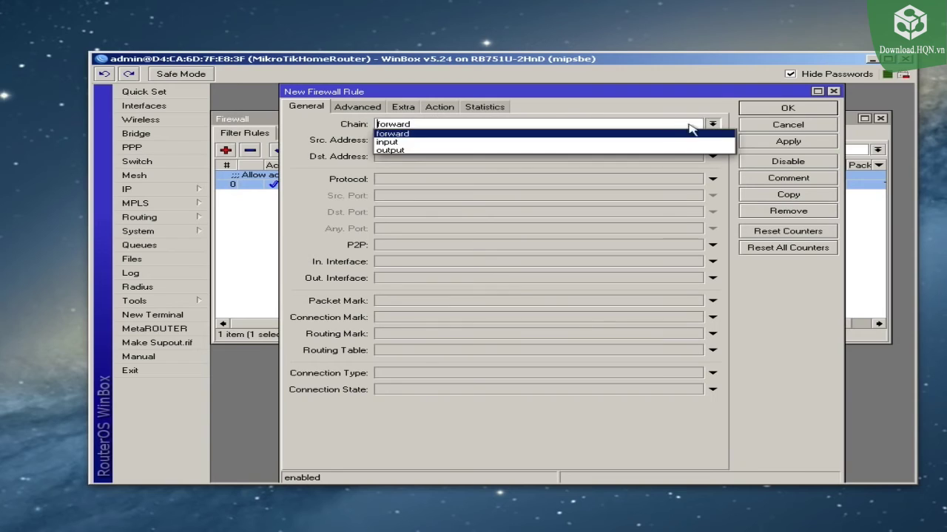
click(643, 140)
click(439, 107)
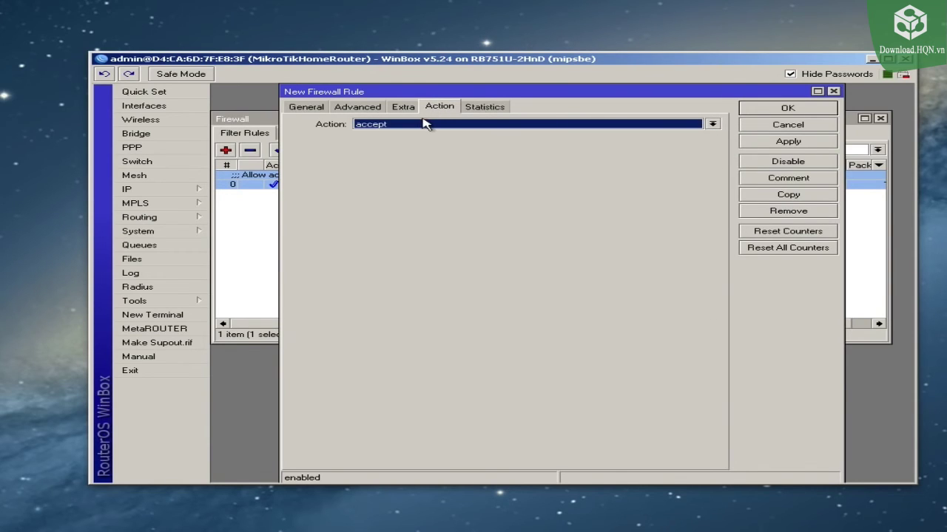
click(392, 125)
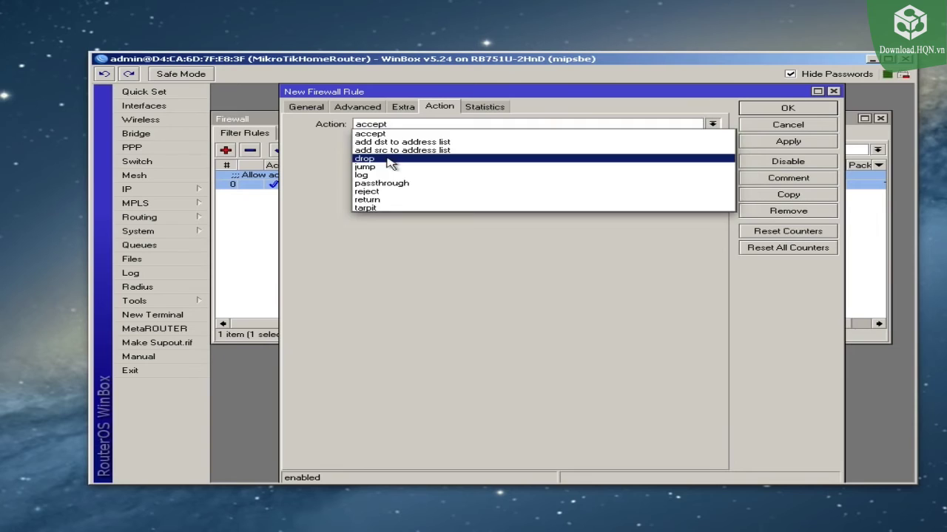
click(394, 160)
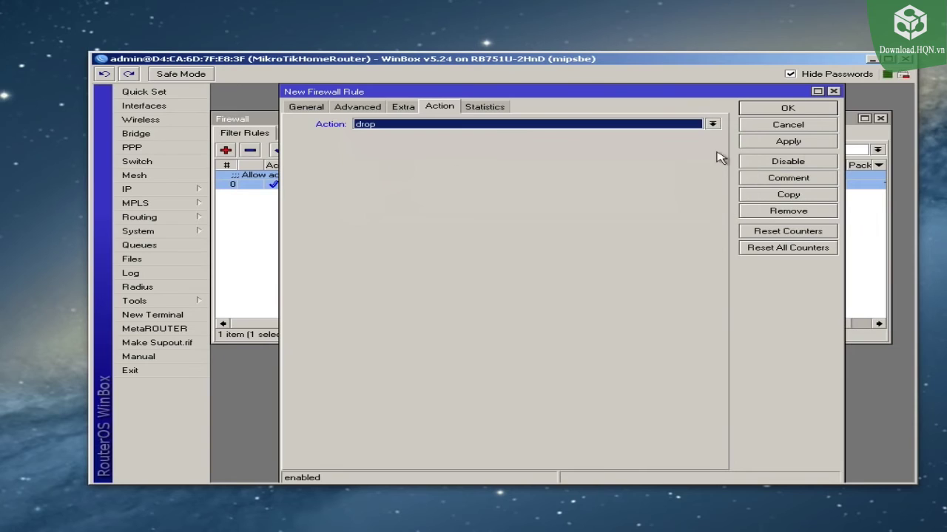
click(788, 145)
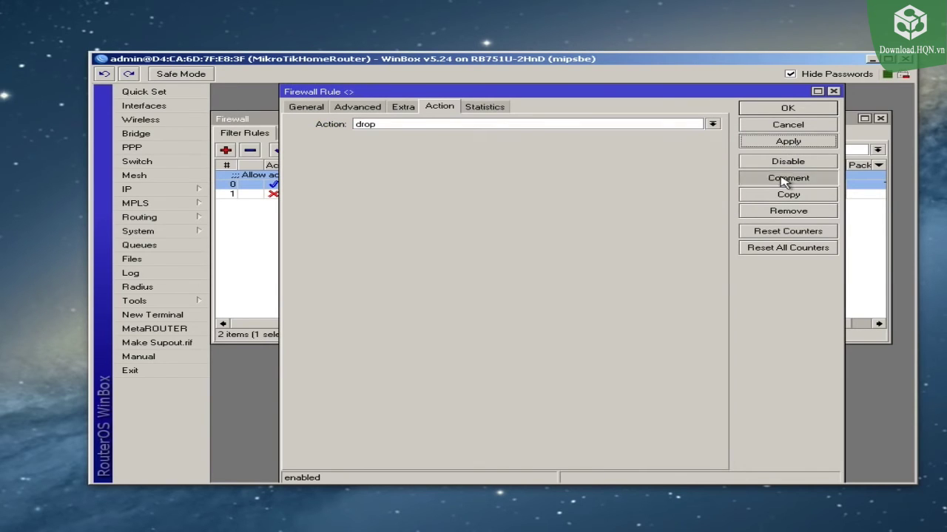
Step: Comment the drop rule 'Drop all other traffic to router', correcting typos, and close it
click(785, 181)
text(Drop all other trafficto trouter)
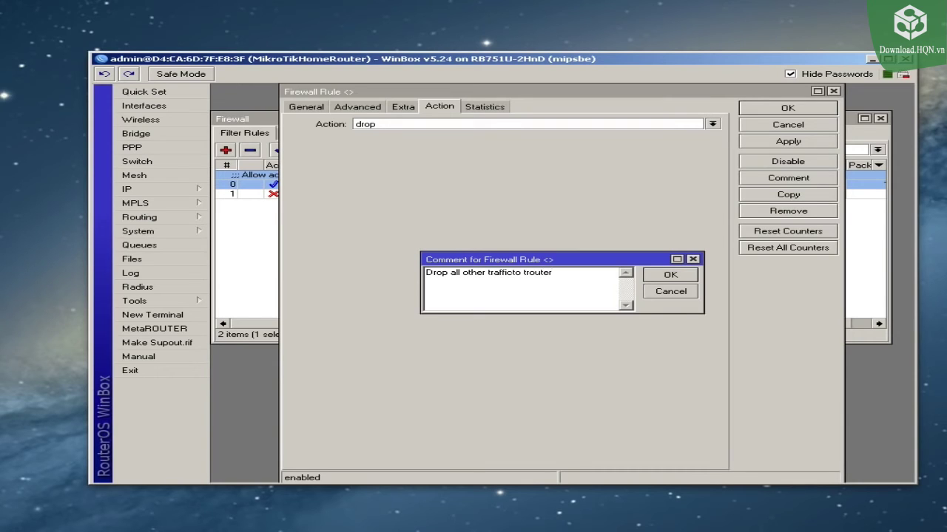
click(513, 274)
key(BackSpace)
click(670, 275)
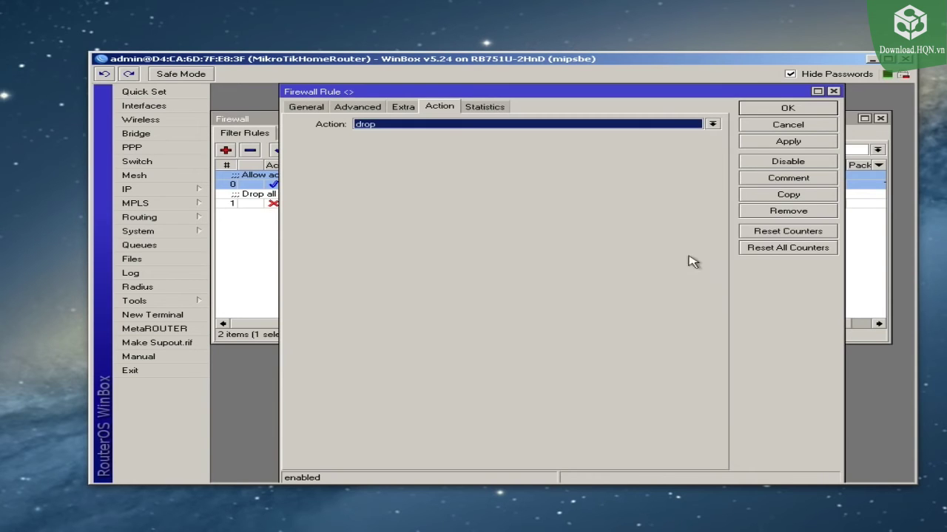
click(787, 111)
click(437, 222)
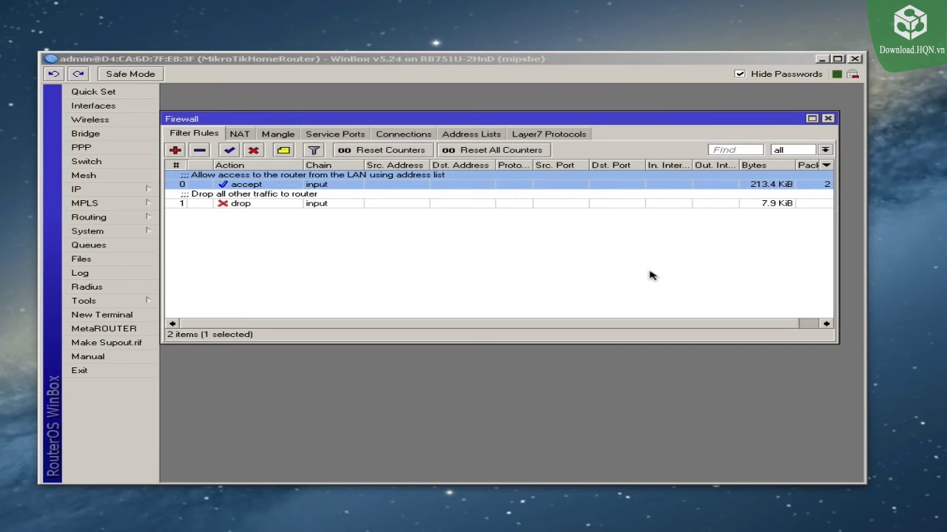
click(431, 238)
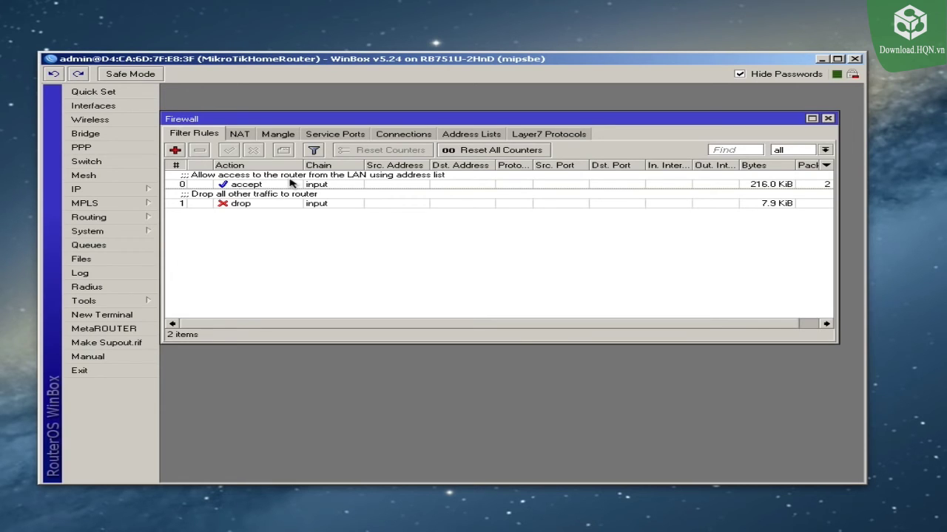
double_click(278, 184)
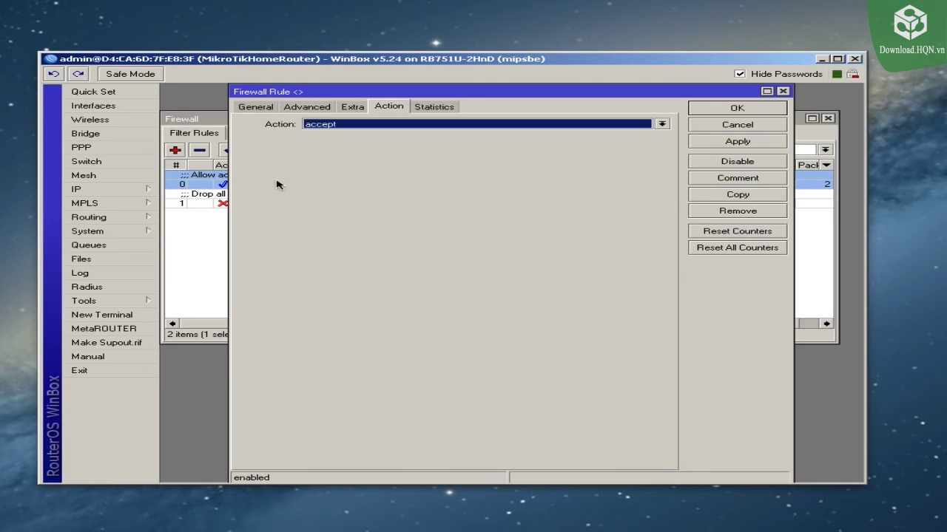
click(256, 108)
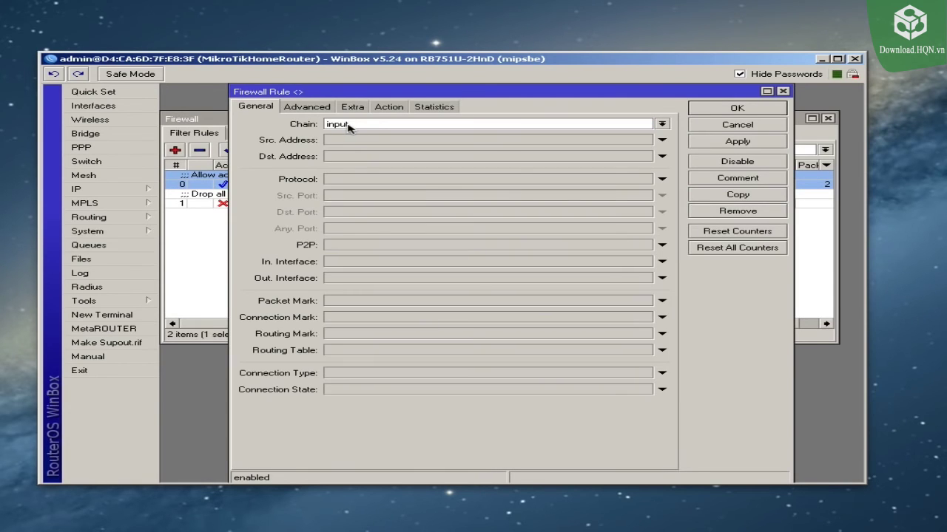
click(314, 109)
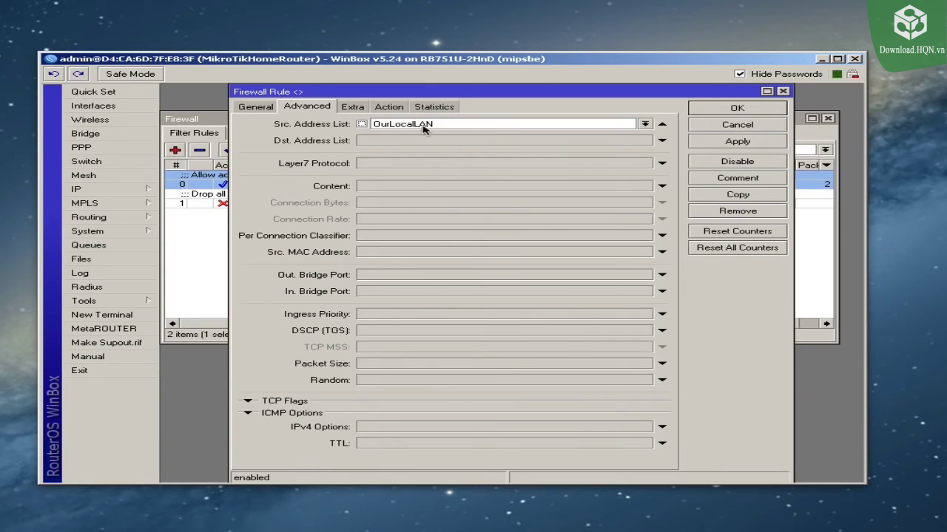
click(389, 108)
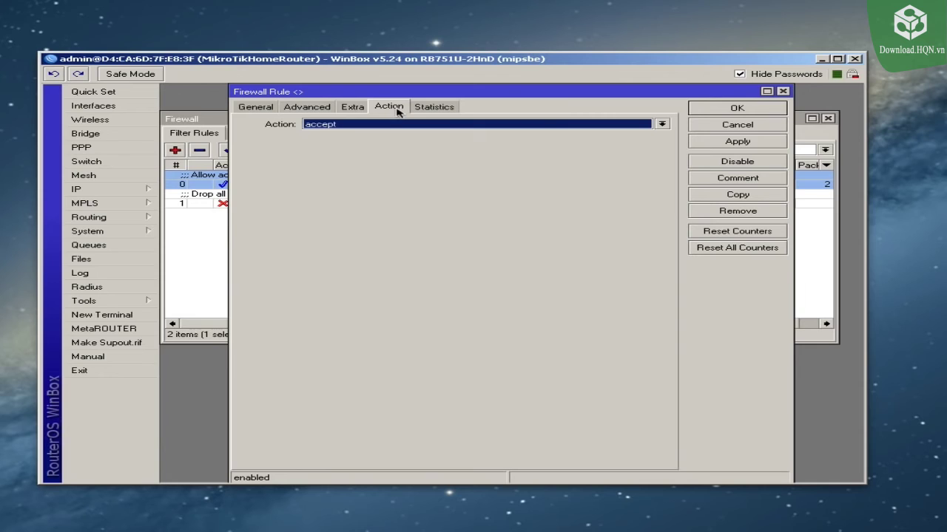
click(706, 109)
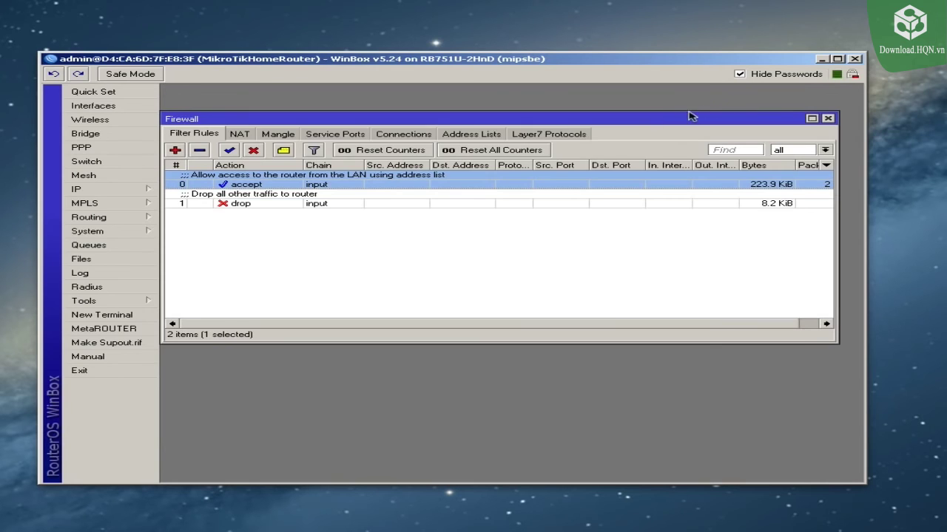
click(471, 135)
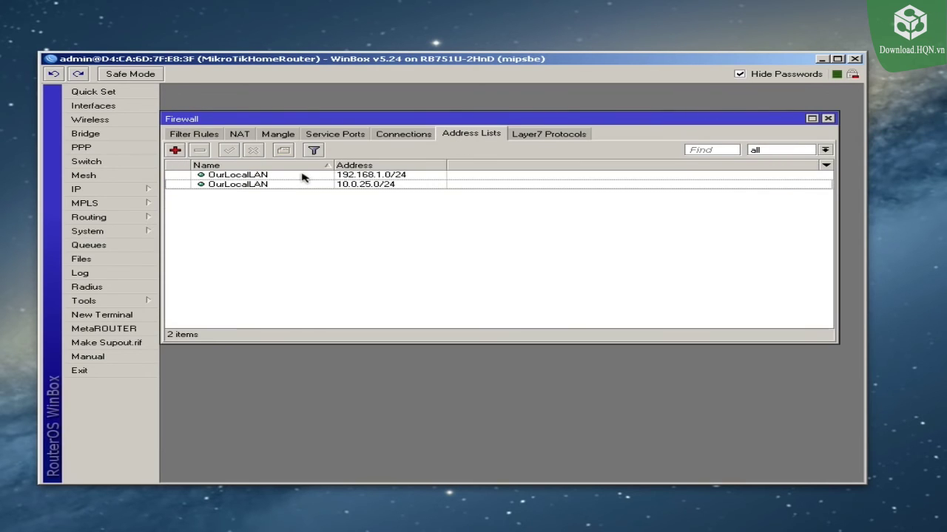
click(340, 176)
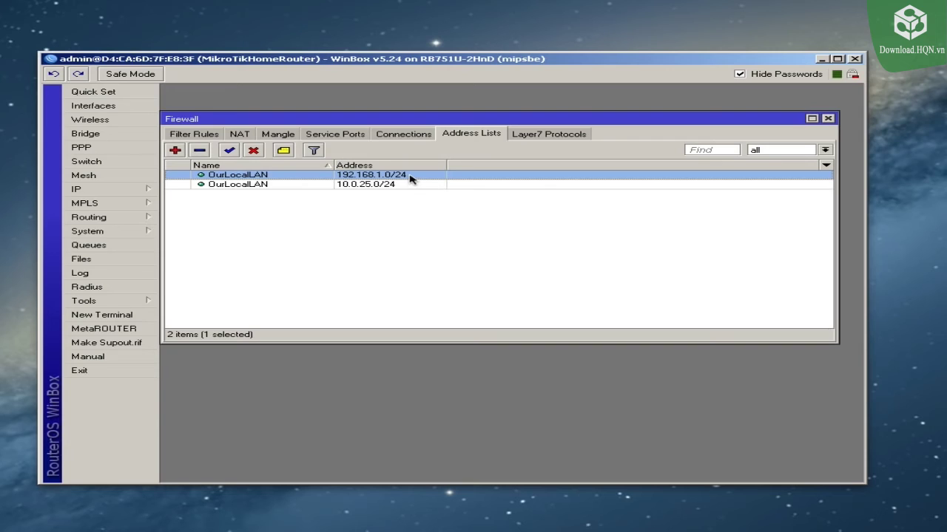
click(404, 185)
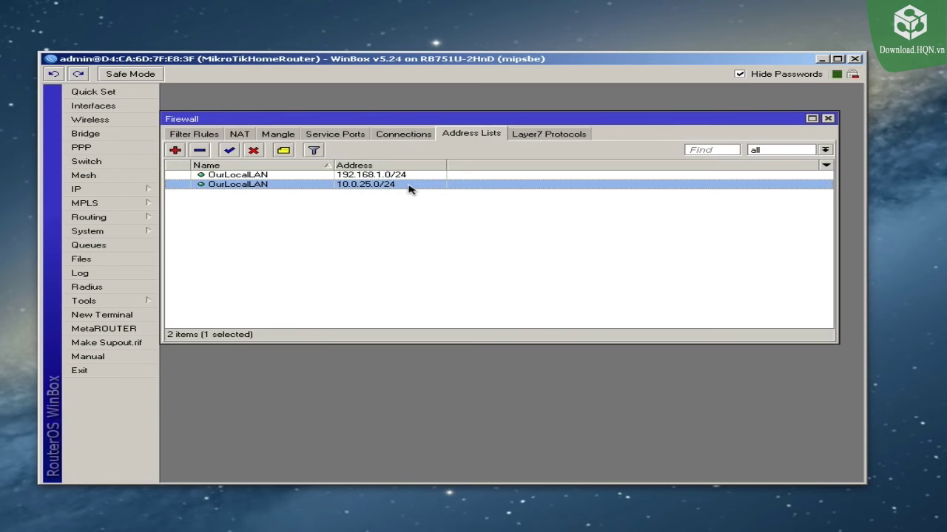
click(211, 136)
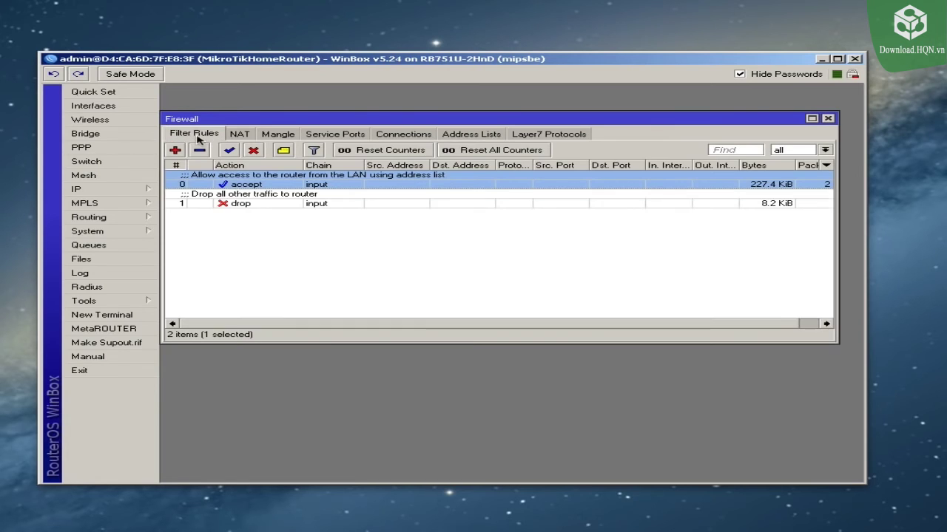
Step: Review the drop rule's chain and action settings without changing them
click(227, 203)
double_click(227, 204)
click(263, 107)
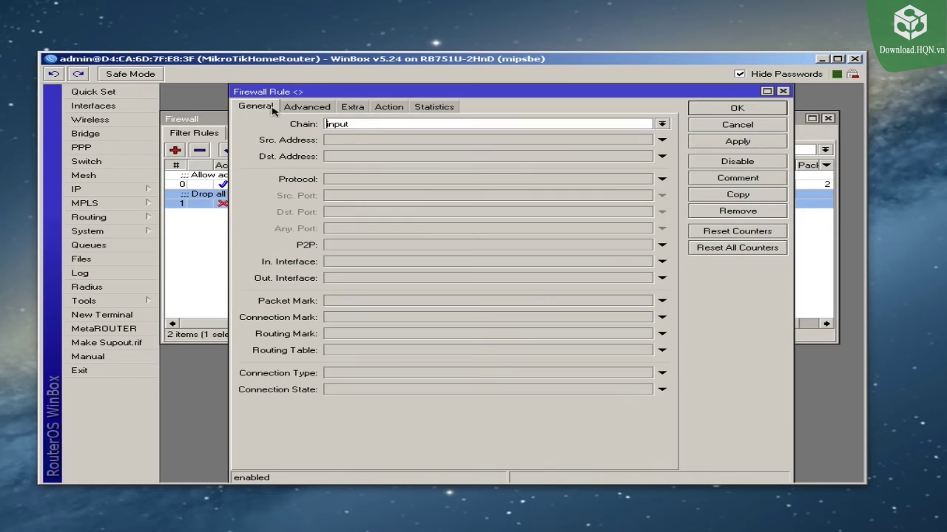
click(388, 110)
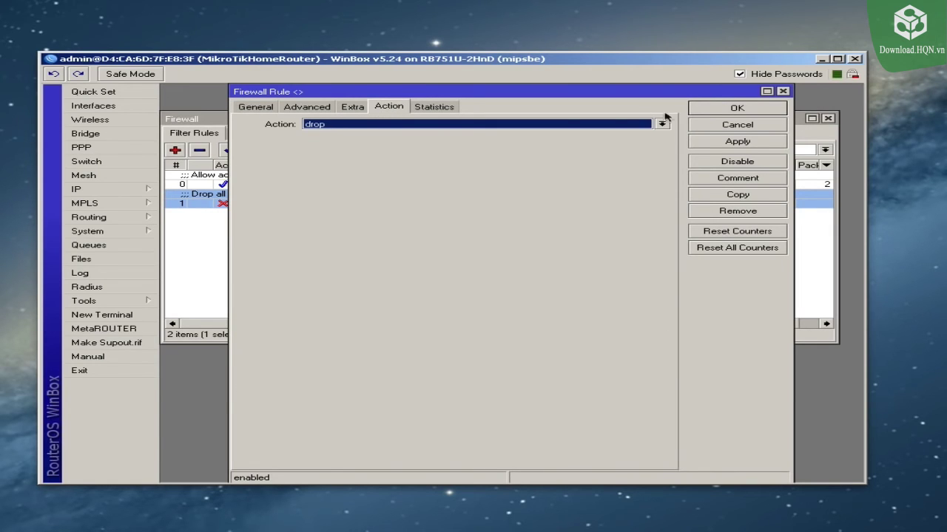
click(716, 109)
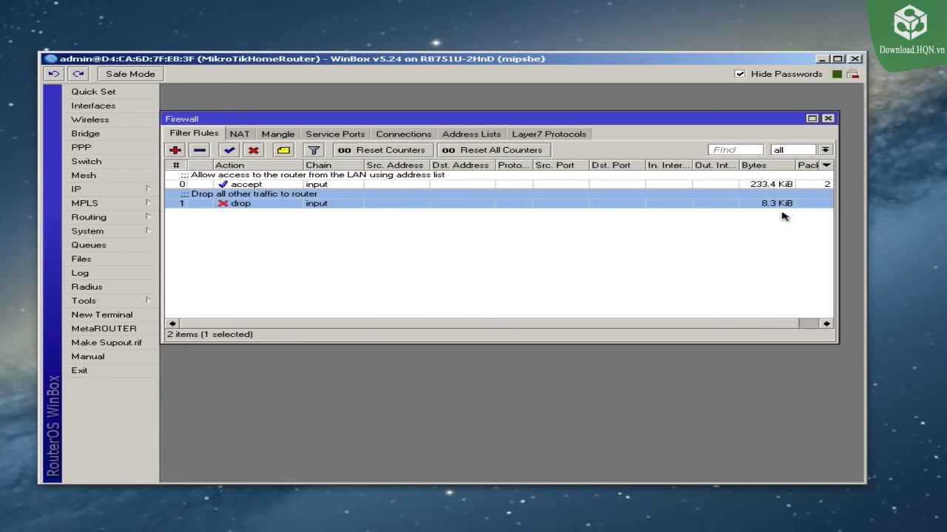
Step: Sort the filter rules by number and reset all rule counters
click(808, 326)
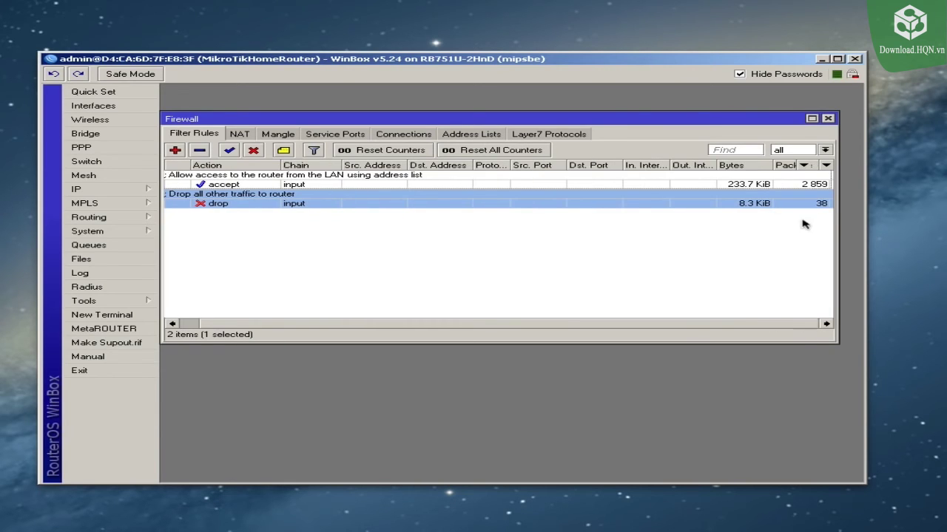
click(816, 184)
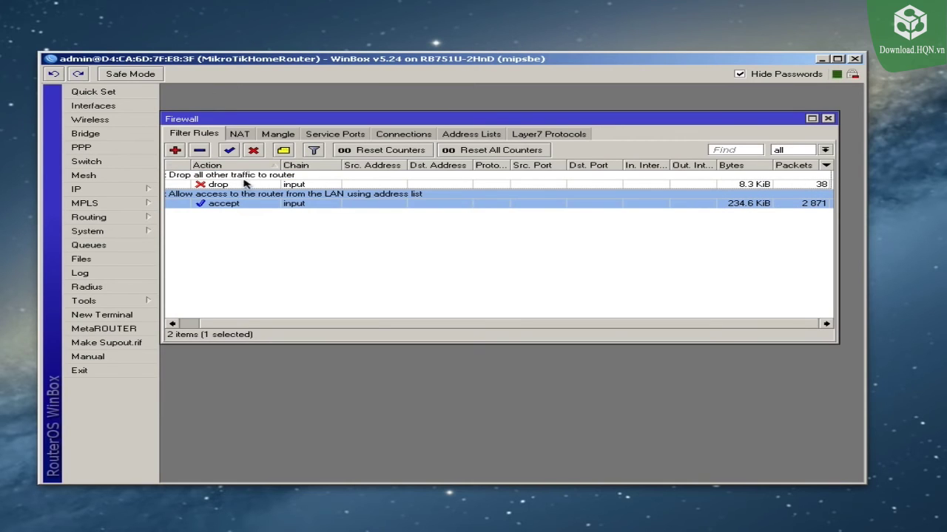
click(171, 323)
click(177, 167)
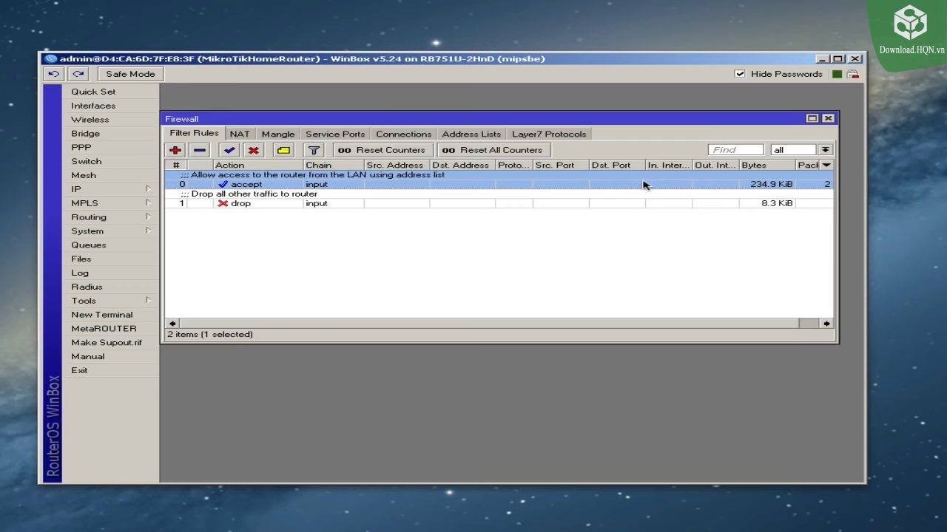
click(803, 324)
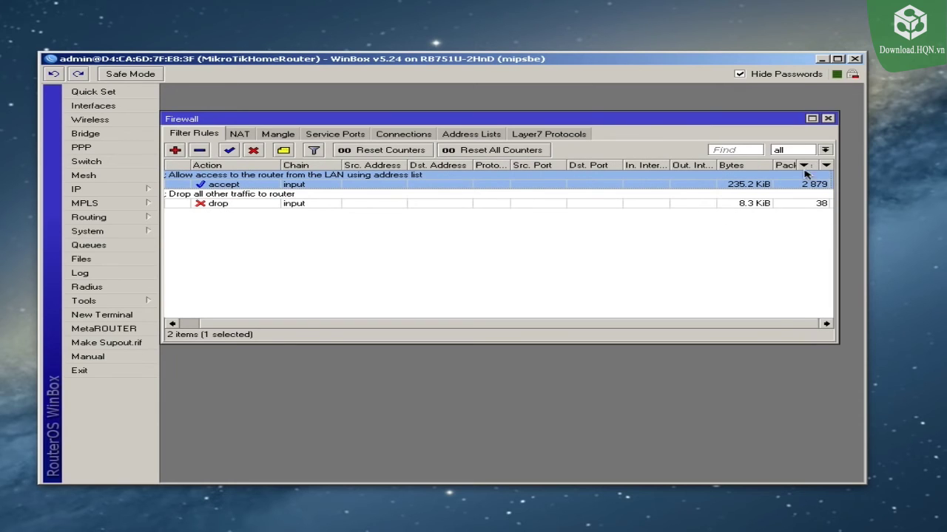
click(500, 151)
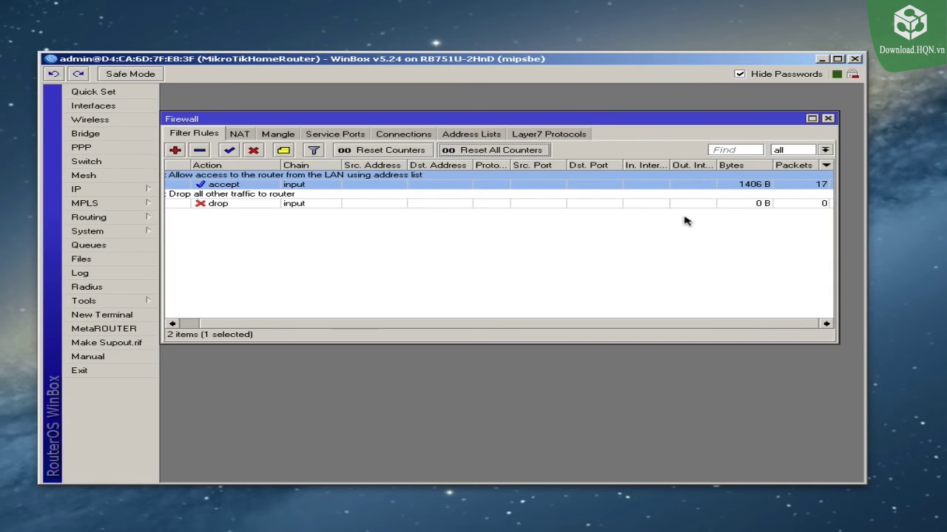
drag(284, 326, 238, 325)
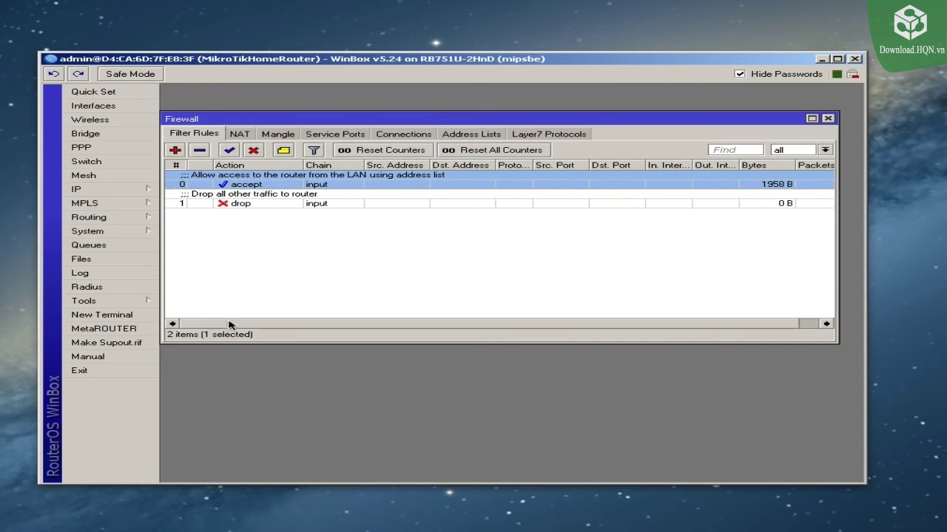
click(263, 260)
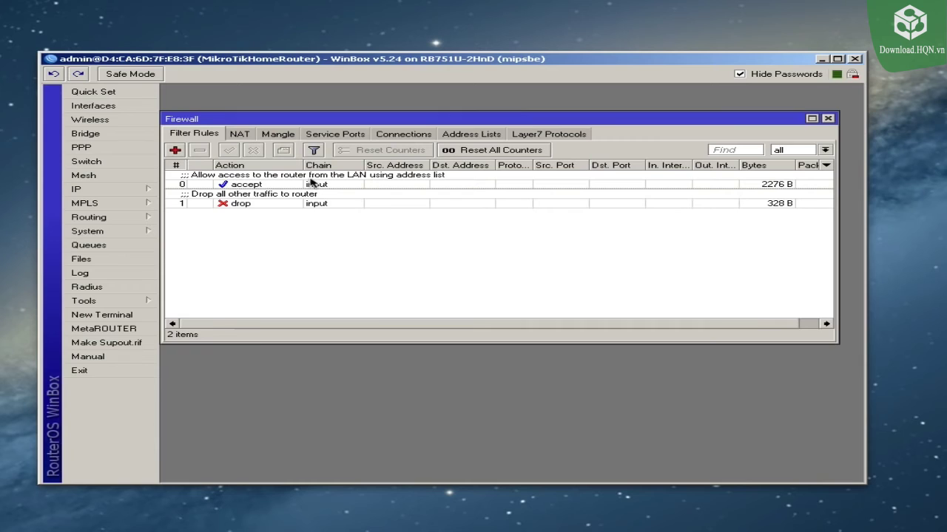
Step: Filter the rule list by chain to show only input rules
click(825, 150)
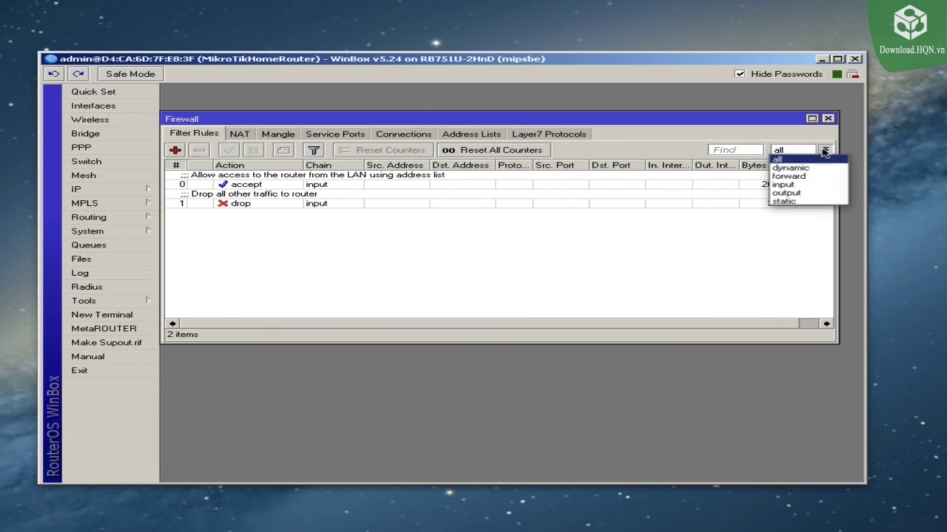
click(797, 185)
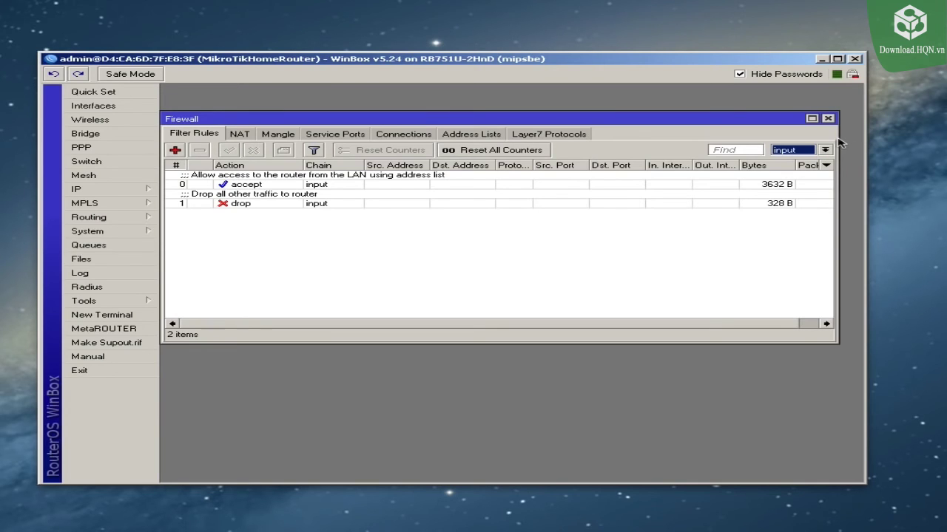
click(619, 231)
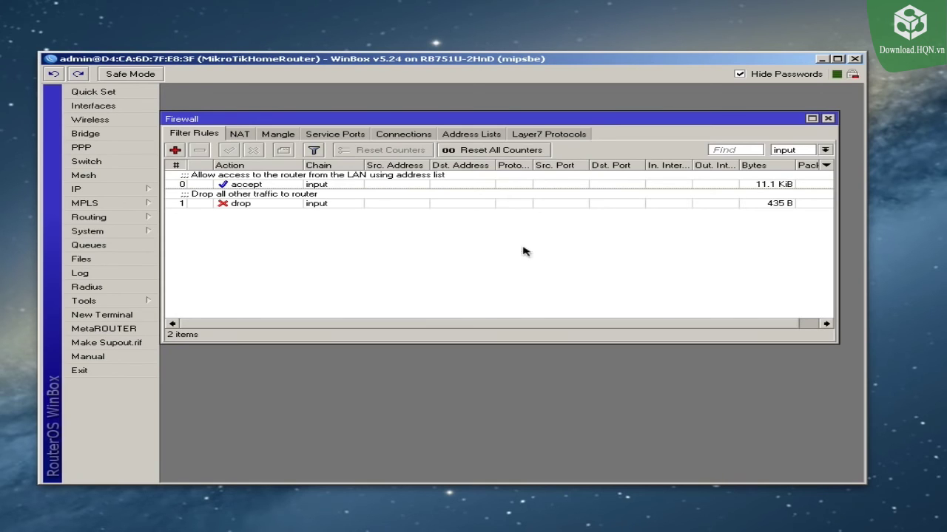
Step: Start a forward-chain rule matching new connections on In. Interface bridge1
click(175, 150)
click(255, 111)
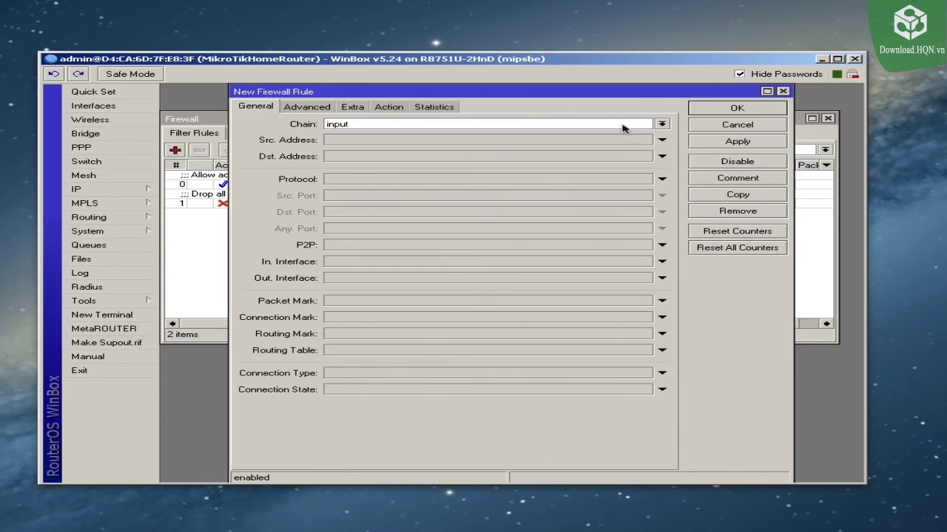
click(661, 124)
click(558, 136)
click(352, 390)
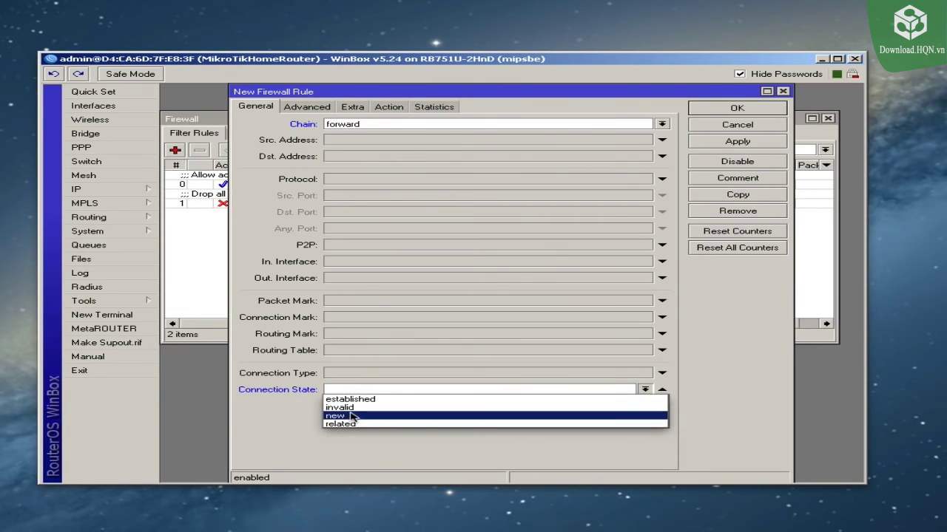
click(352, 417)
click(356, 264)
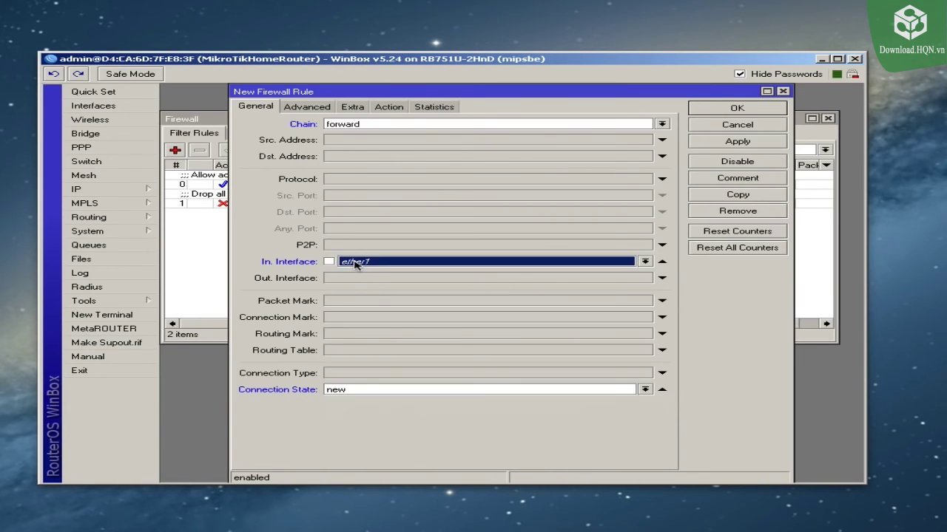
click(380, 262)
click(376, 272)
click(370, 262)
click(375, 273)
Step: Keep the action accept, apply, and comment it 'Allow connections from the LAN'
click(396, 108)
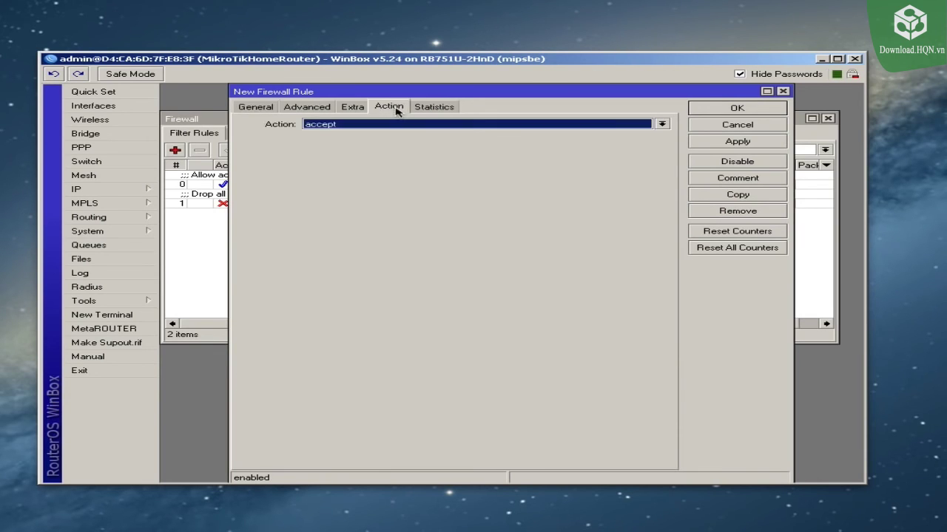
click(737, 143)
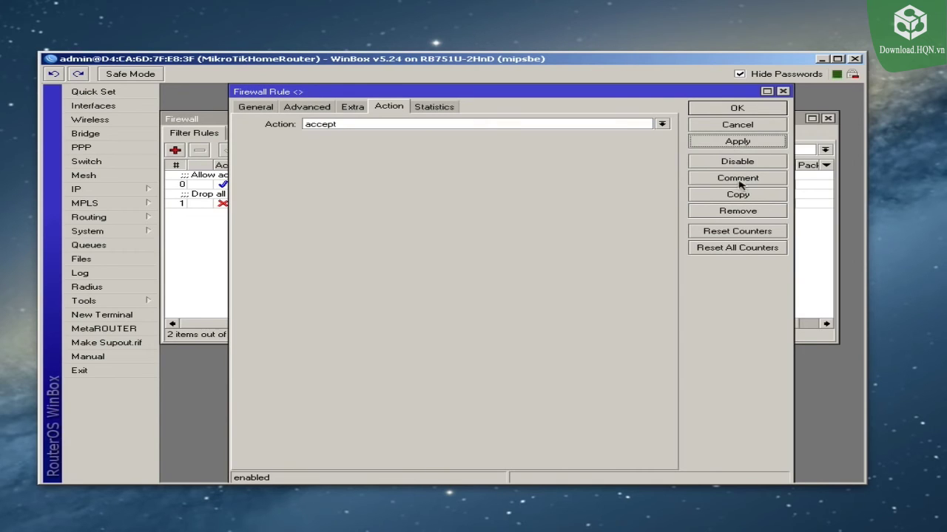
click(739, 180)
text(Allow connections from the LAN)
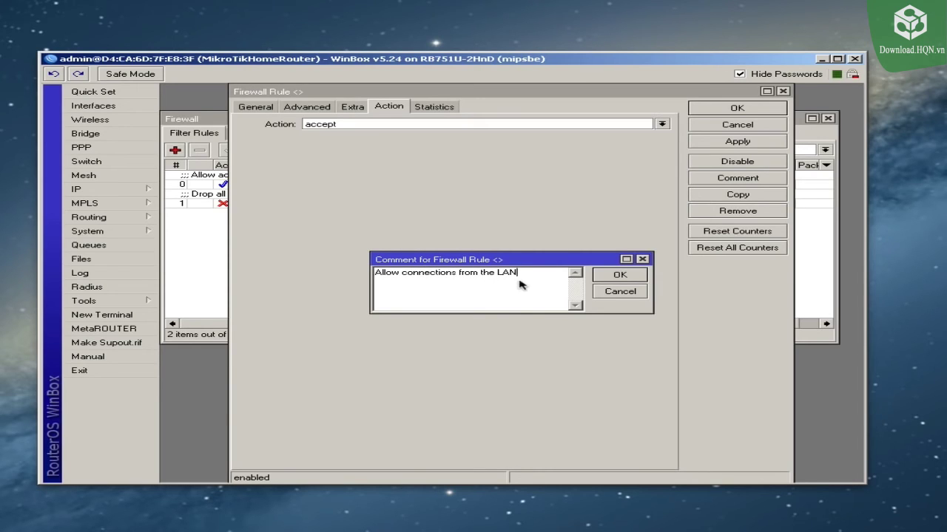
click(619, 274)
click(743, 111)
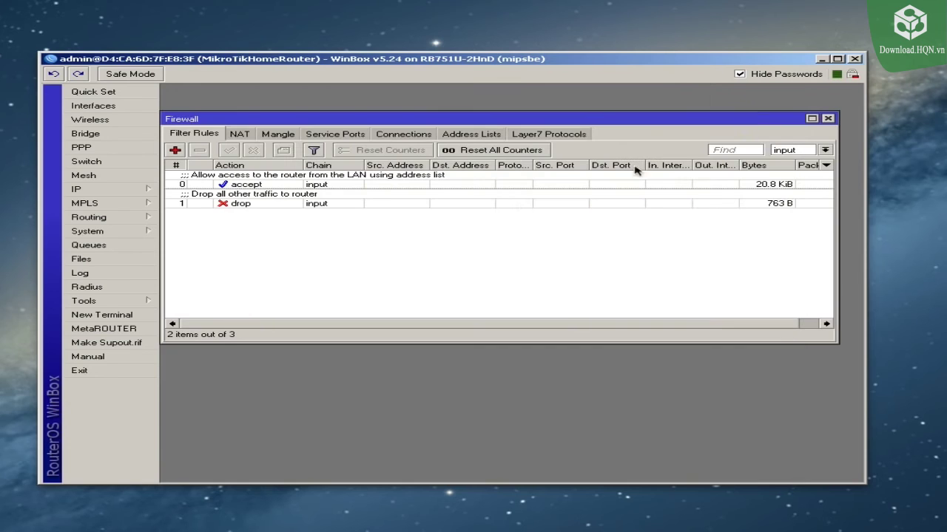
Step: Filter the rule list to show only forward-chain rules
click(825, 151)
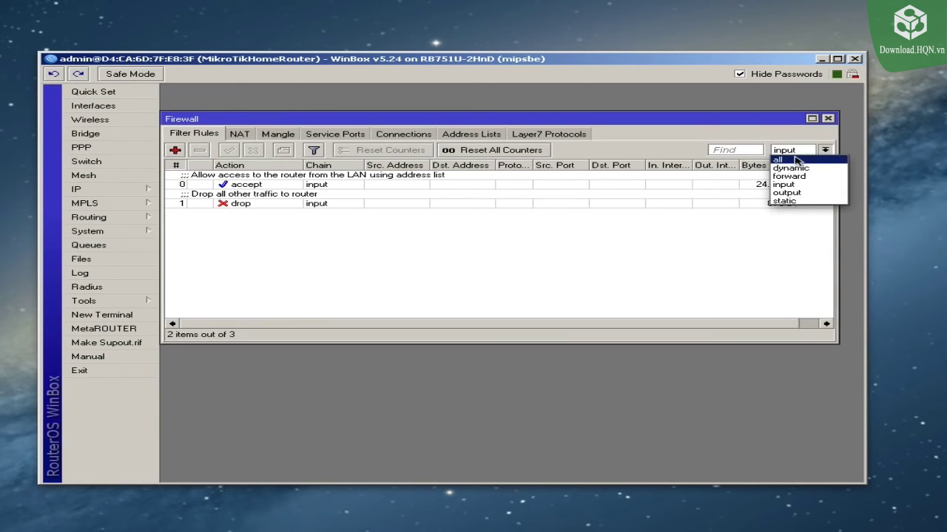
click(795, 159)
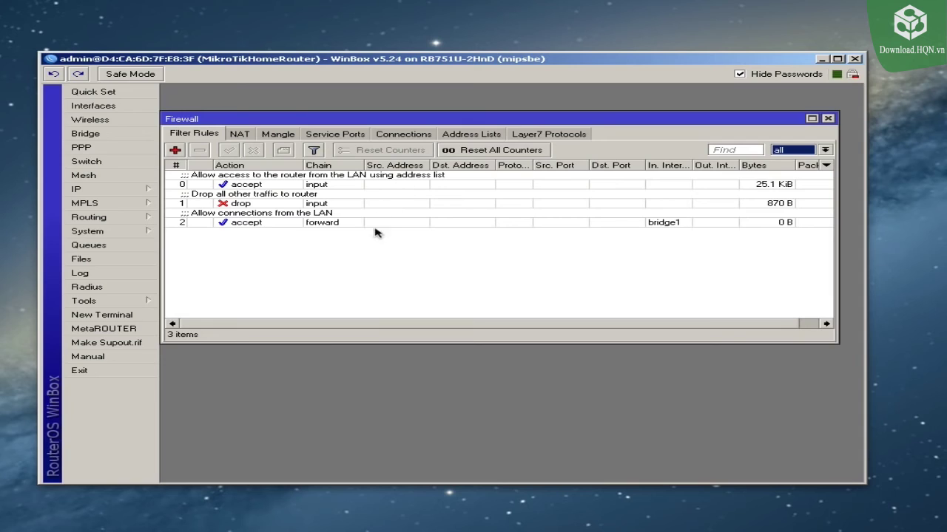
click(824, 149)
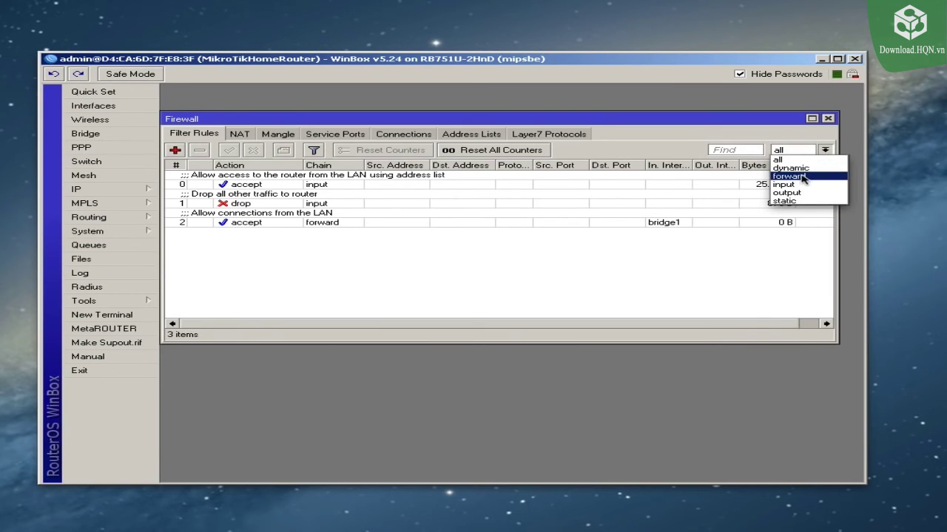
click(803, 179)
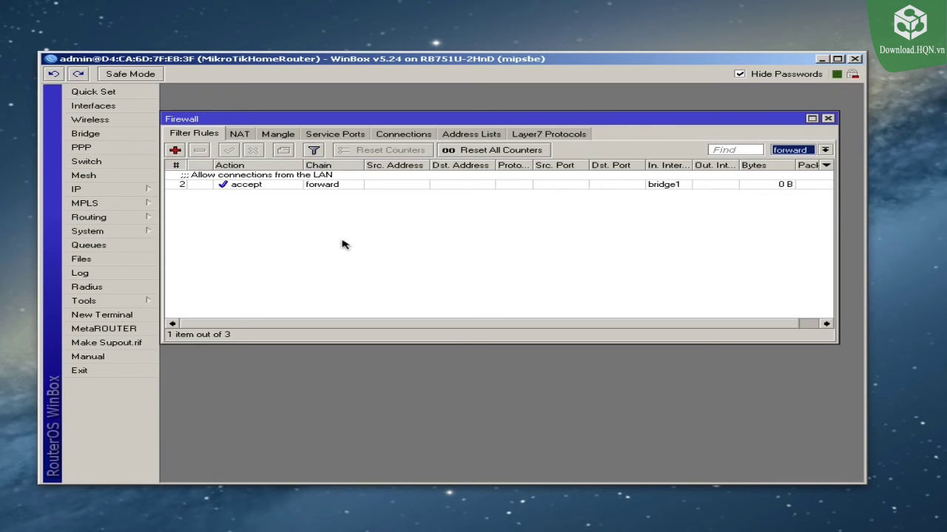
Step: Review the General settings of the 'Allow connections from the LAN' rule
double_click(268, 183)
click(255, 109)
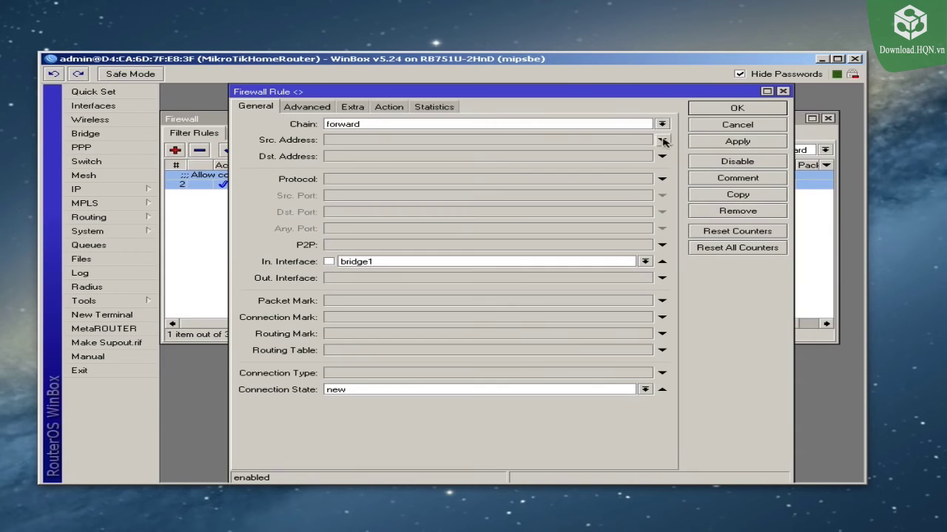
click(711, 109)
Step: Add a forward accept rule for established connections, commented 'Allow established connections'
click(175, 150)
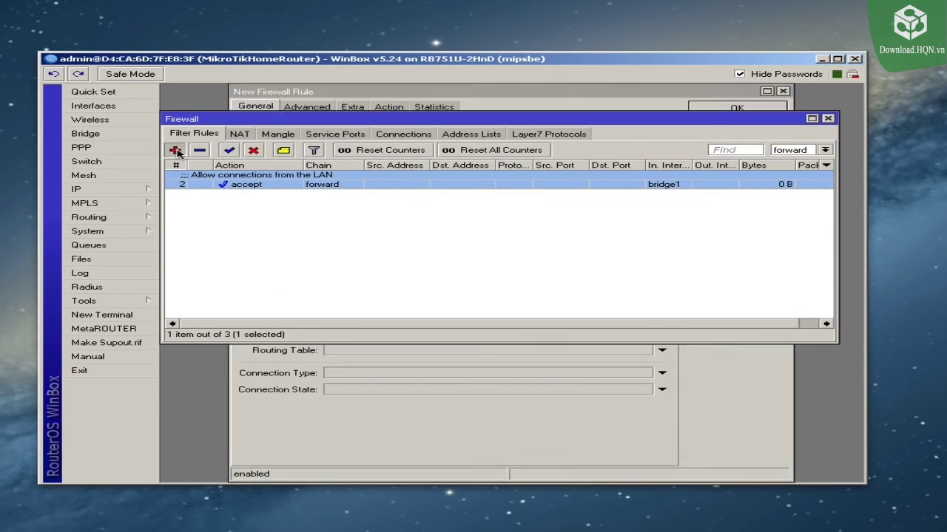
click(345, 390)
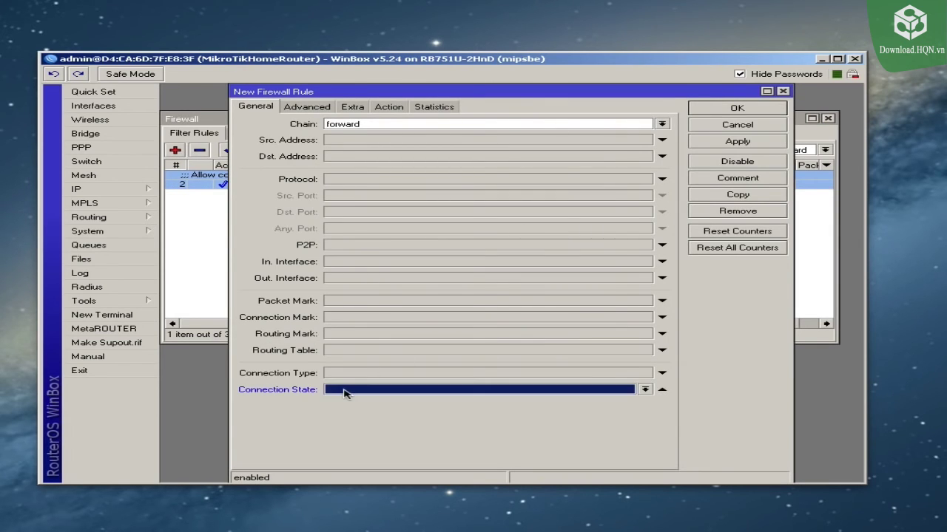
click(352, 399)
click(747, 144)
click(731, 179)
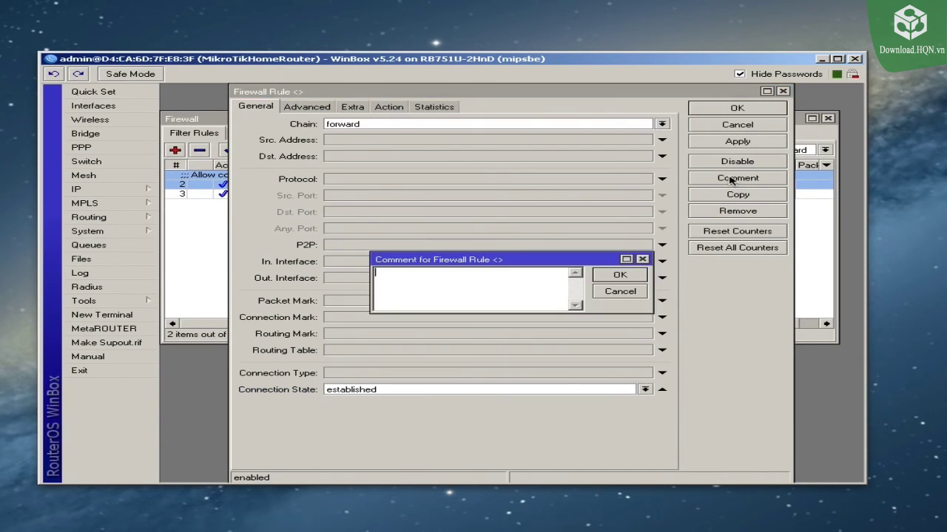
text(Allow established connections)
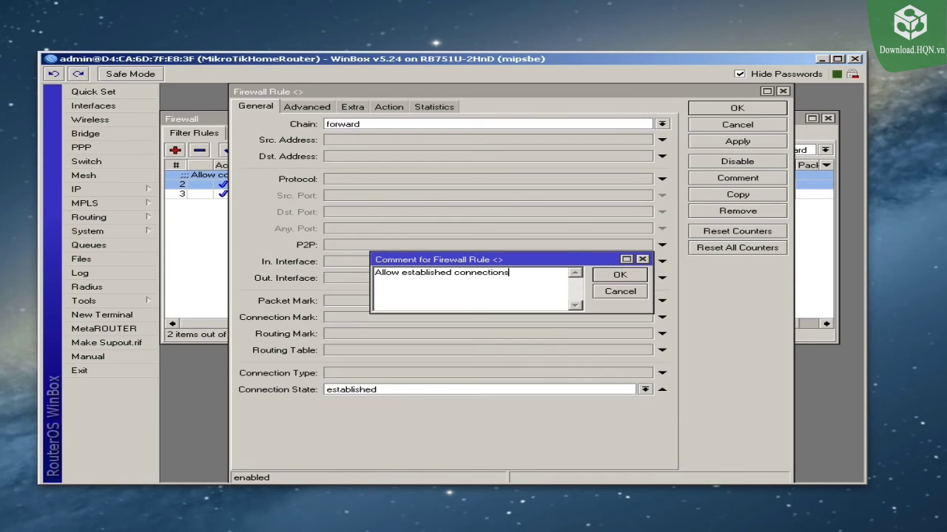
click(620, 275)
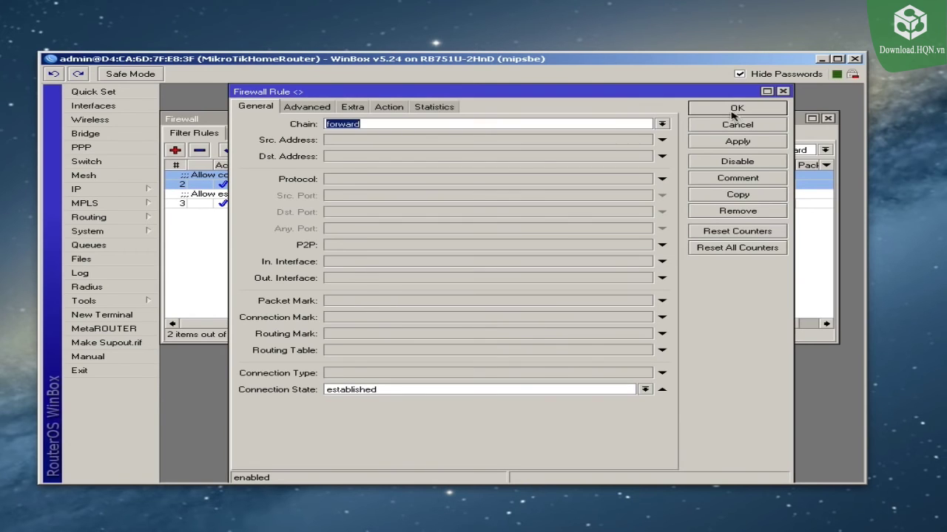
click(738, 108)
click(300, 205)
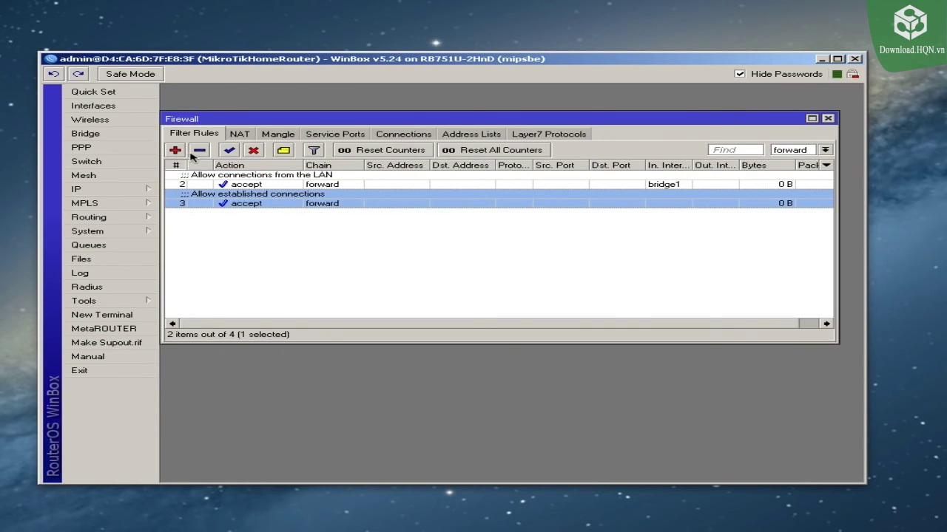
click(178, 151)
Step: Make the new forward rule match related connections, commented 'Allow related connections'
click(486, 391)
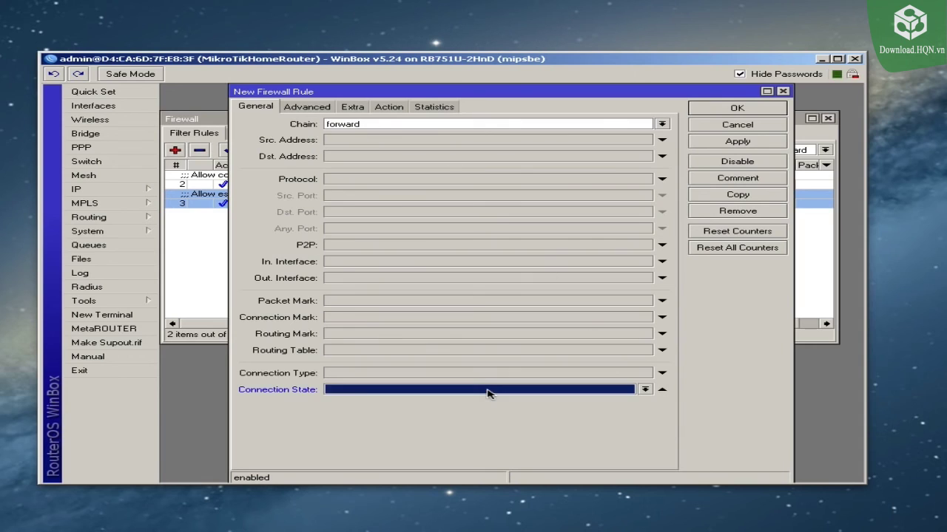
click(363, 424)
click(752, 143)
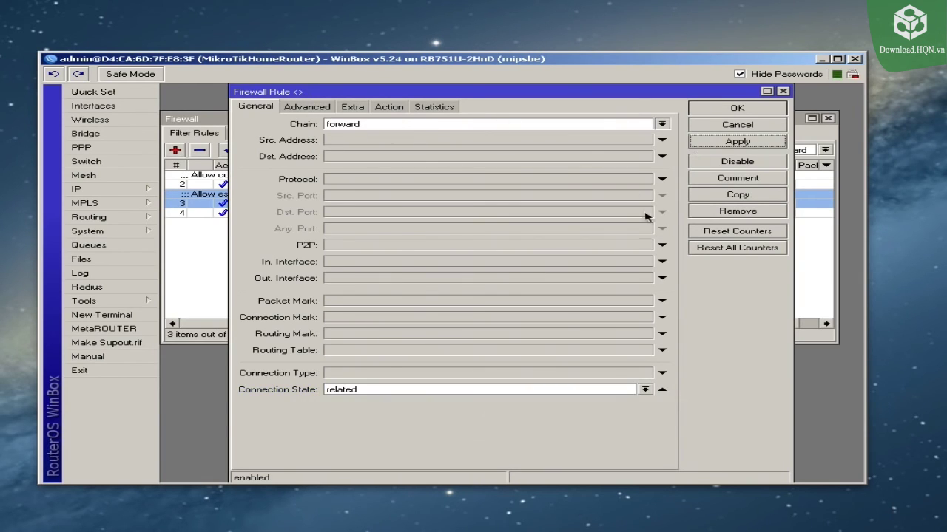
click(733, 181)
text(Allow related connections)
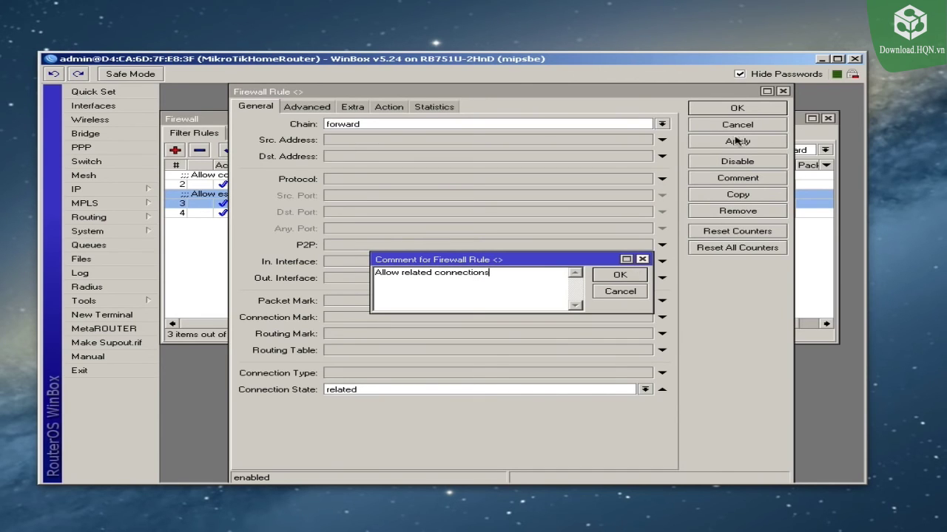
click(718, 110)
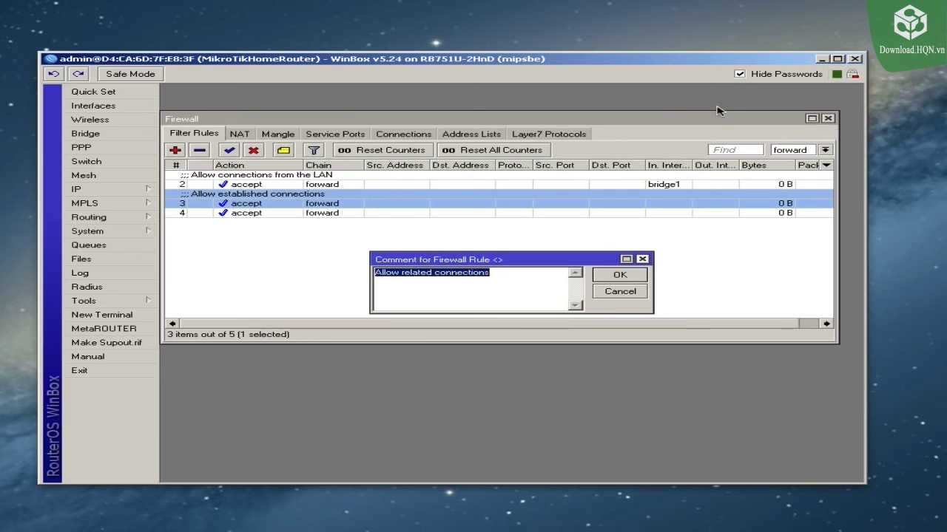
click(618, 275)
Step: Check the LAN and established-connection accept rules in the forward list
click(377, 249)
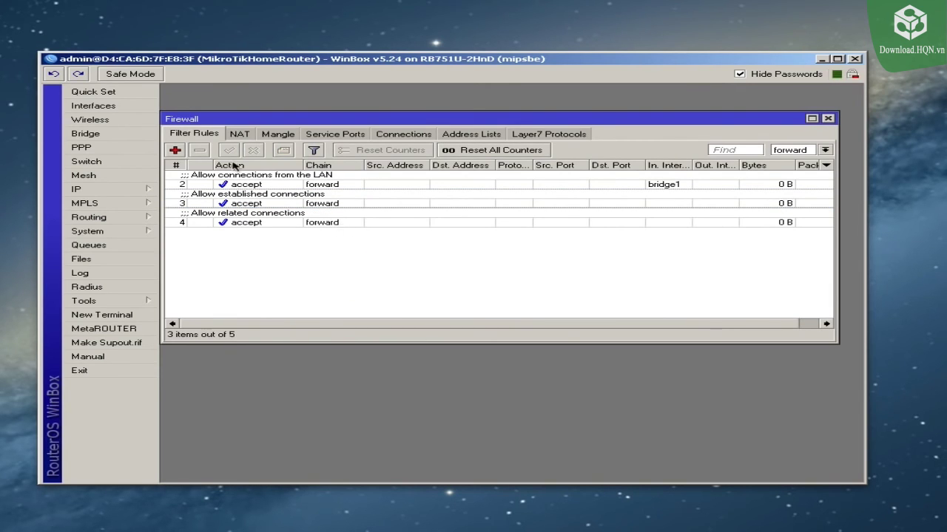
click(274, 185)
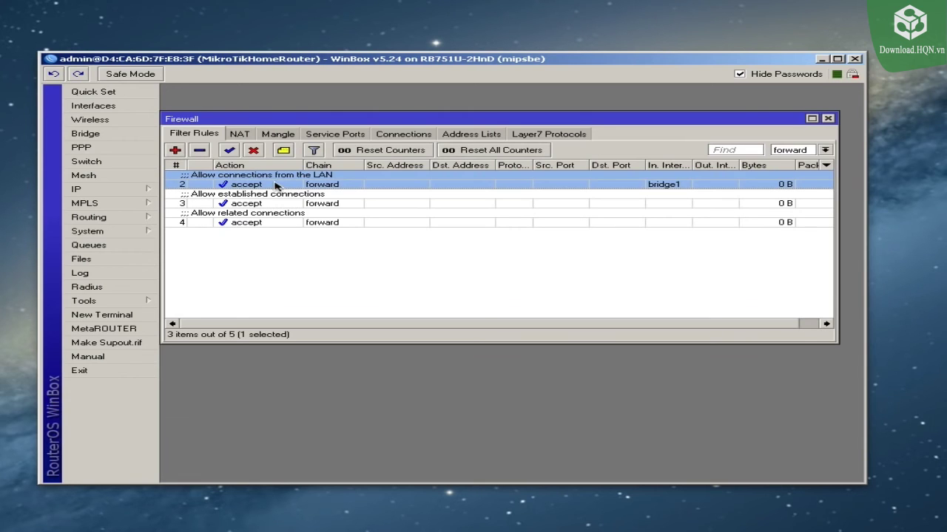
click(272, 204)
Step: Add a new forward-chain rule with action drop and apply it
click(268, 223)
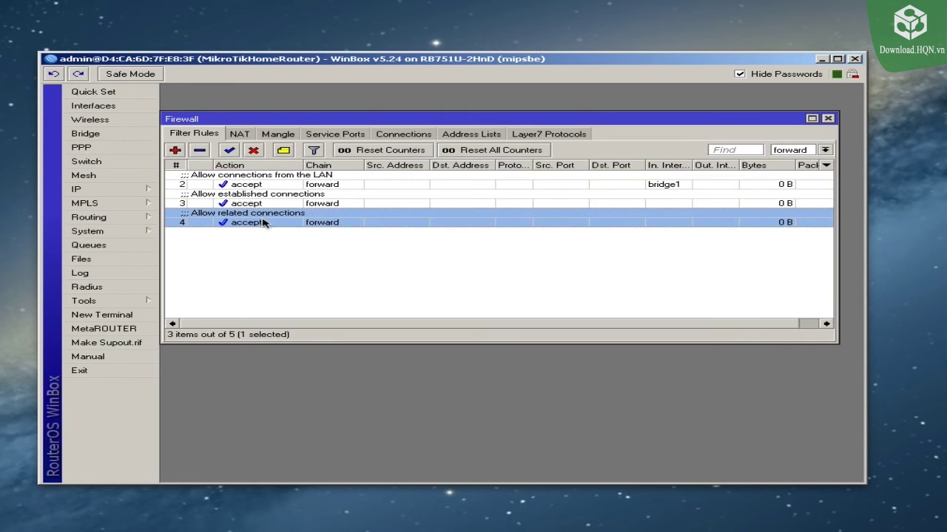
click(272, 245)
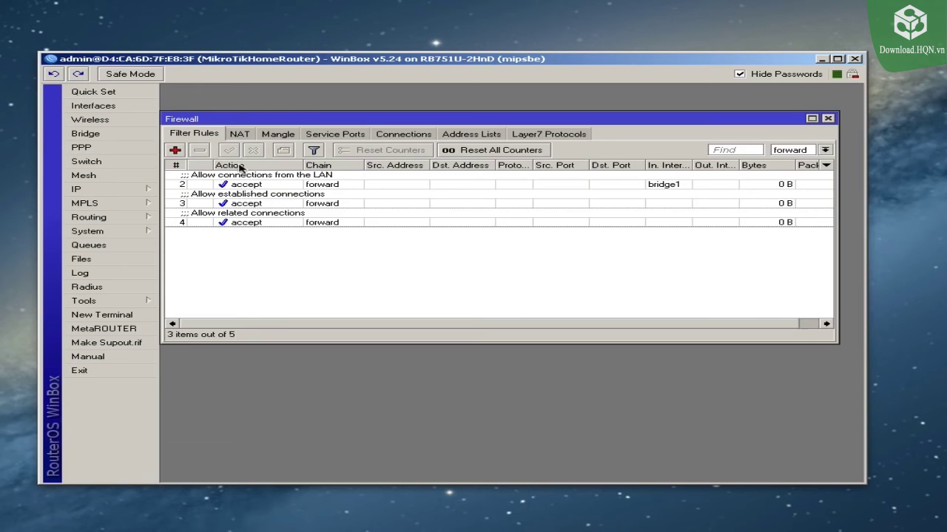
click(175, 150)
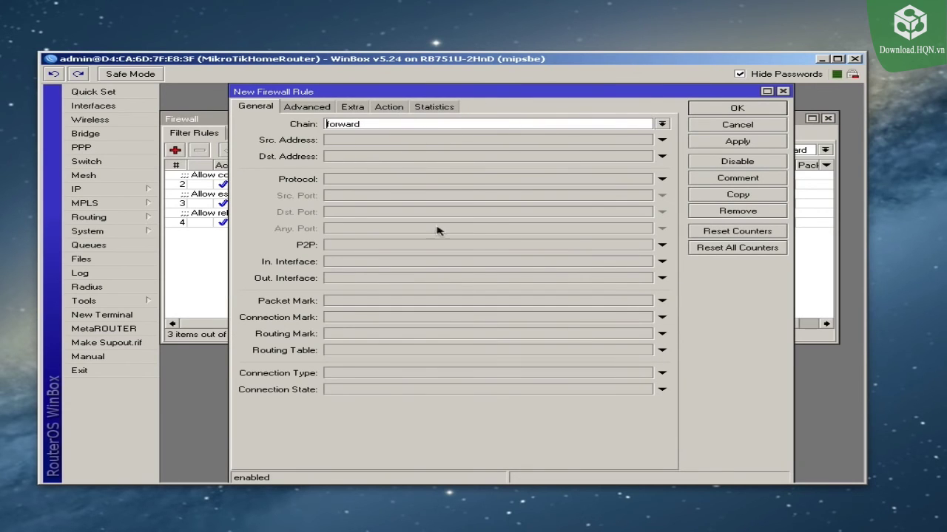
click(392, 108)
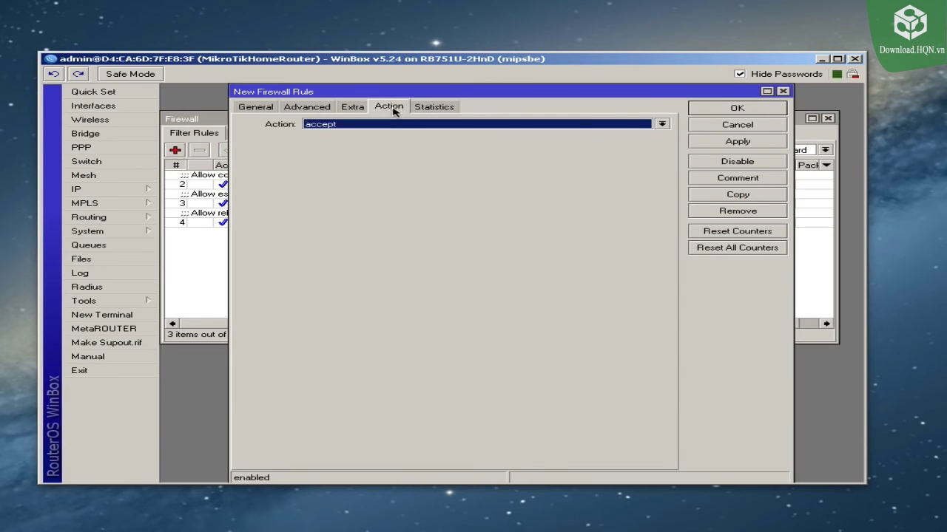
click(373, 126)
click(340, 158)
click(706, 142)
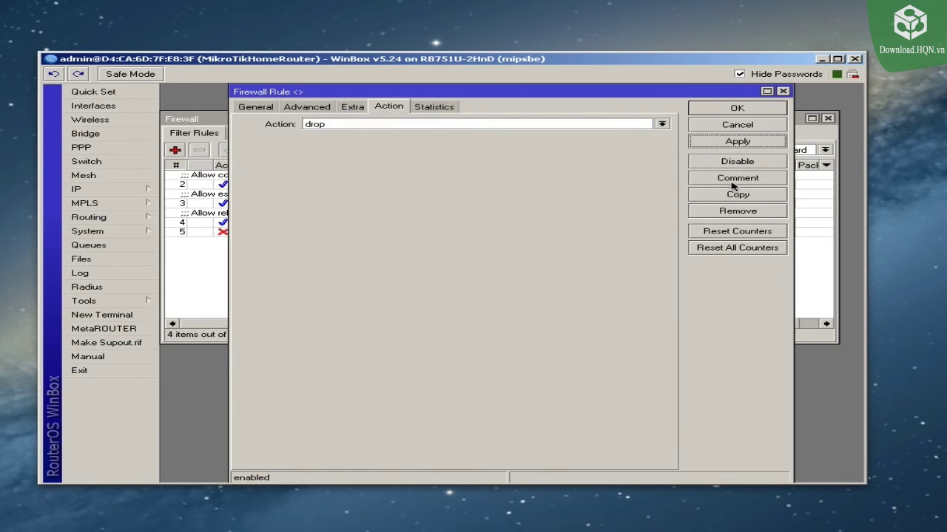
Step: Comment the rule 'Drop all other traffic through the router' and close the editor
click(737, 182)
text(Dr)
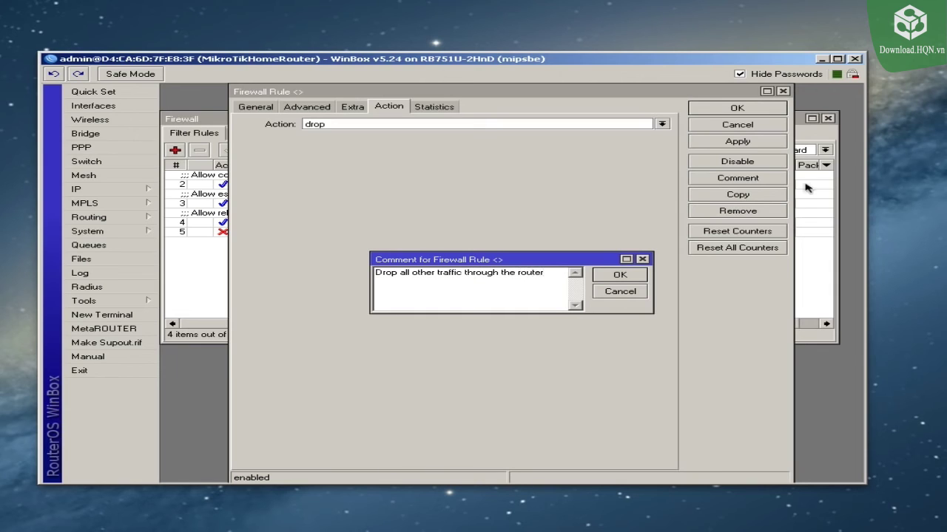
click(619, 277)
click(721, 109)
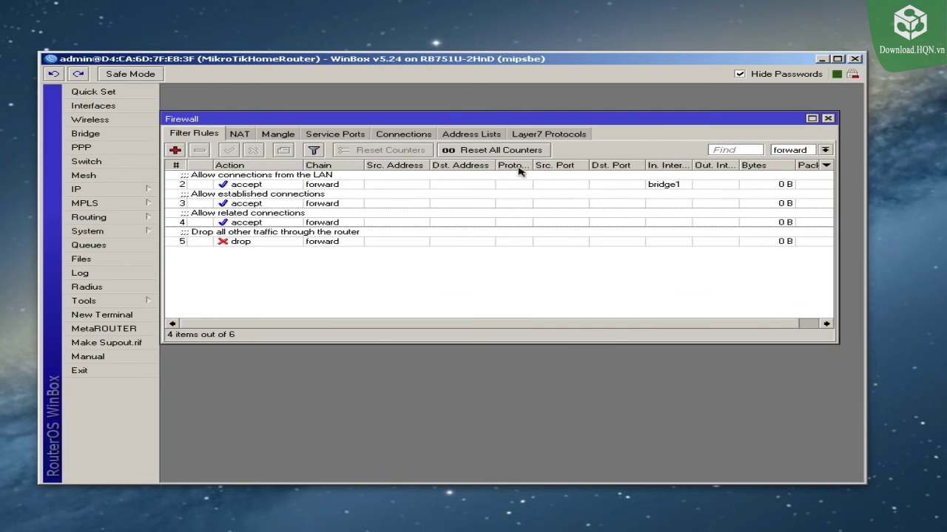
Step: Add a new rule matching connection state invalid with action drop, and apply it
click(174, 150)
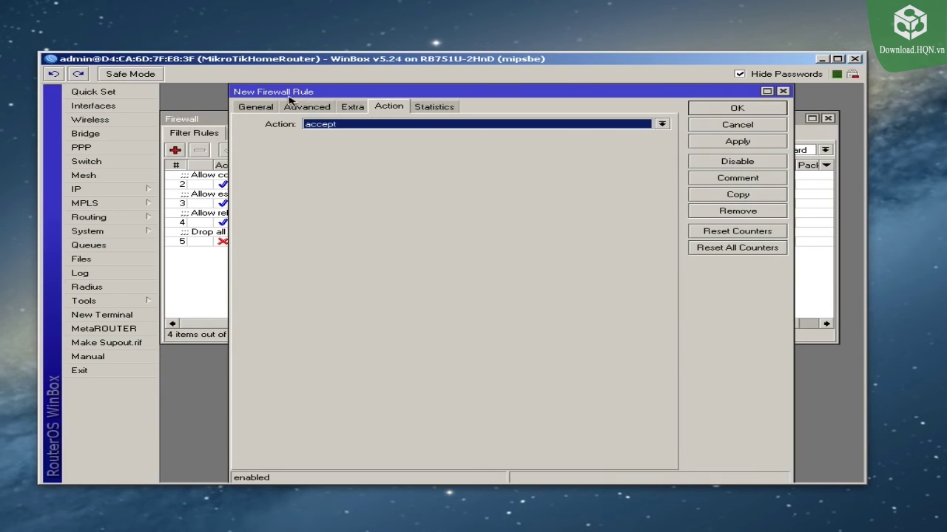
click(256, 107)
click(366, 390)
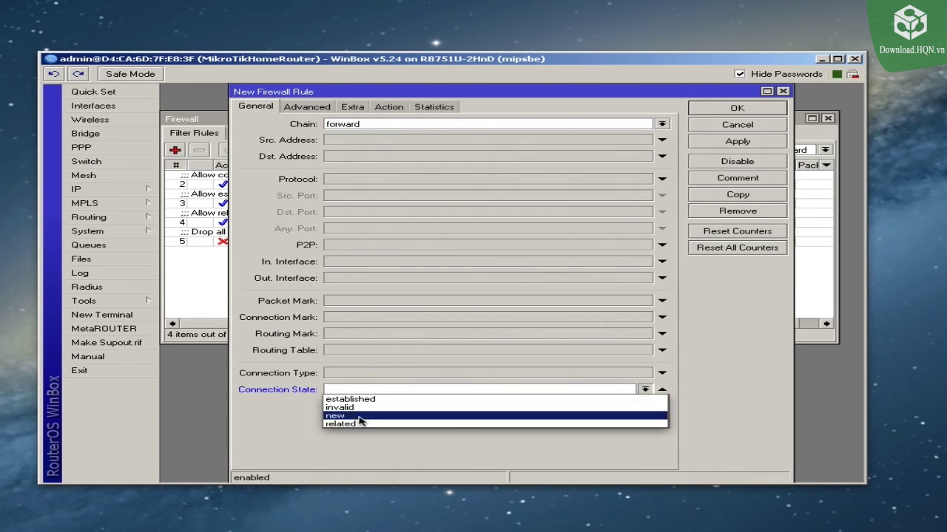
click(353, 408)
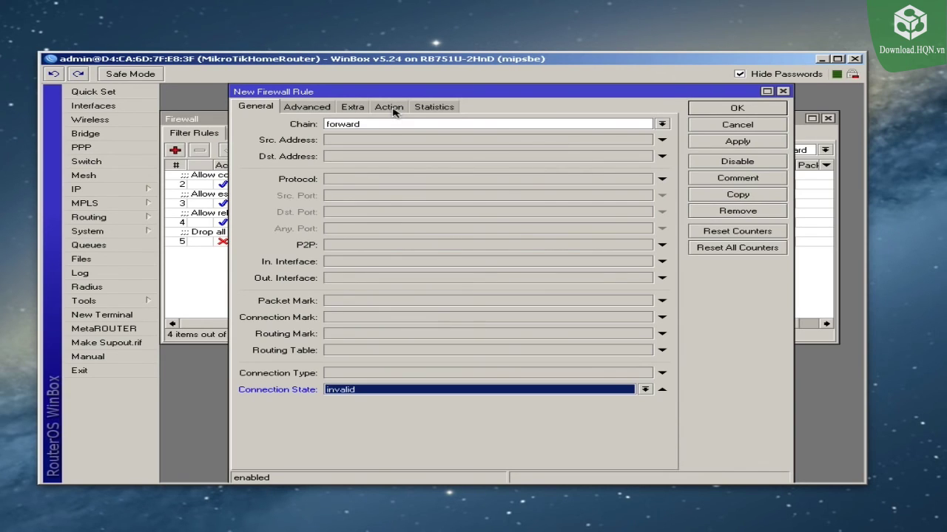
click(393, 108)
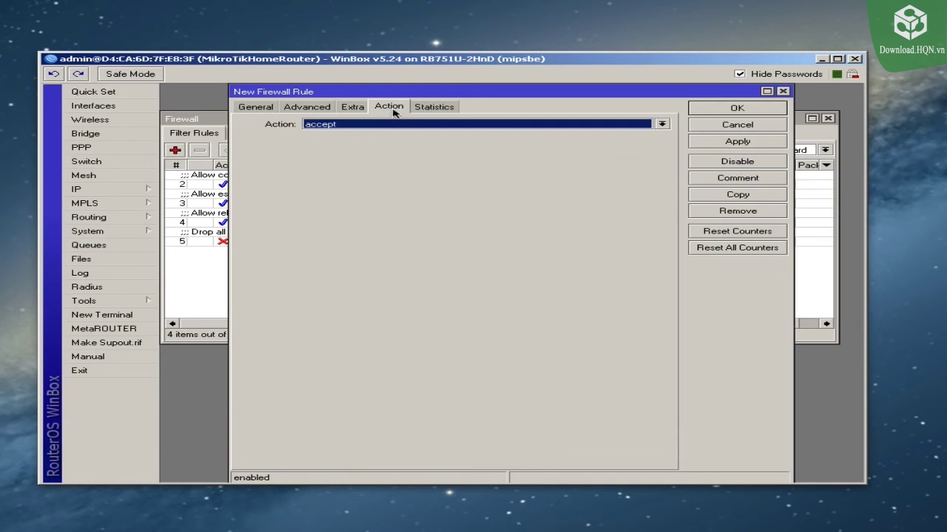
click(379, 126)
click(339, 160)
click(756, 141)
Step: Comment the rule 'Drop invalid connections' and close the editor
click(717, 179)
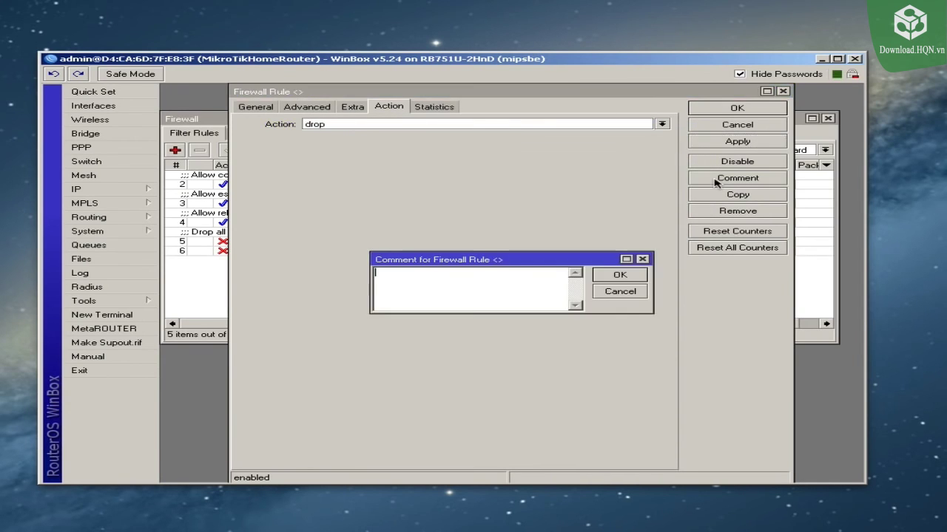
text(Drop invalid conn)
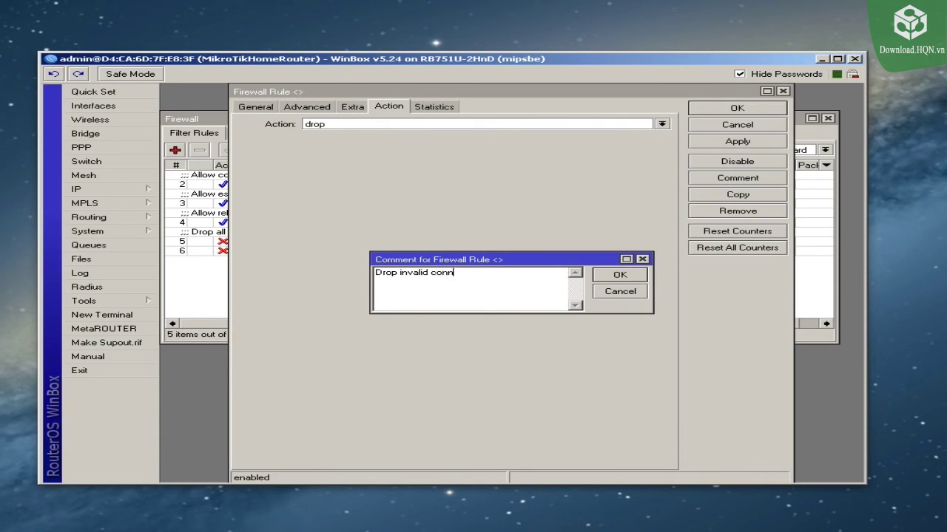
text(ections)
click(619, 274)
click(732, 108)
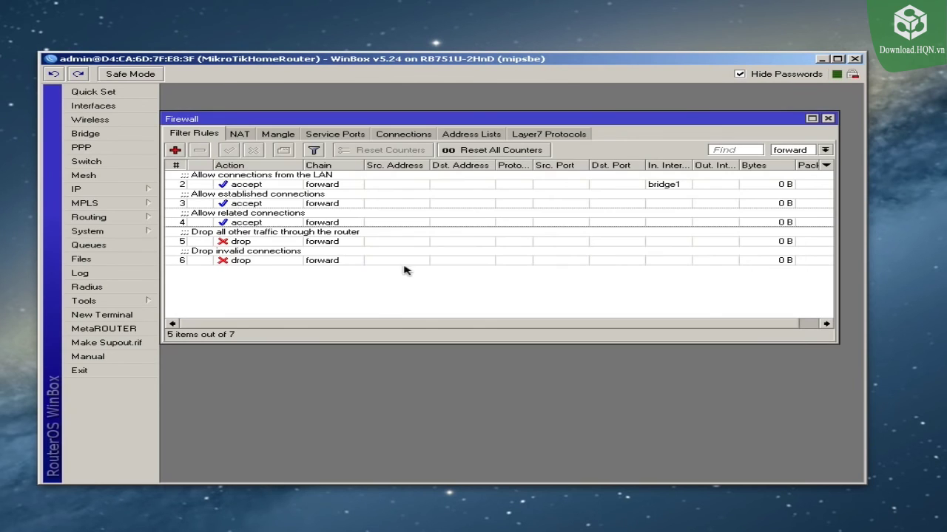
Step: Drag 'Drop invalid connections' to the top of the forward rules and list all chains
click(241, 262)
drag(270, 260, 275, 173)
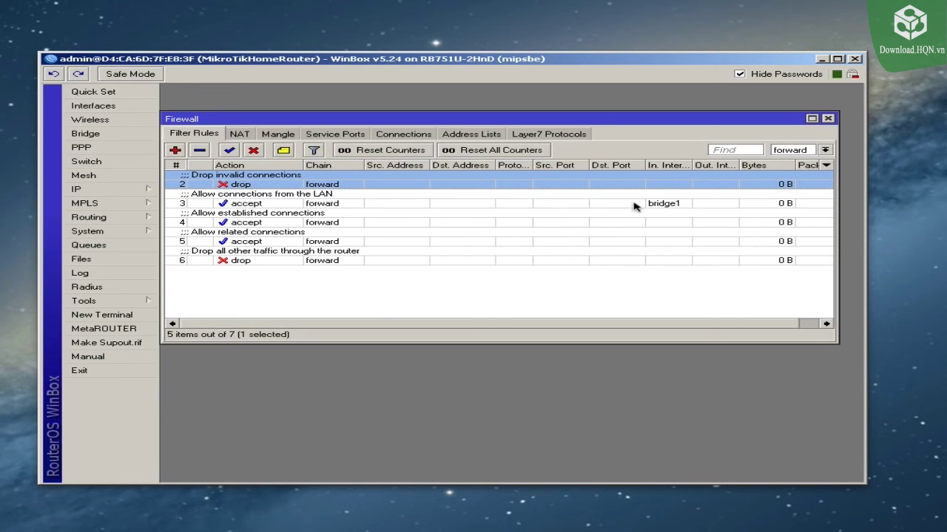
click(824, 150)
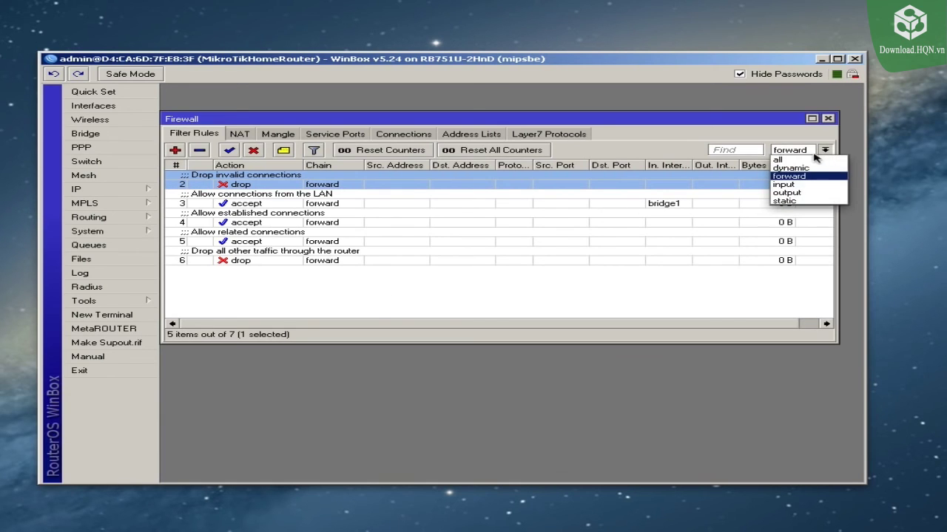
click(795, 158)
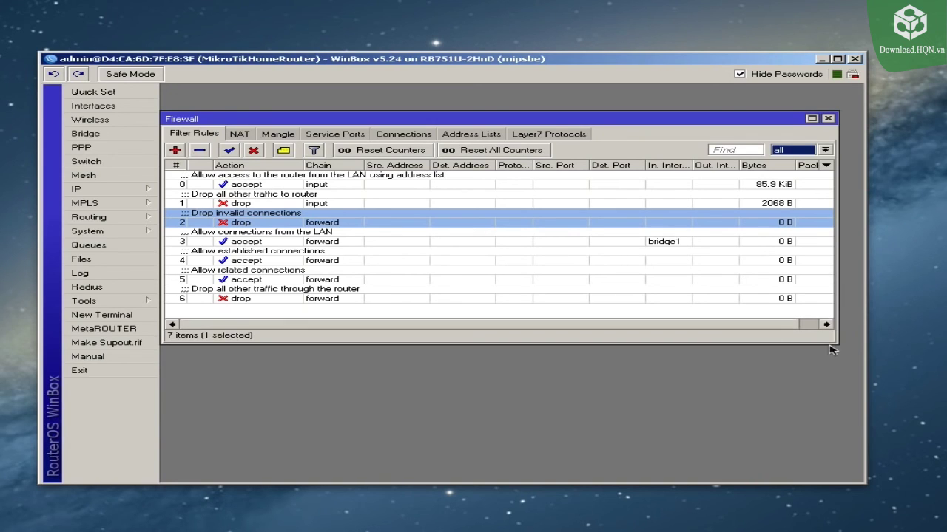
Step: Enlarge the Firewall window and inspect the catch-all forward drop and LAN input rules
drag(829, 343, 840, 401)
click(517, 290)
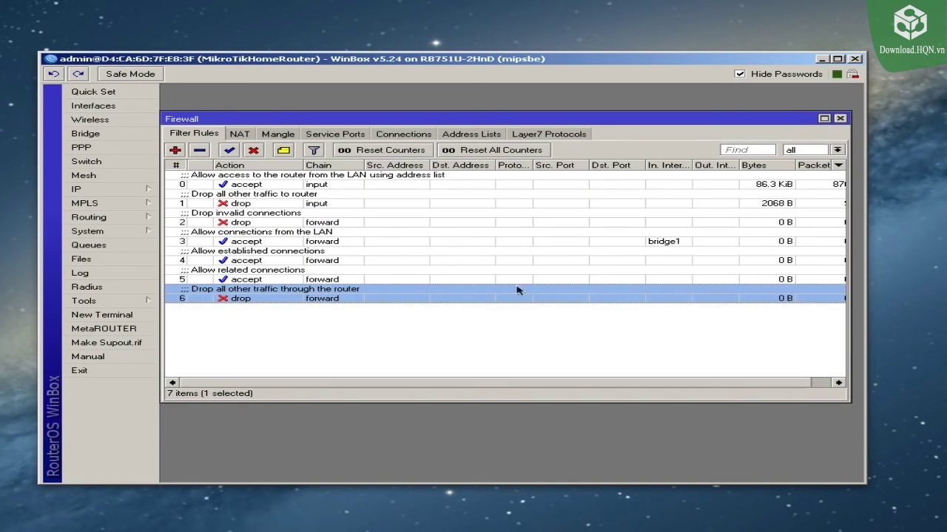
click(330, 186)
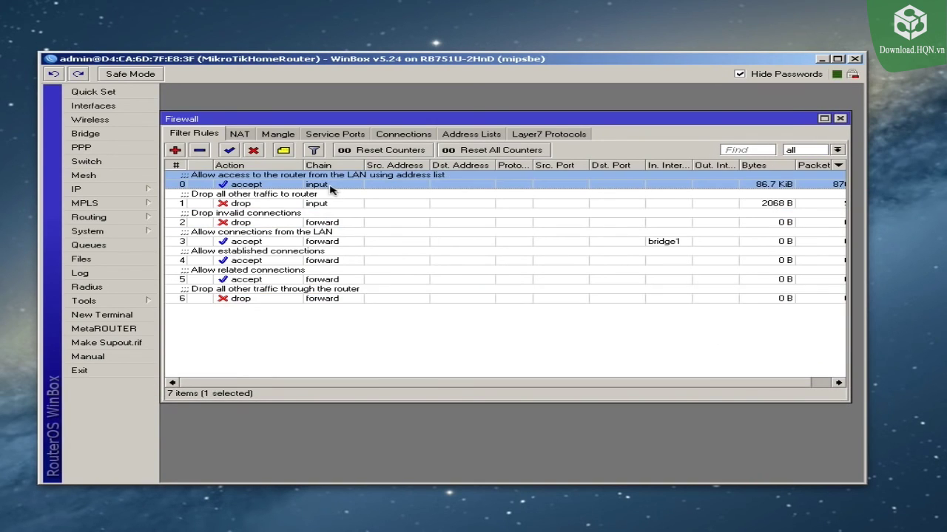
click(817, 151)
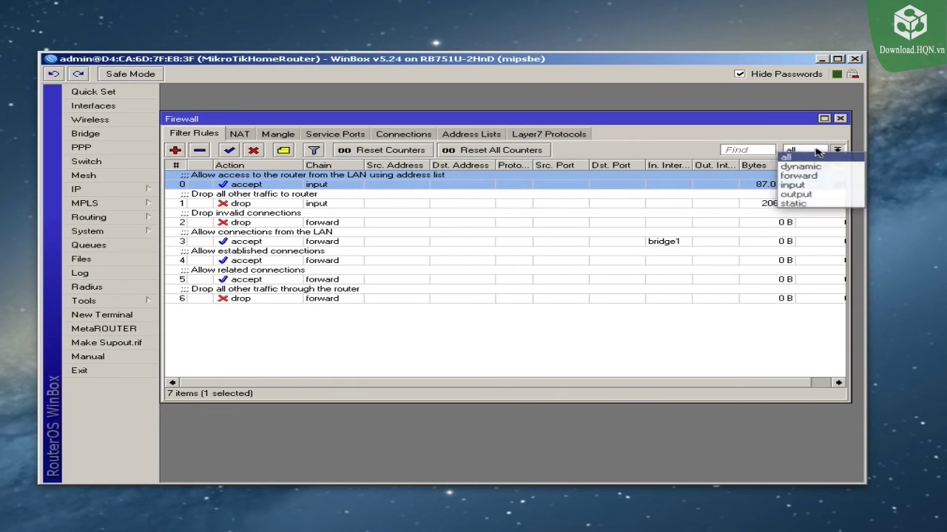
Step: Filter the list to the input chain and review its LAN accept and drop-all rules
click(814, 183)
click(320, 246)
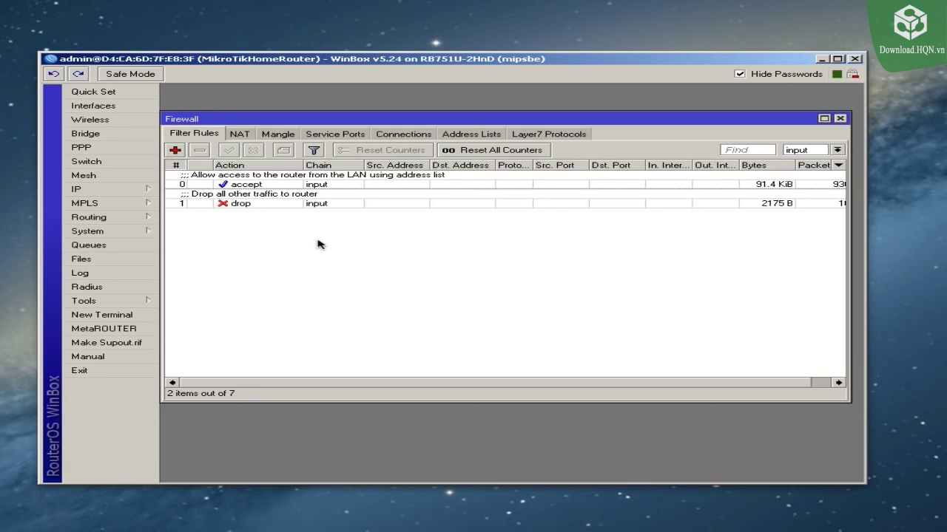
click(265, 183)
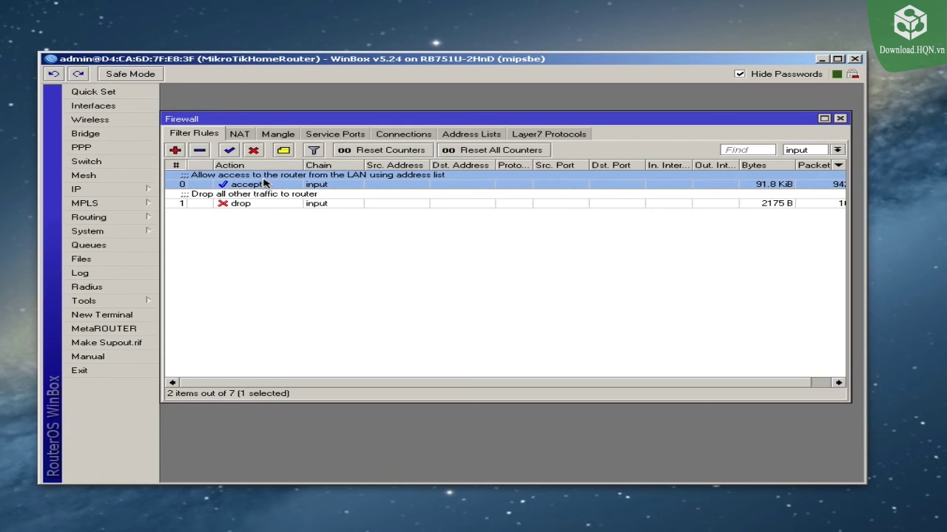
click(323, 204)
click(330, 224)
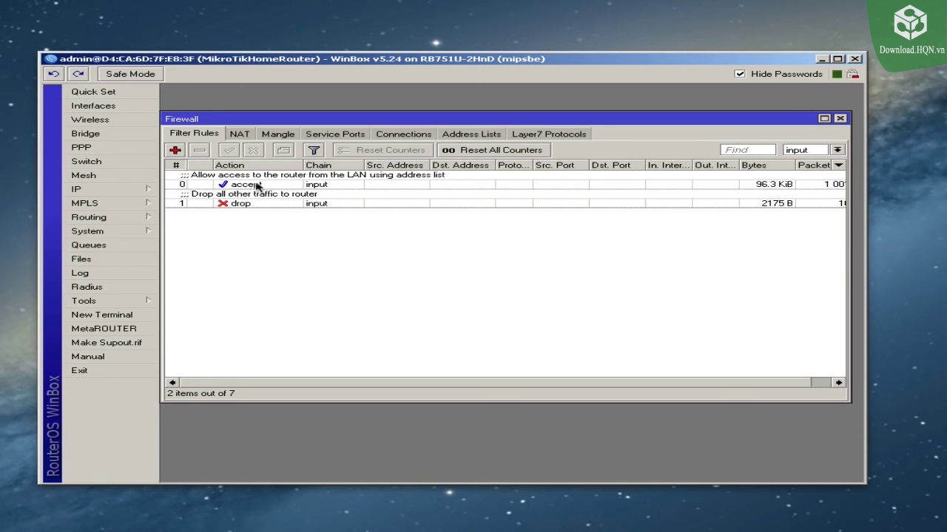
Step: Add an input-chain accept rule matching established connections and apply it
click(175, 150)
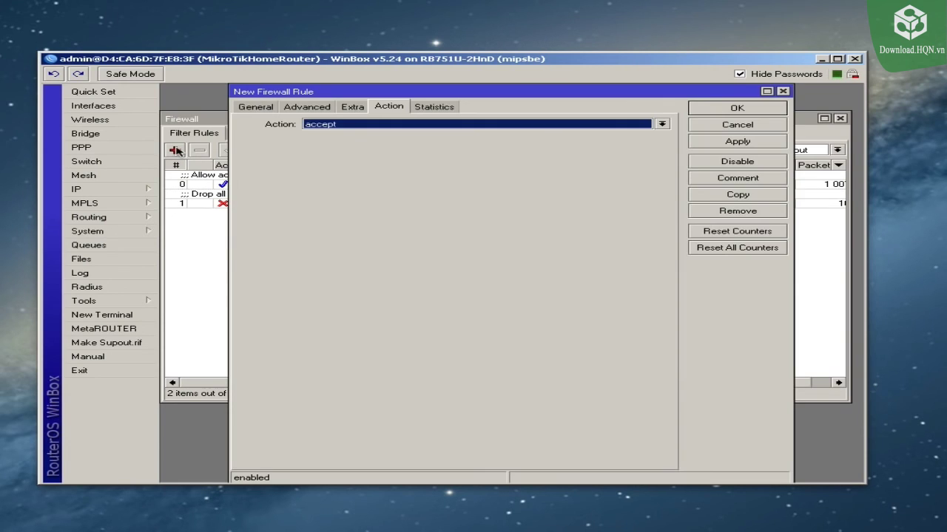
click(259, 107)
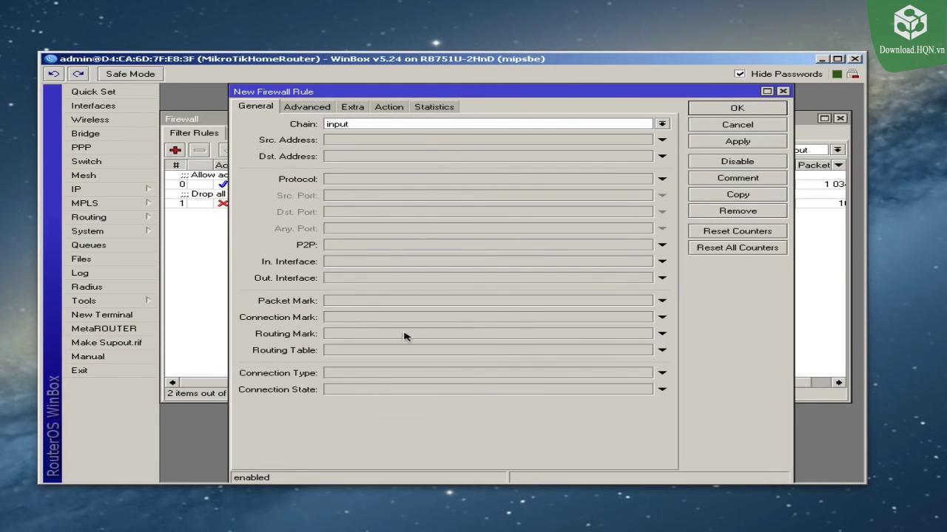
click(362, 391)
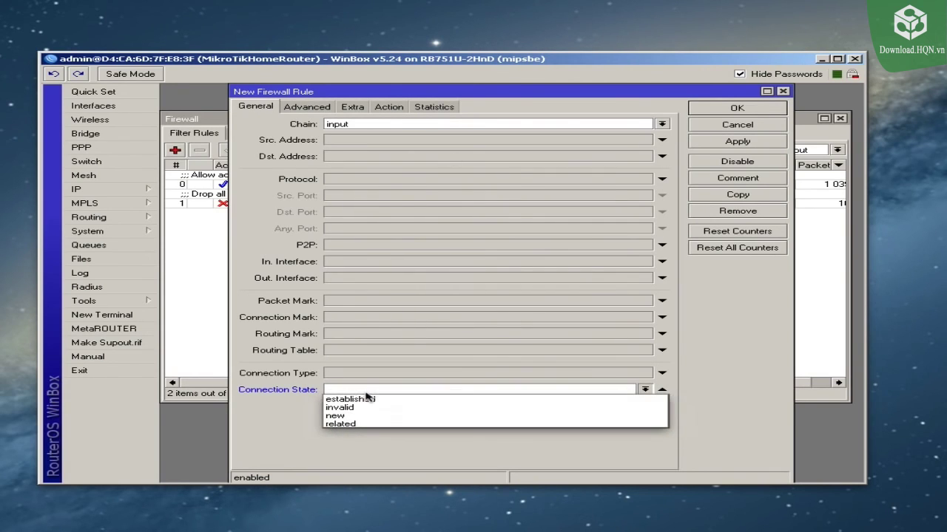
click(363, 404)
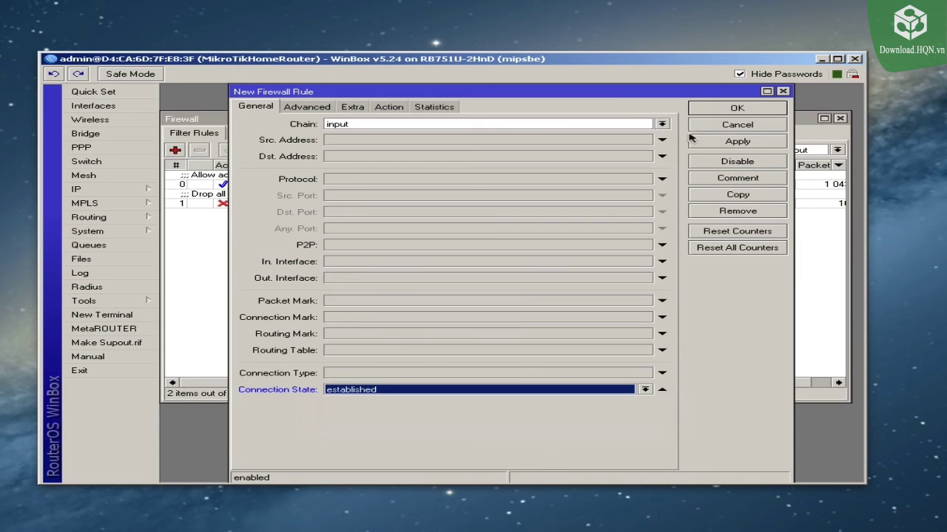
click(430, 109)
click(401, 108)
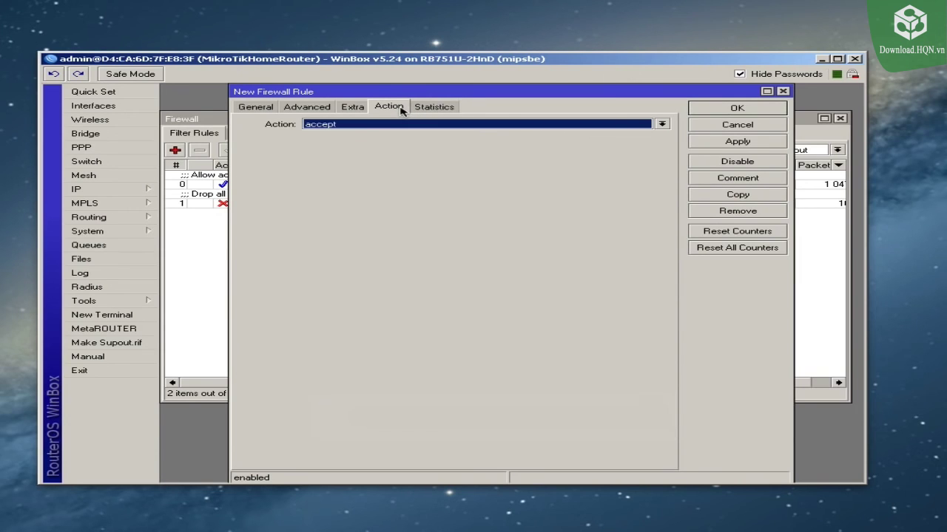
click(767, 144)
Step: Comment the rule 'Allow established connection to the router' and apply
click(744, 180)
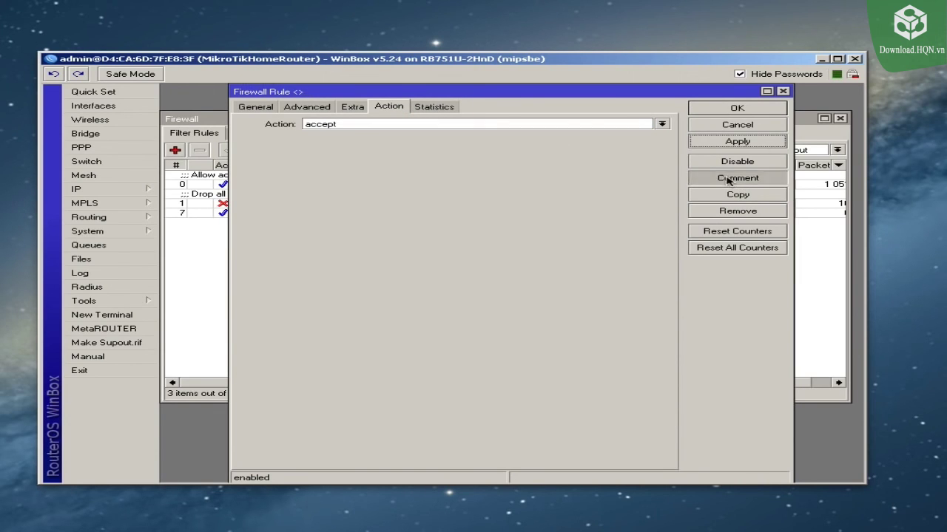
text(Allo)
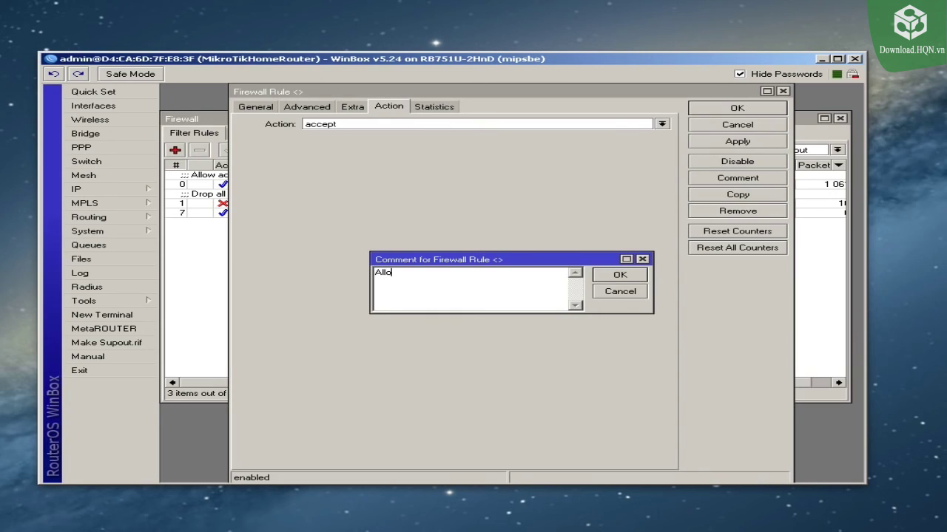
text(w established connection to the router)
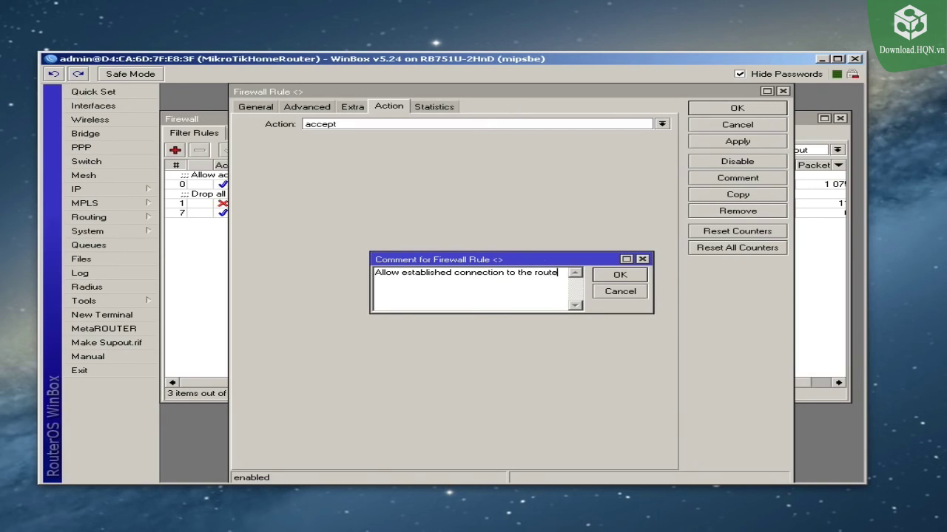
click(616, 275)
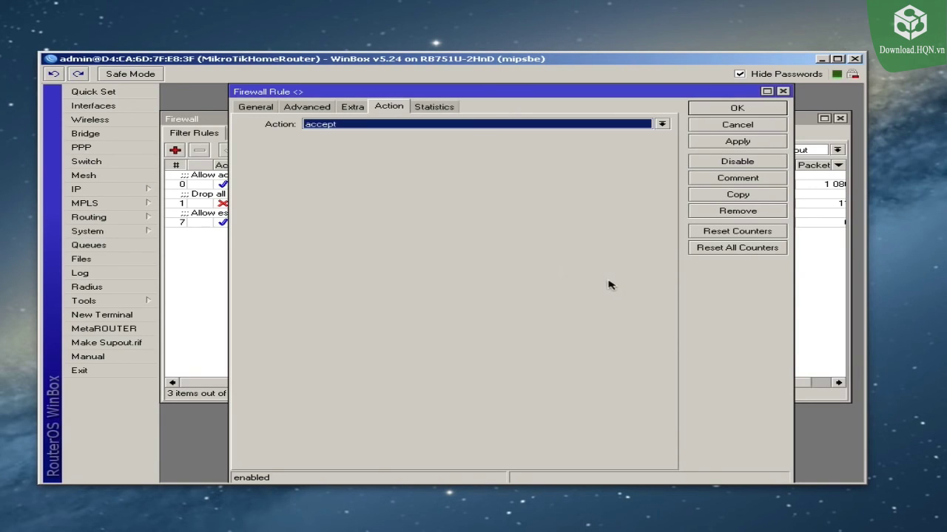
click(712, 144)
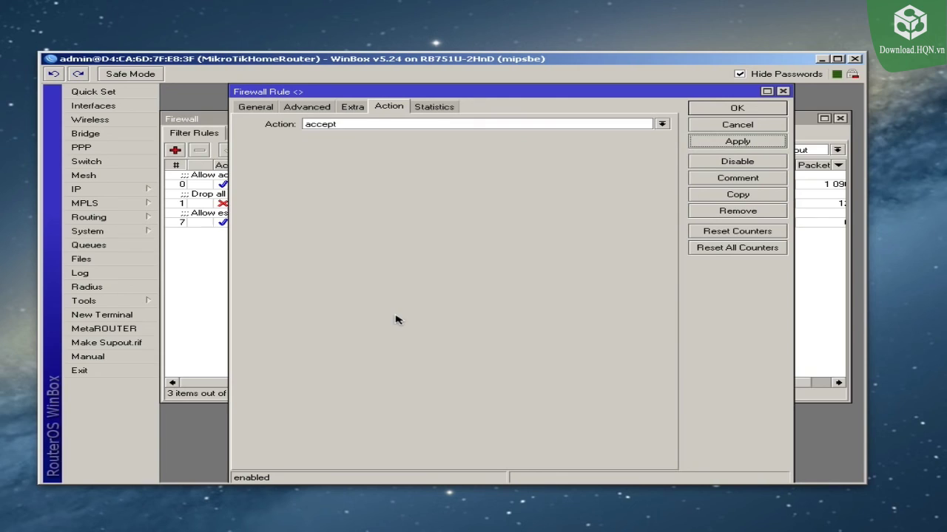
click(251, 108)
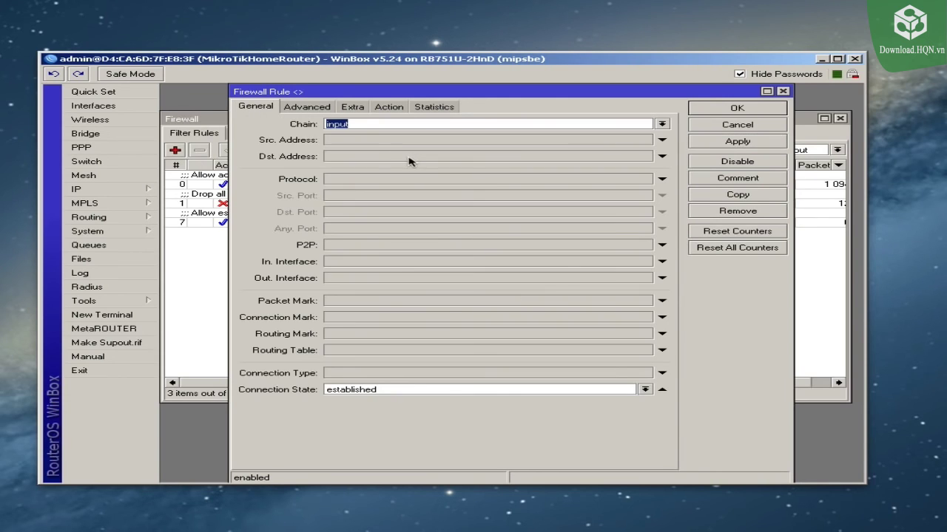
Step: Copy the established rule as a new accept rule matching related connections
click(729, 196)
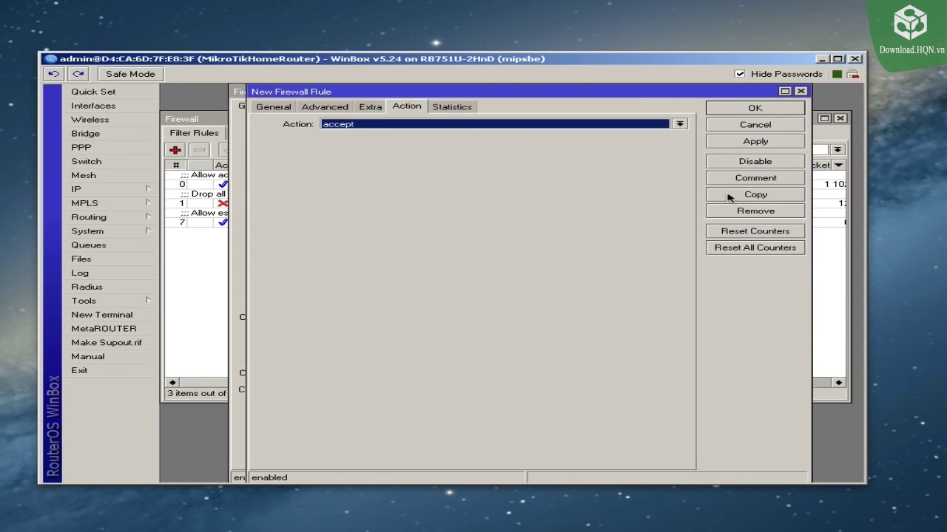
click(269, 109)
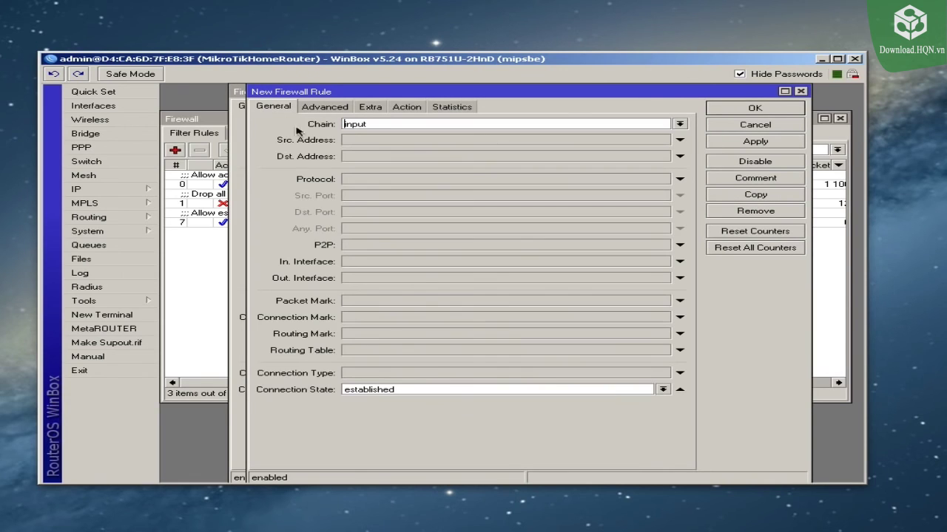
click(396, 391)
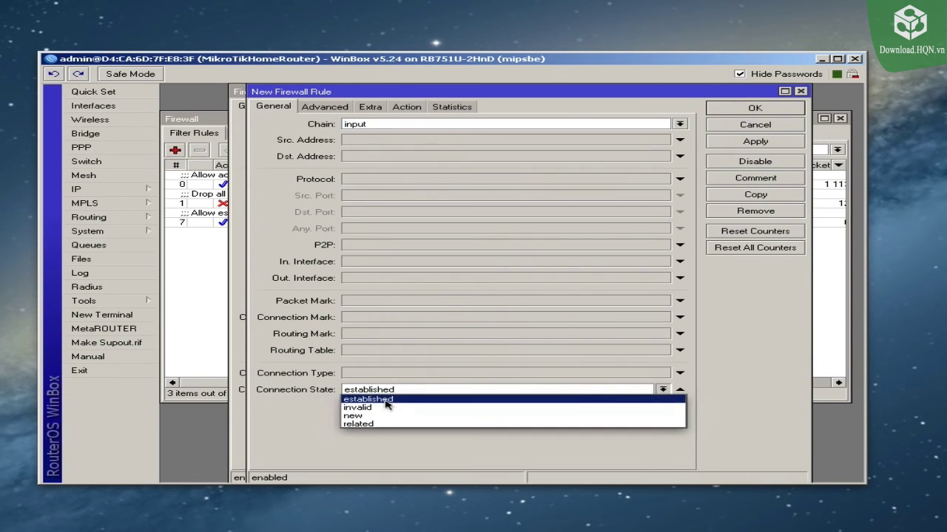
click(377, 424)
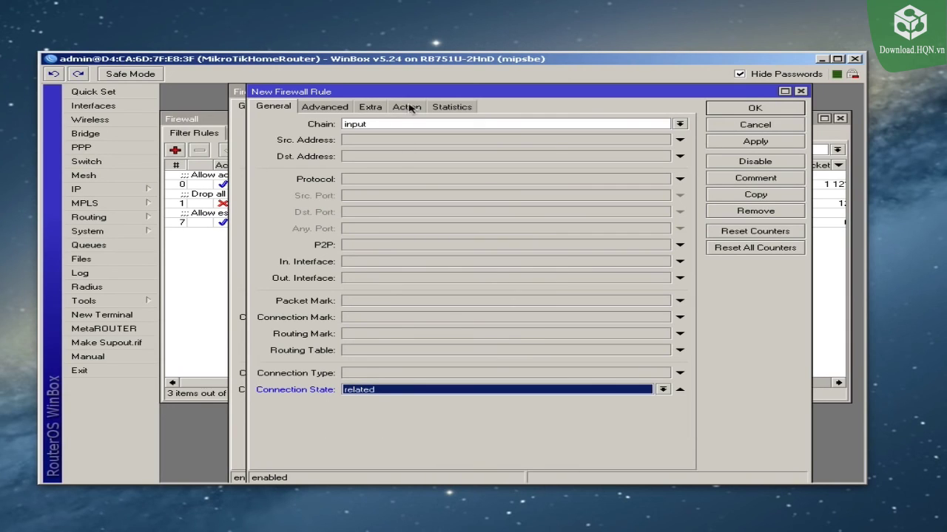
click(407, 107)
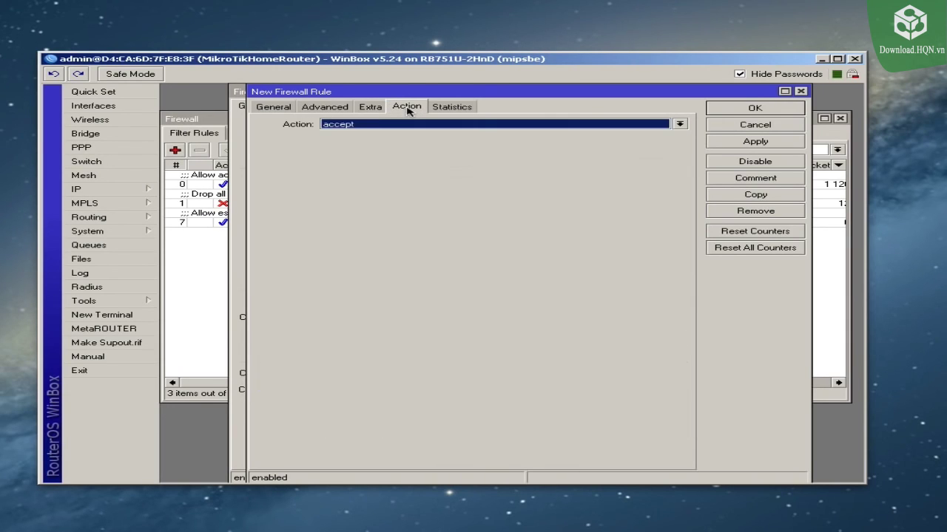
click(732, 142)
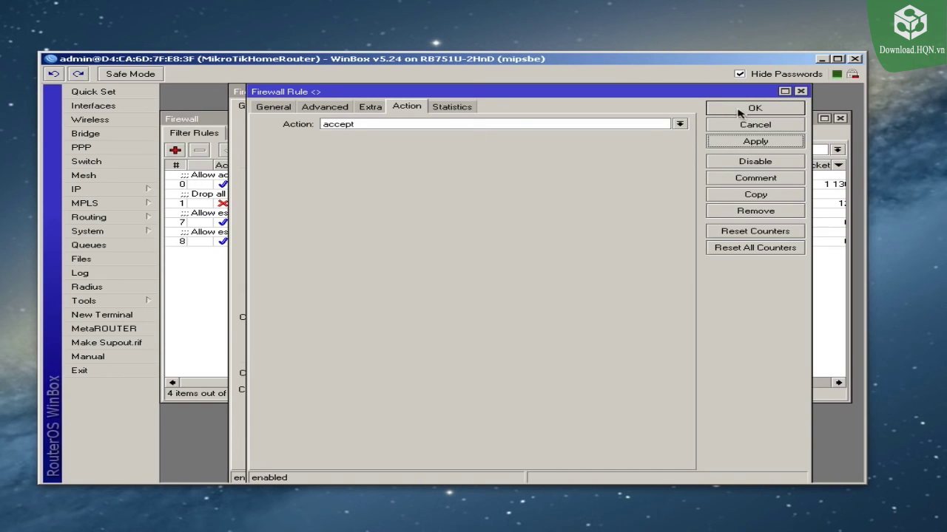
click(744, 108)
click(726, 111)
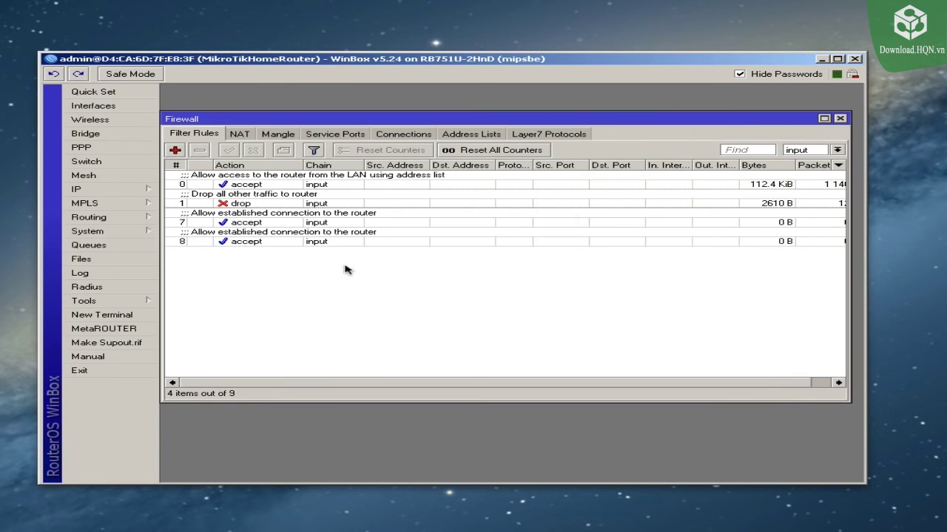
Step: Change rule 8's comment to 'Allow related connection to the router'
click(269, 204)
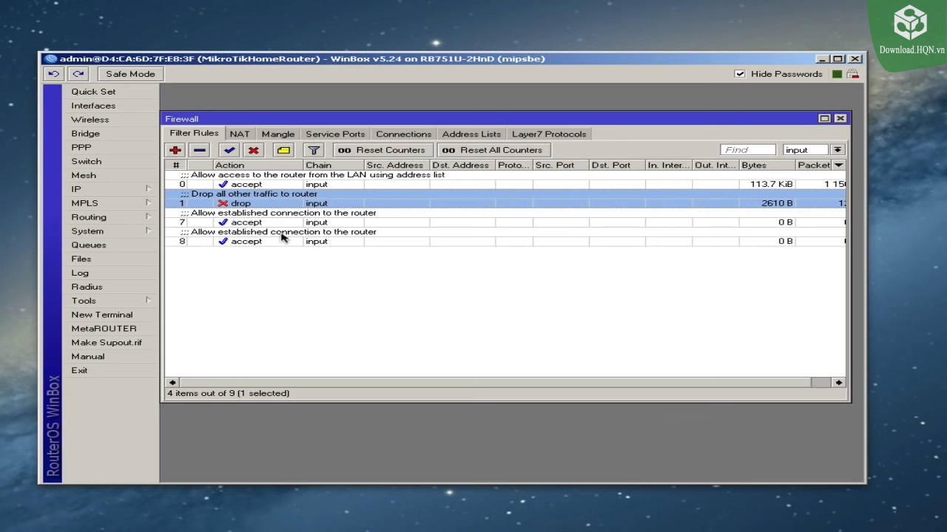
double_click(281, 237)
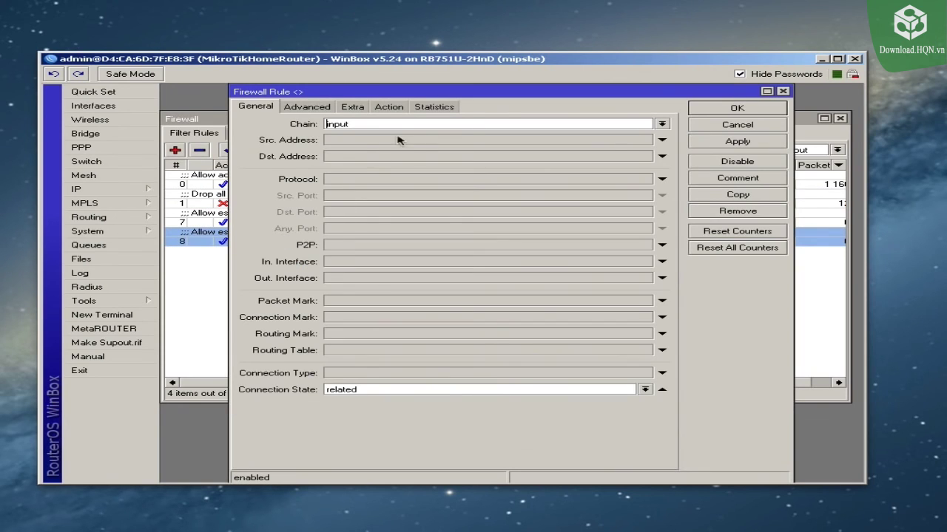
click(738, 178)
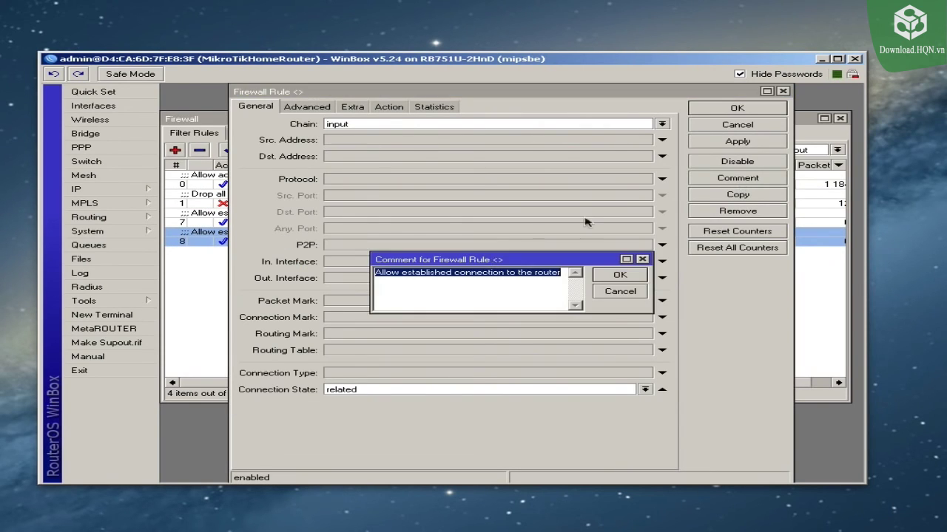
click(431, 276)
double_click(430, 277)
key(BackSpace)
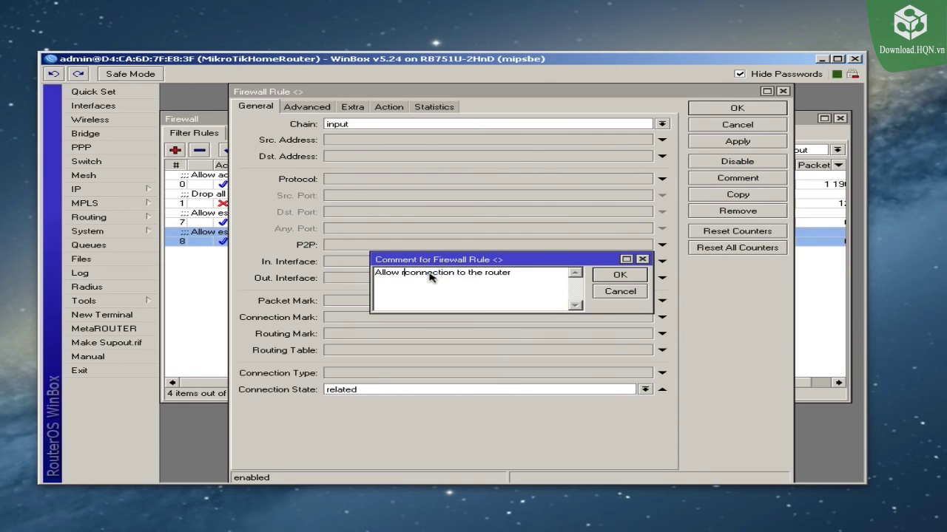
text(related)
click(621, 275)
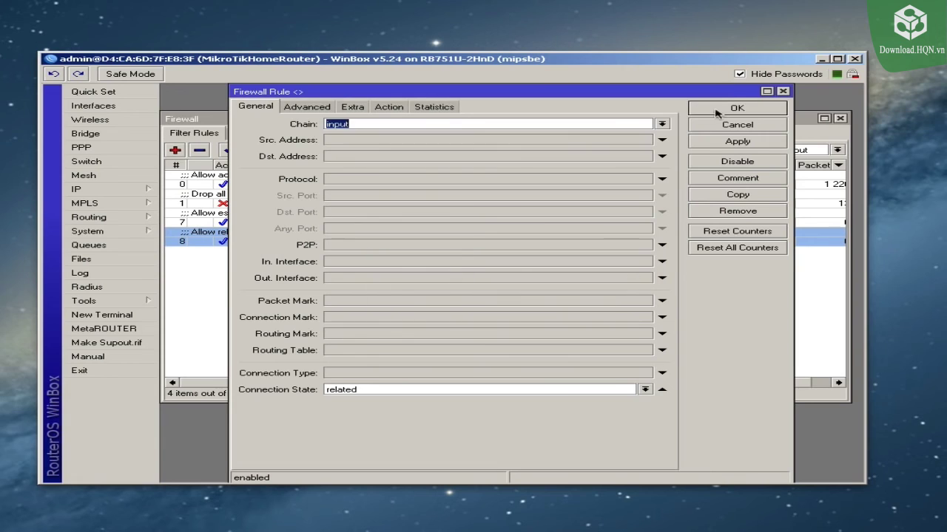
click(725, 111)
click(354, 296)
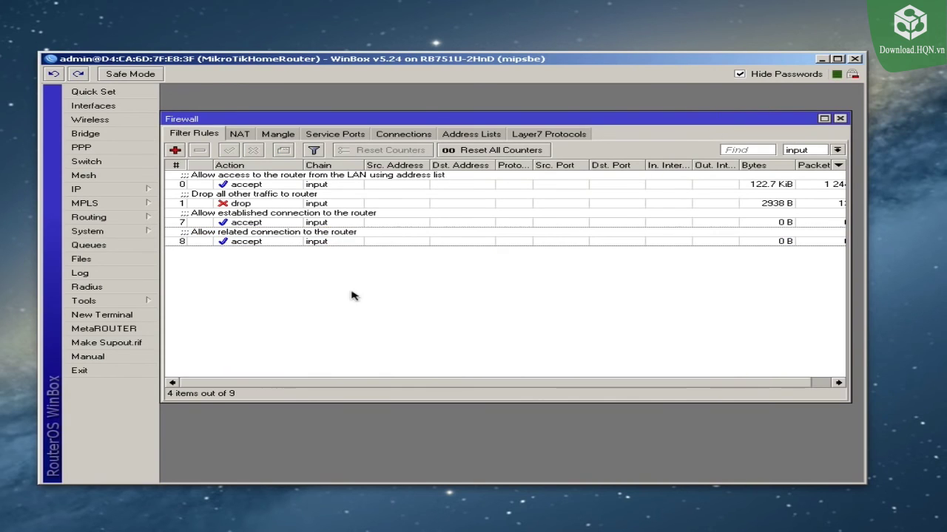
click(260, 204)
drag(245, 205, 249, 250)
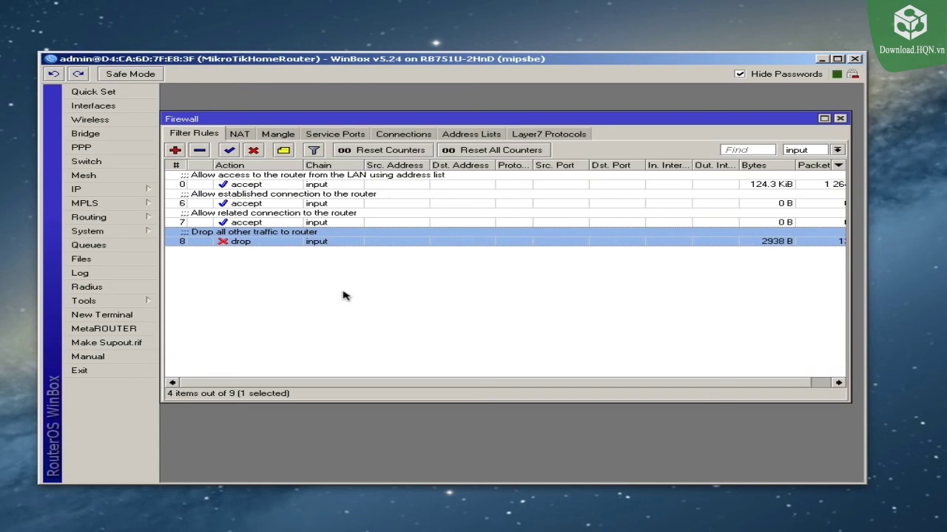
click(802, 151)
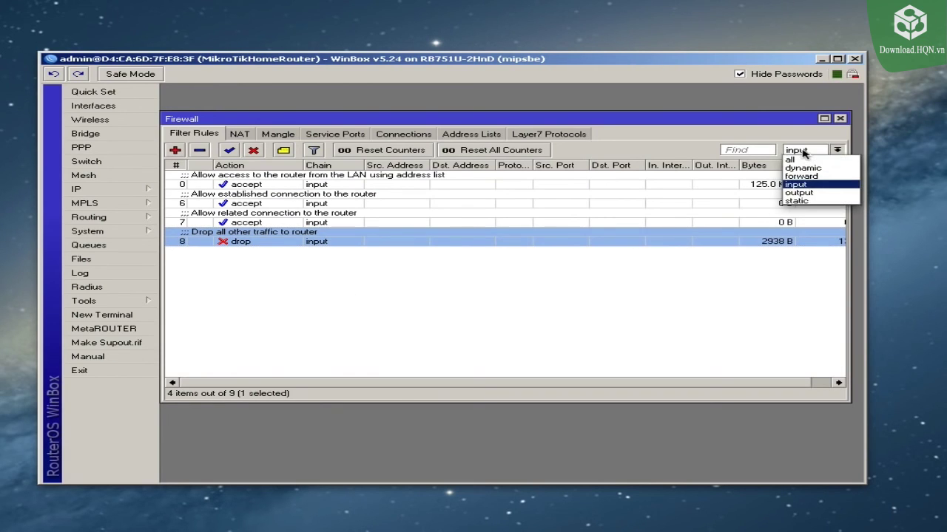
click(804, 152)
double_click(349, 184)
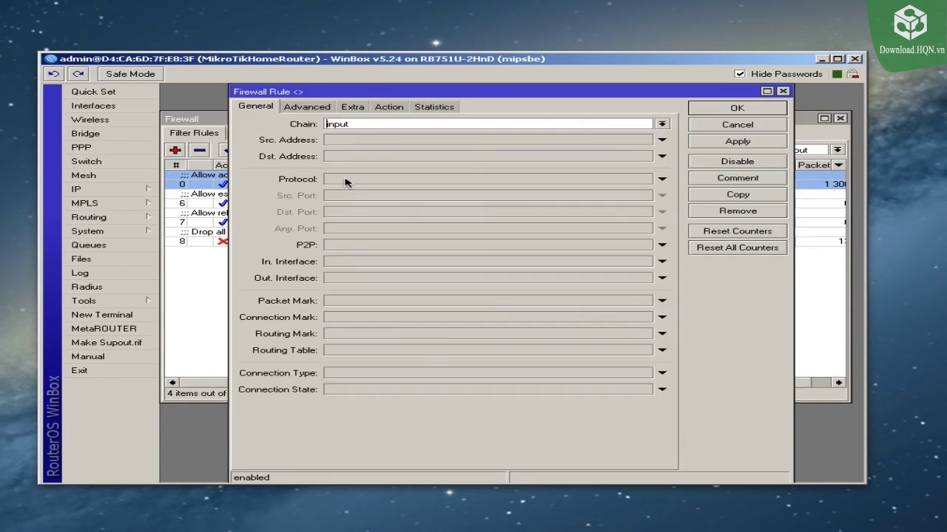
click(308, 107)
click(247, 108)
click(318, 109)
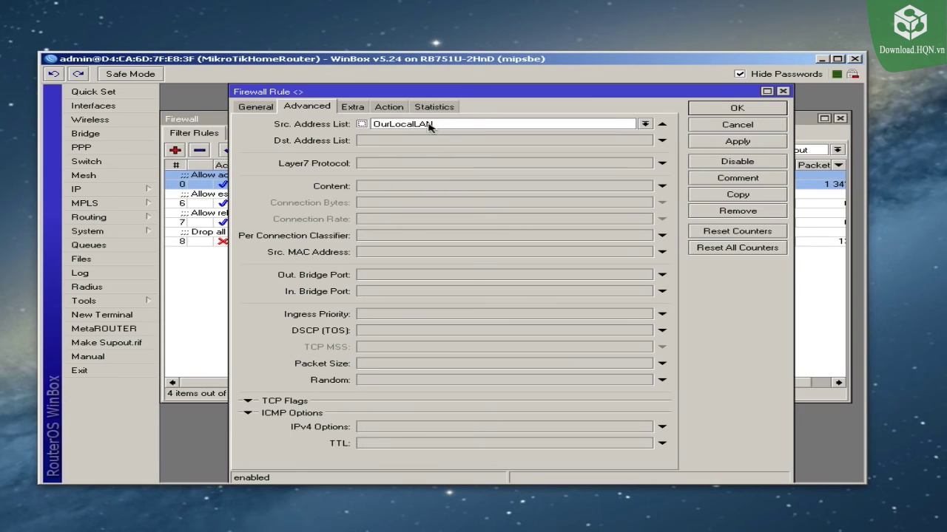
click(389, 109)
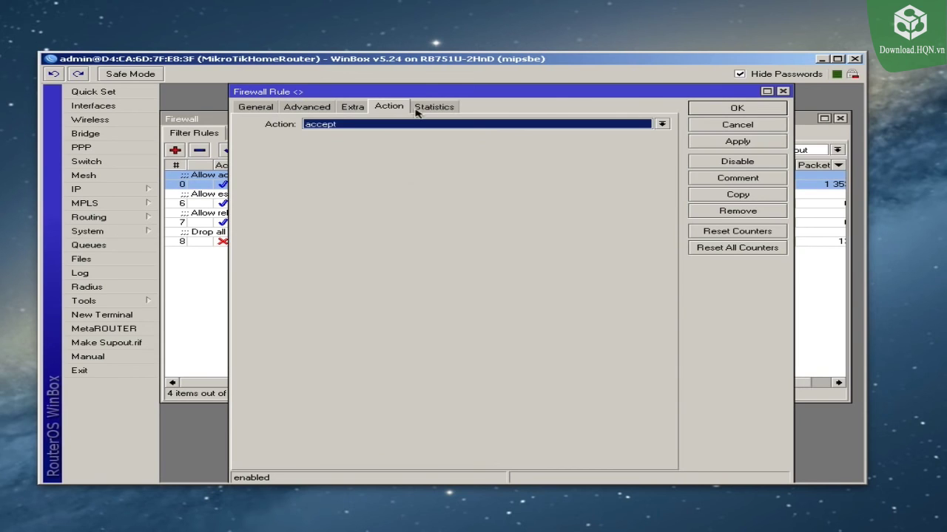
click(737, 109)
double_click(326, 199)
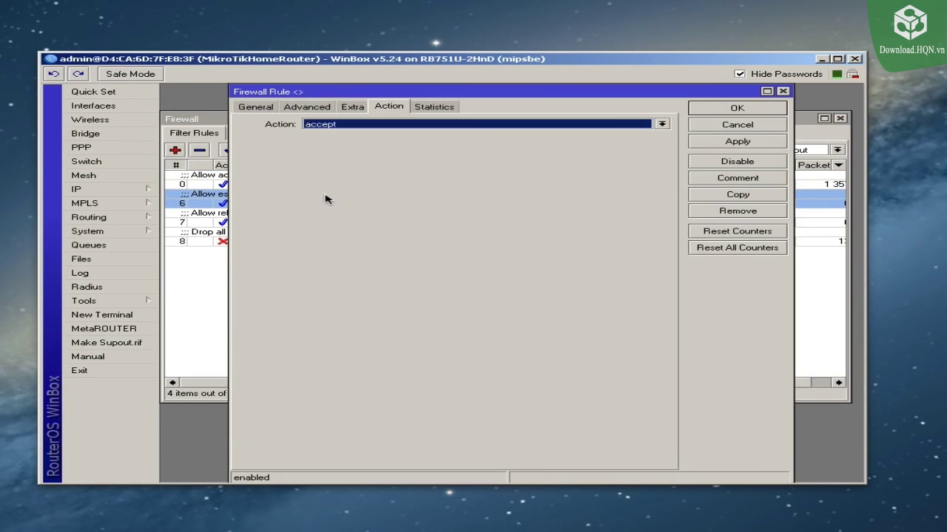
click(256, 108)
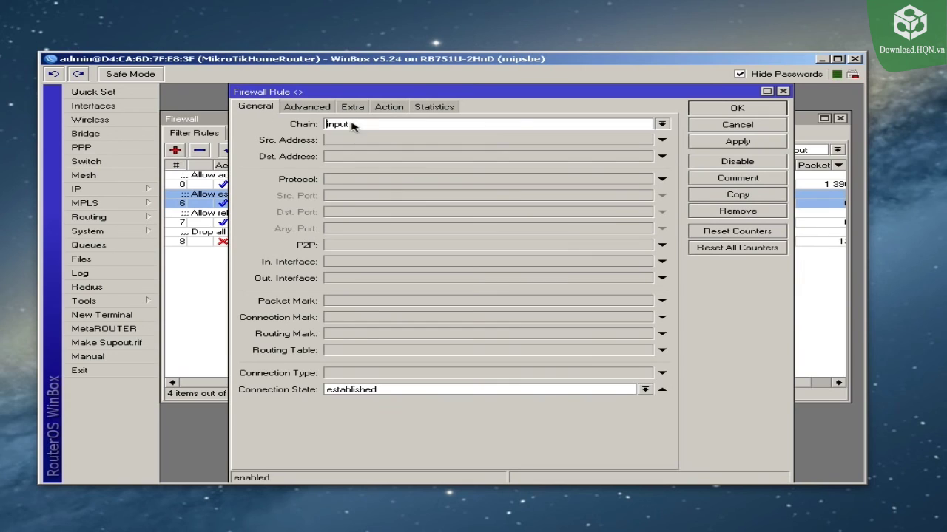
click(389, 106)
click(777, 126)
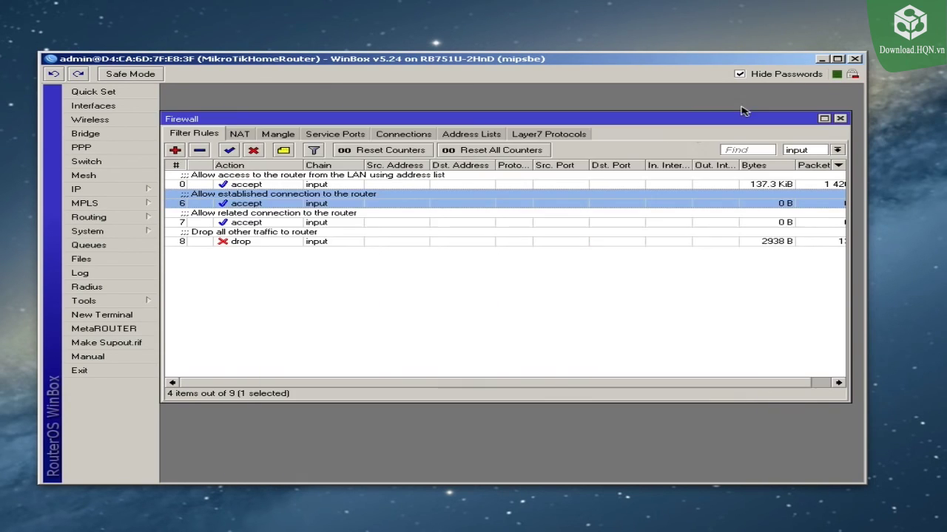
double_click(275, 215)
click(256, 108)
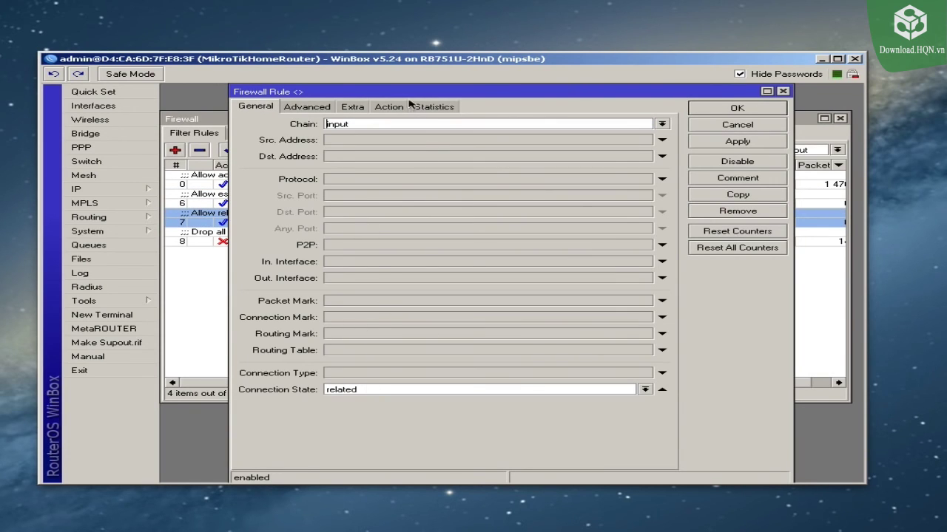
click(386, 109)
click(750, 111)
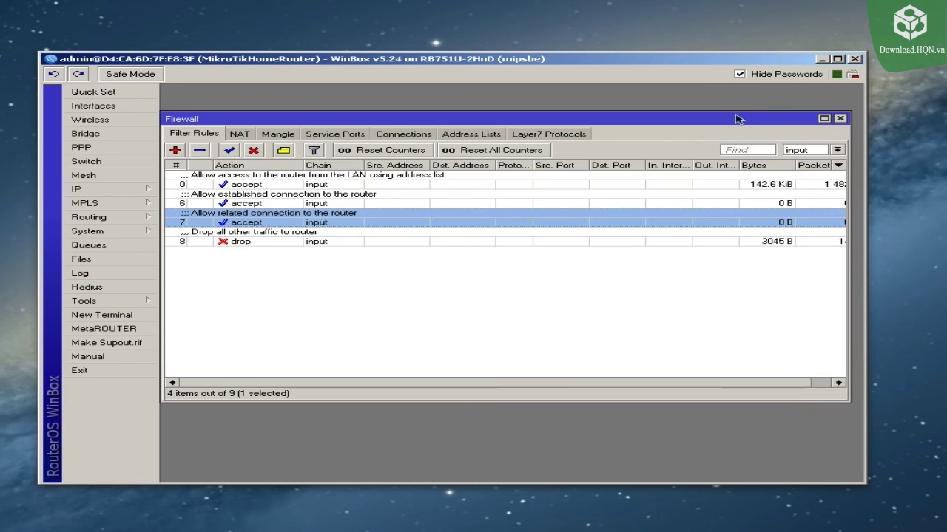
double_click(263, 242)
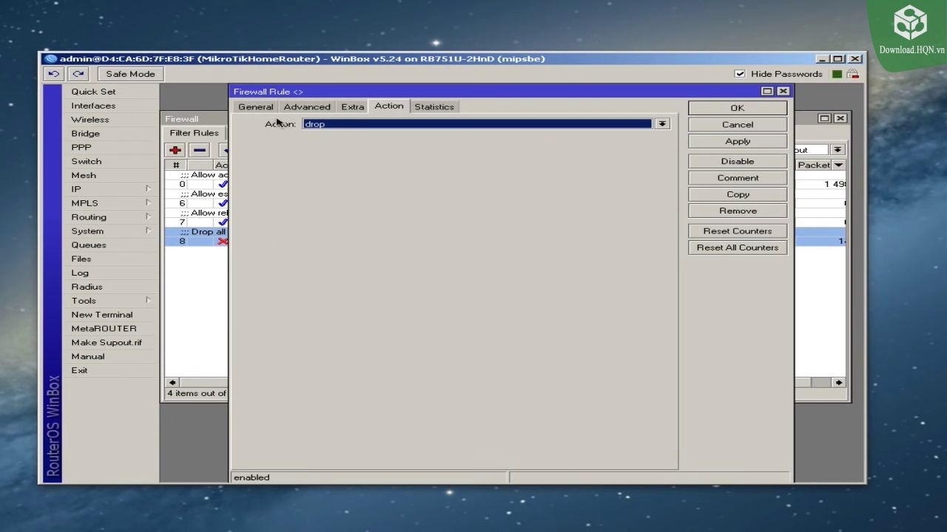
click(255, 108)
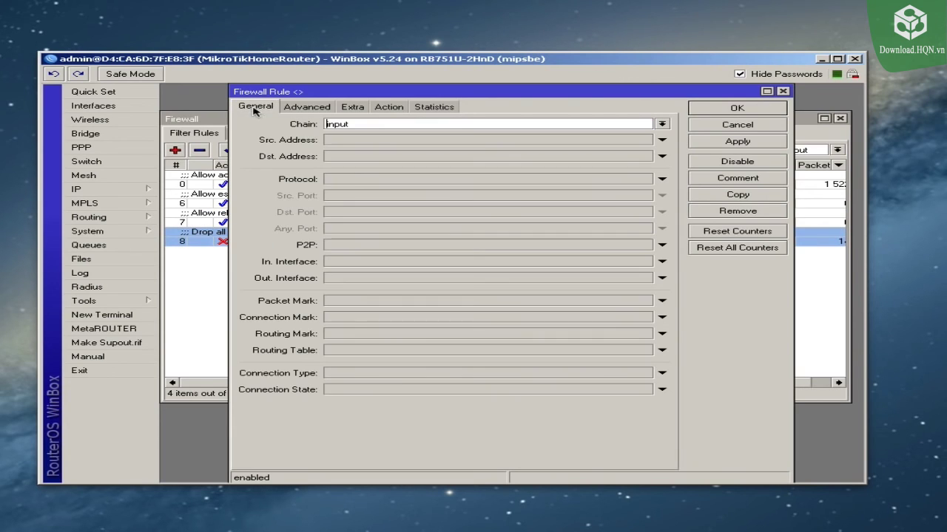
click(388, 108)
click(746, 111)
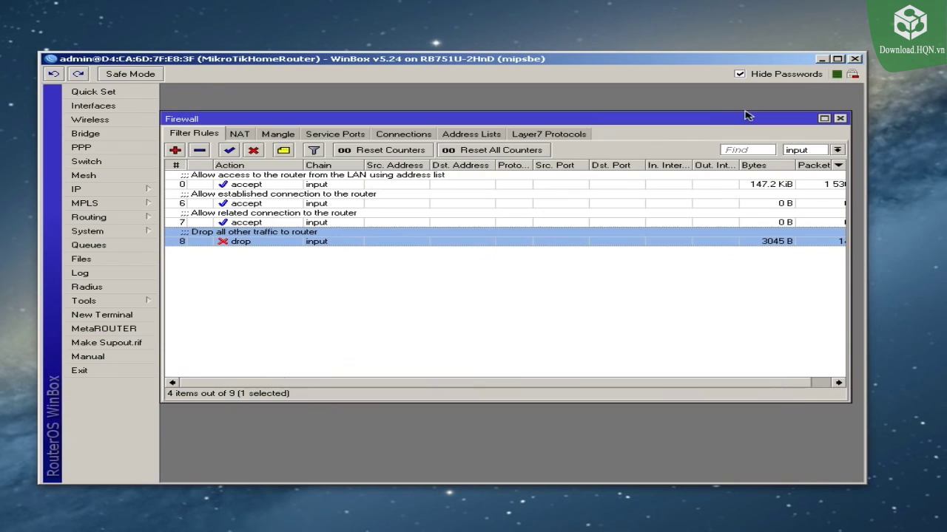
Step: Filter the list to the forward chain and check the invalid-connections drop rule
click(837, 150)
click(821, 176)
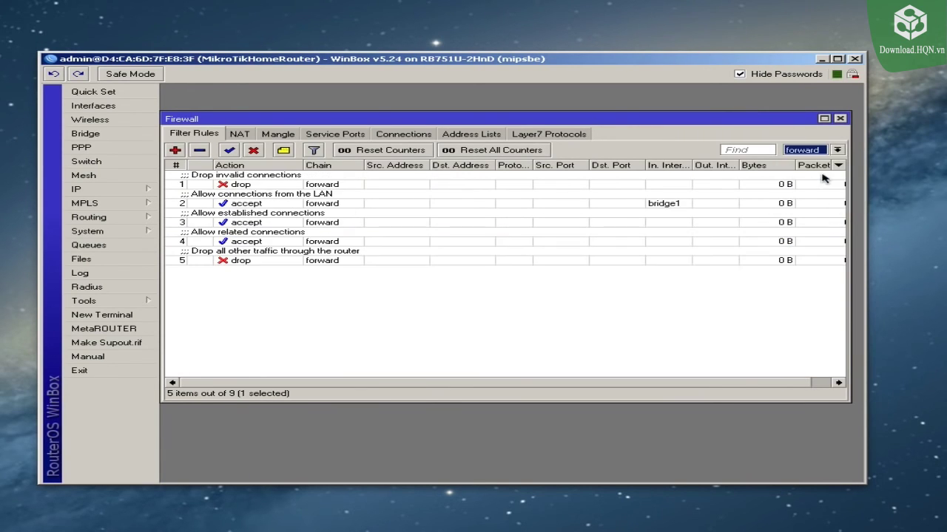
double_click(295, 184)
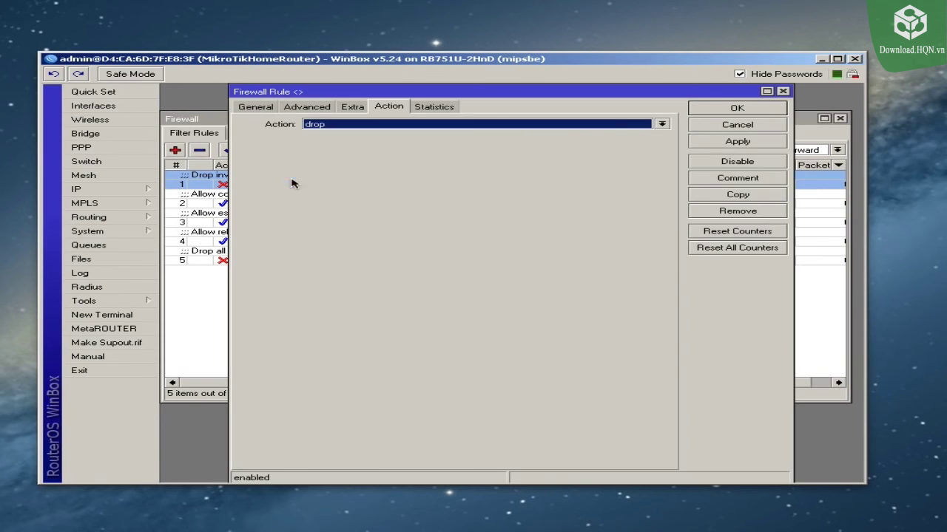
click(268, 107)
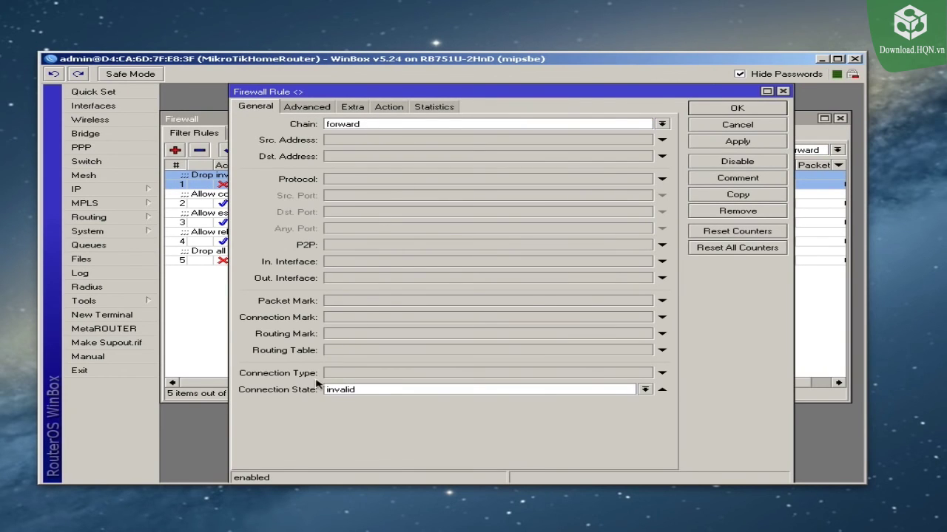
click(392, 108)
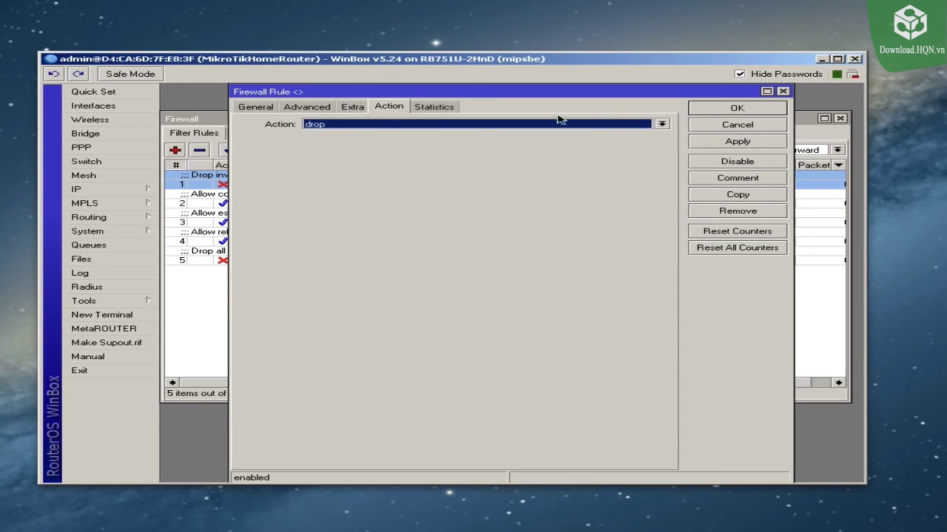
click(706, 108)
Step: Check the conditions and actions of the LAN and established forward accept rules
double_click(280, 200)
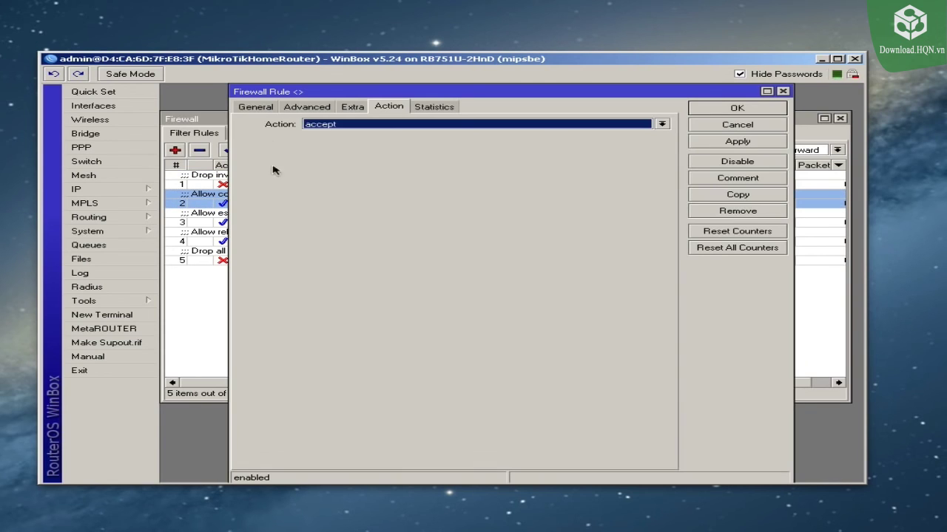
click(254, 108)
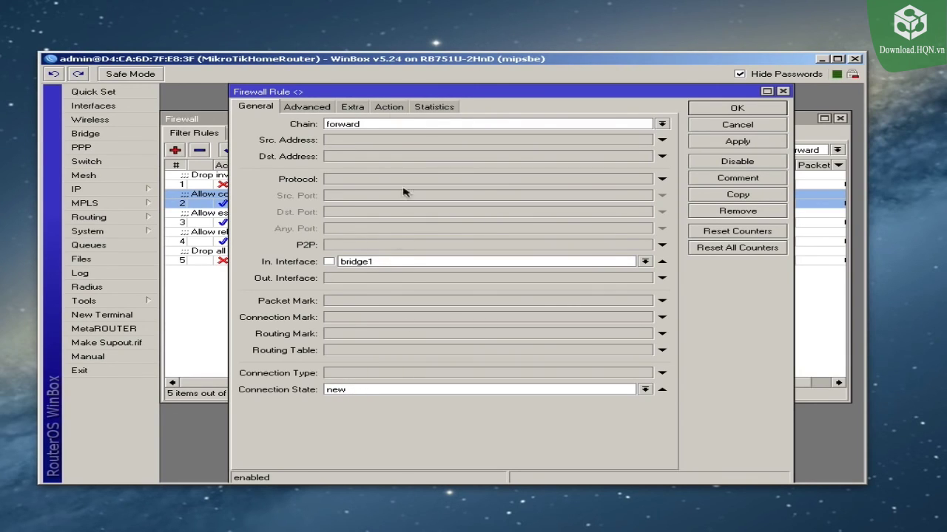
click(389, 108)
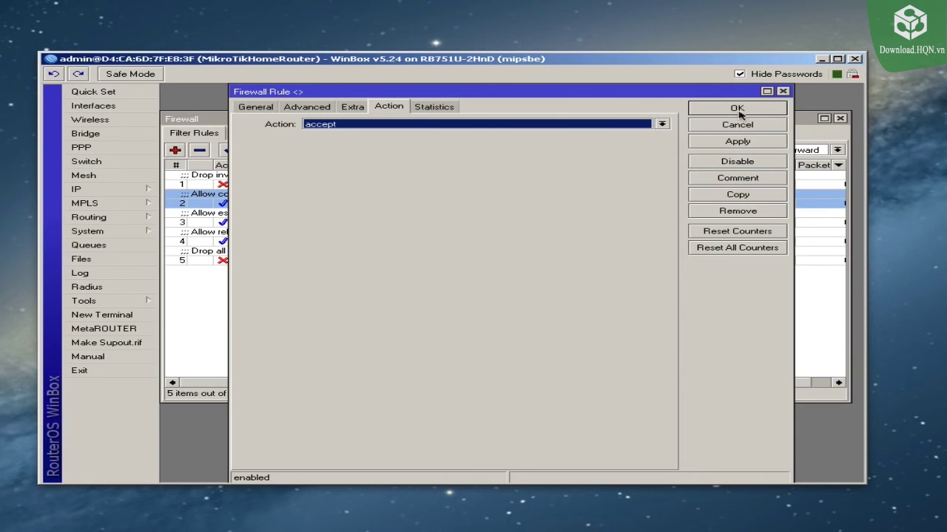
click(736, 109)
double_click(301, 222)
click(256, 108)
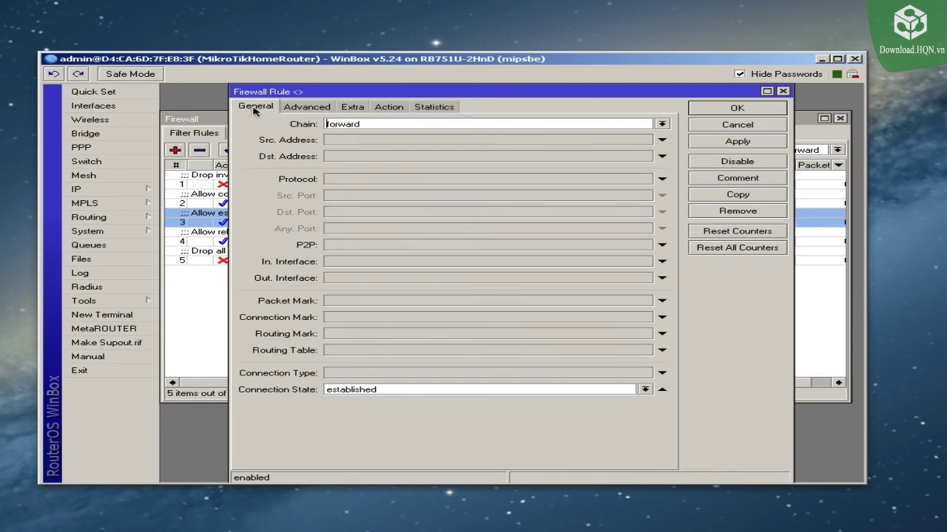
click(389, 108)
click(731, 109)
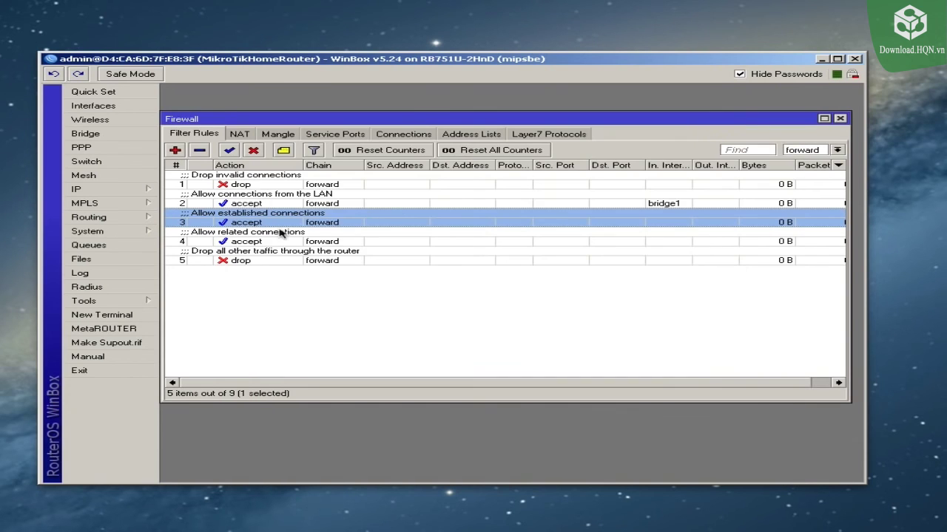
Step: Check the related accept and catch-all drop forward rules' conditions and actions
double_click(269, 238)
click(256, 108)
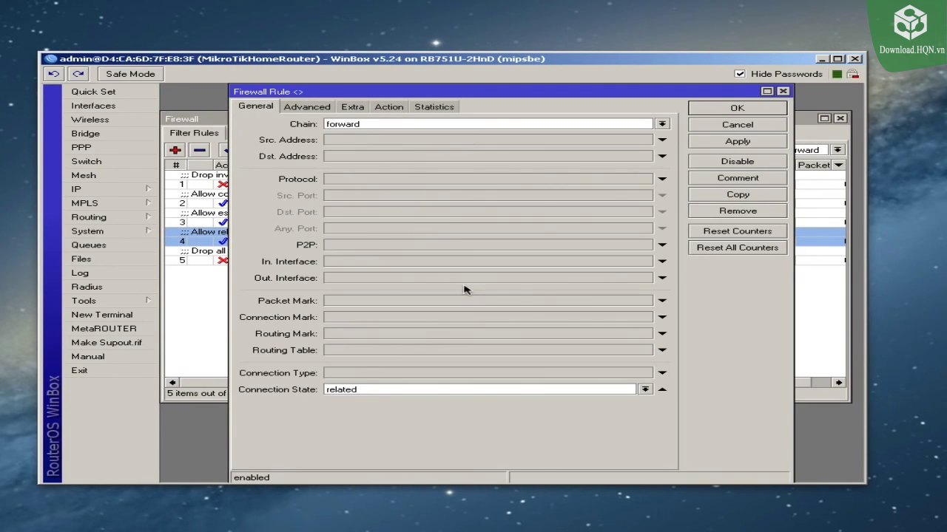
click(389, 108)
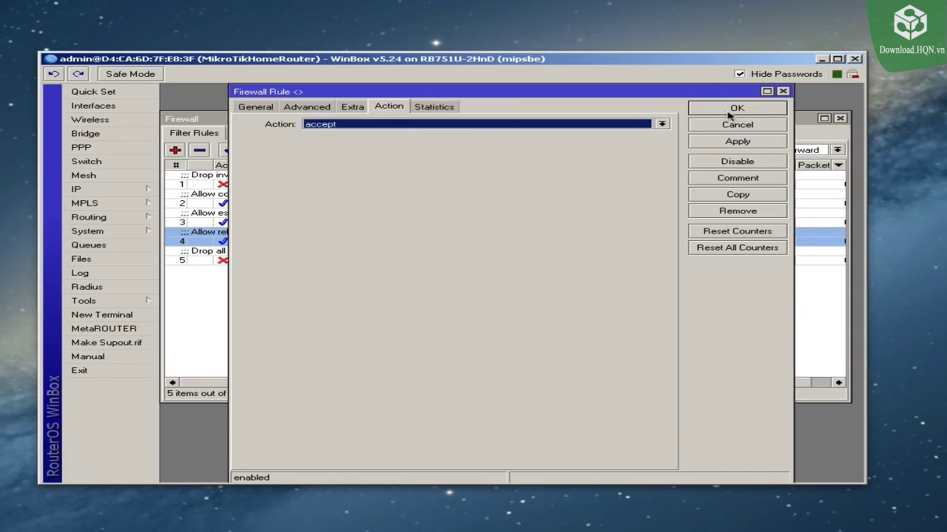
click(736, 109)
double_click(246, 260)
click(256, 108)
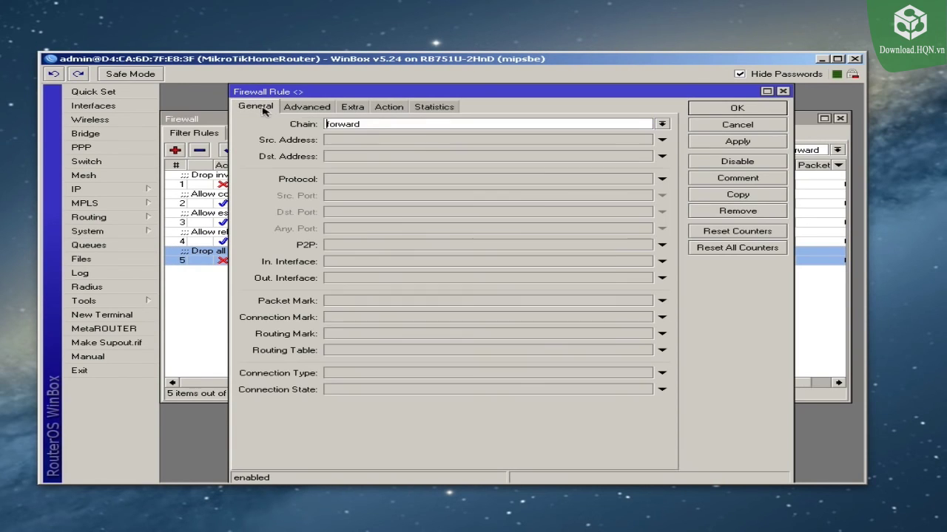
click(389, 108)
click(736, 110)
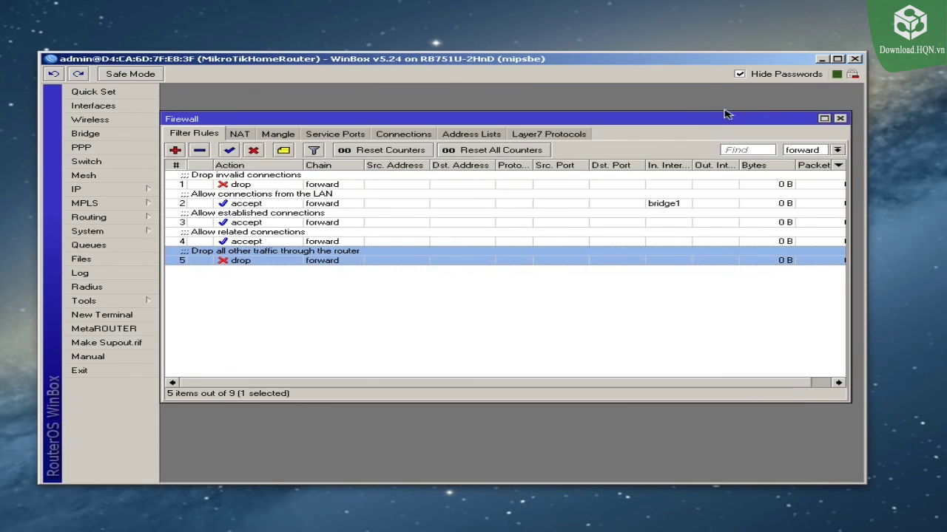
click(600, 278)
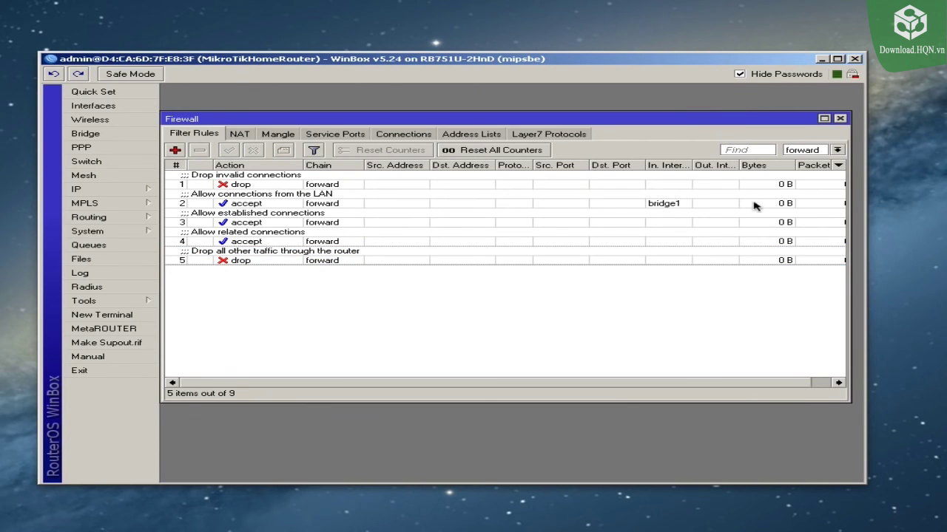
click(836, 150)
Step: Show filter rules from all chains in the list
click(792, 160)
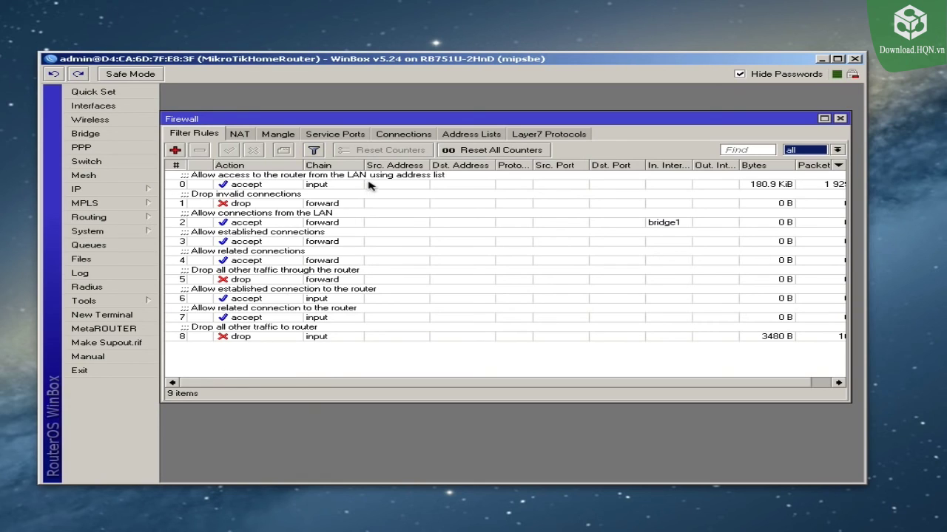
click(245, 204)
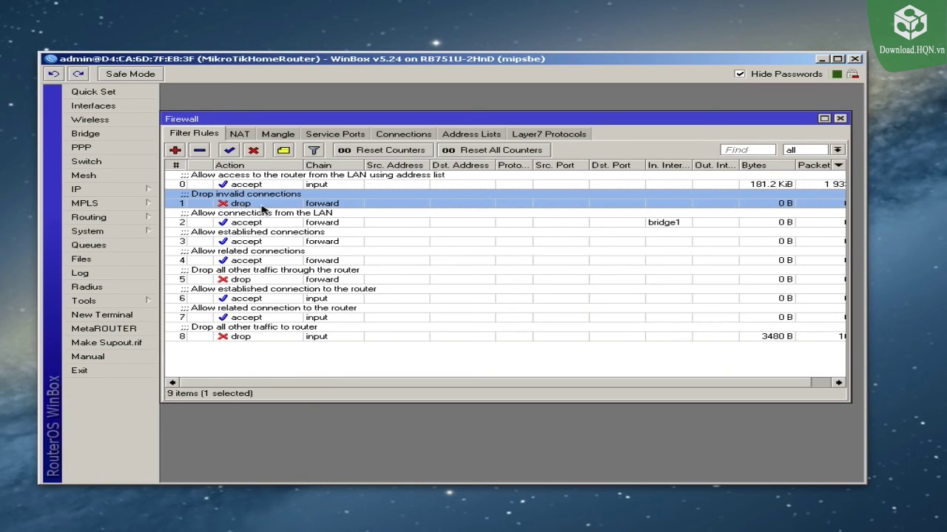
click(427, 364)
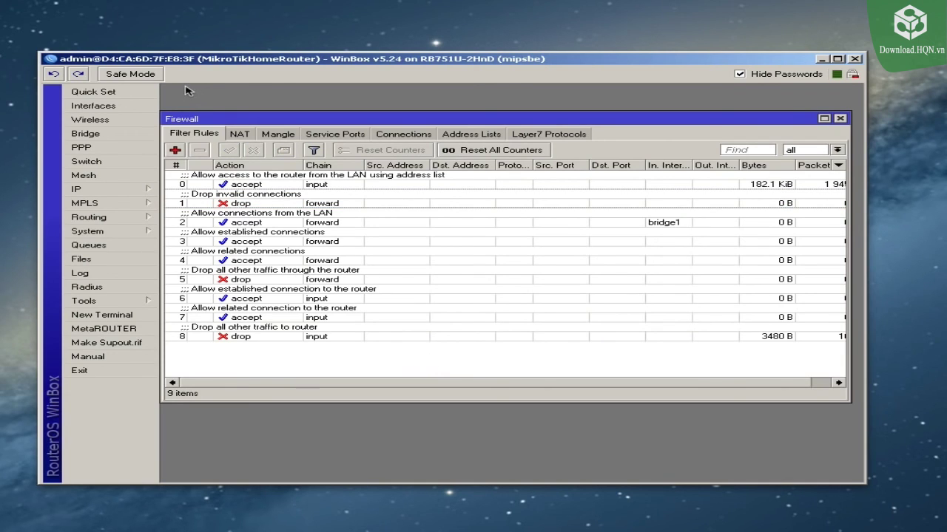
Step: Turn on Safe Mode and confirm the router responds in a new terminal
click(139, 77)
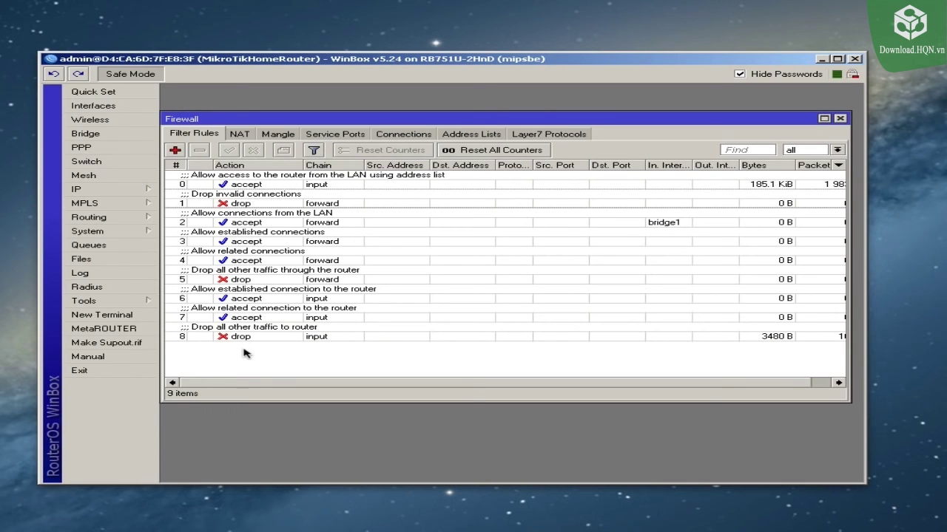
click(126, 314)
key(Return)
key(Return)
key(Return)
key(Return)
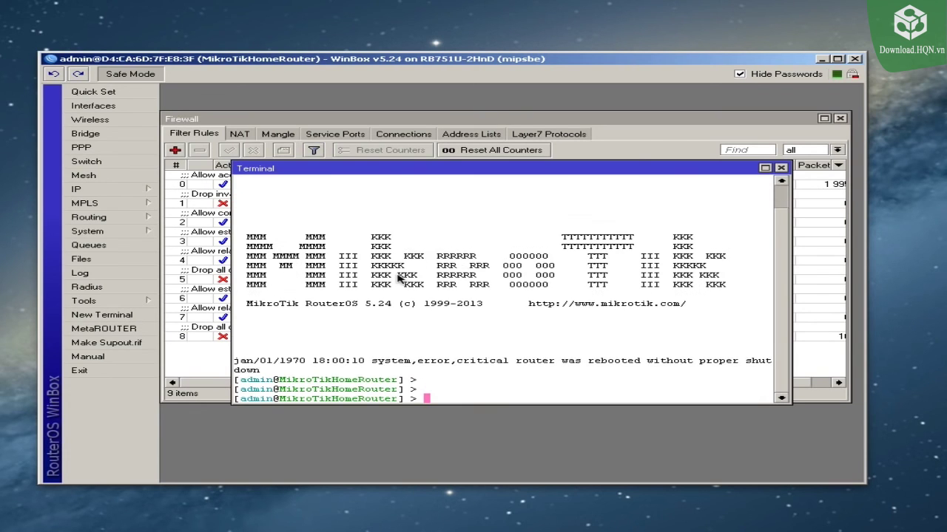
click(781, 169)
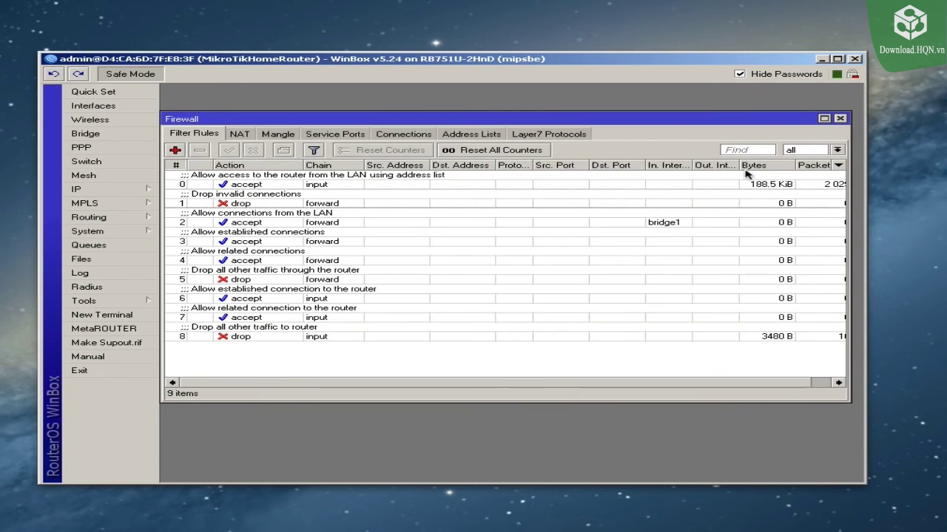